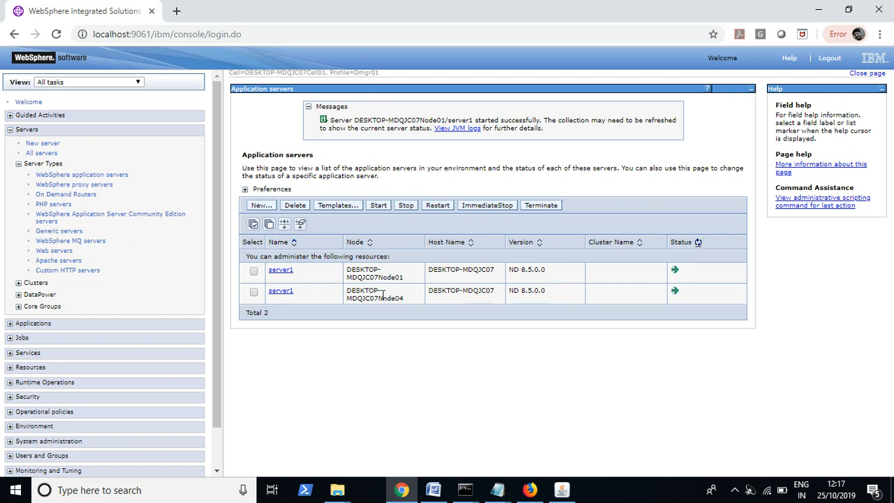
Examine the node, host name and version entries of the two server1 application servers
left_click_drag(412, 305, 348, 273)
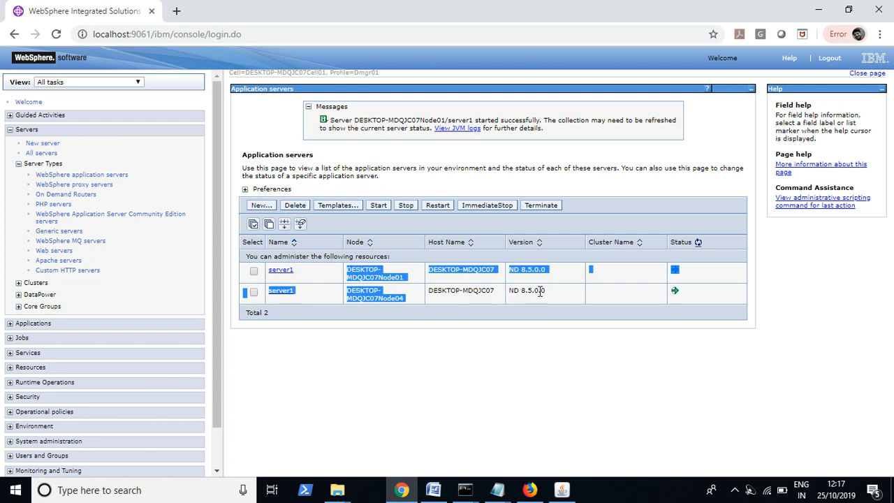
left_click_drag(549, 291, 278, 271)
left_click(365, 293)
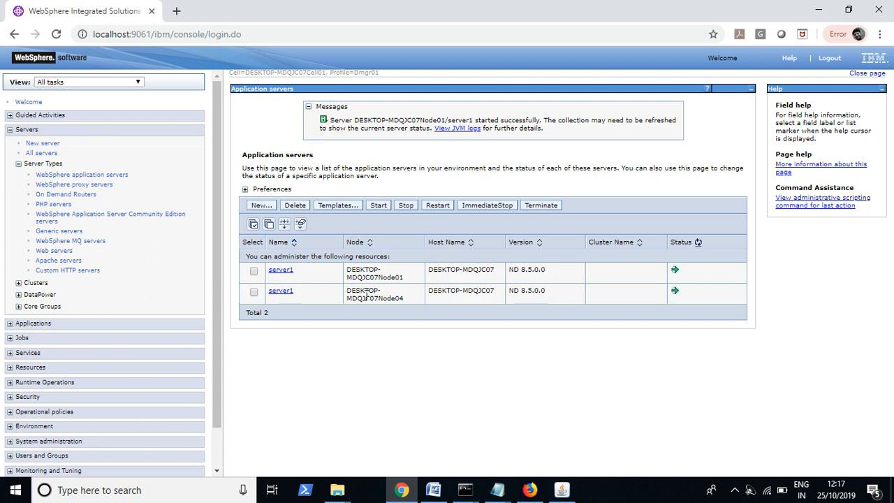
left_click_drag(407, 298, 361, 269)
left_click(385, 278)
left_click_drag(408, 299, 353, 268)
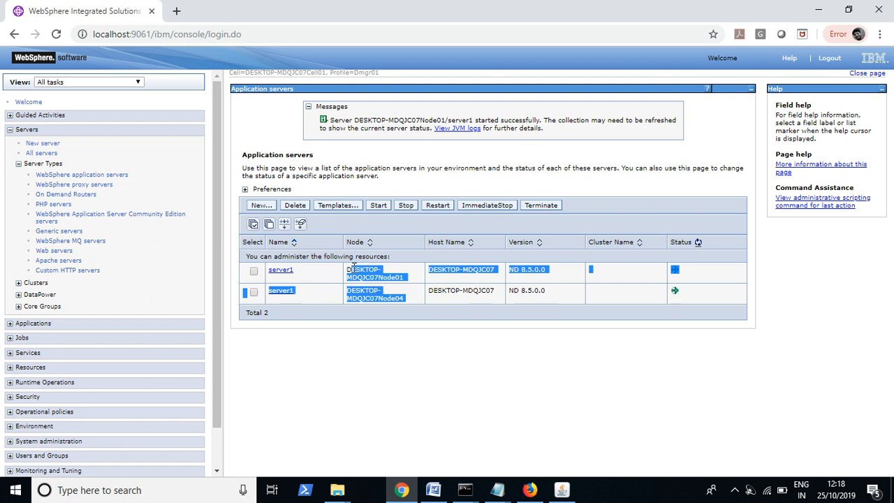
left_click(392, 296)
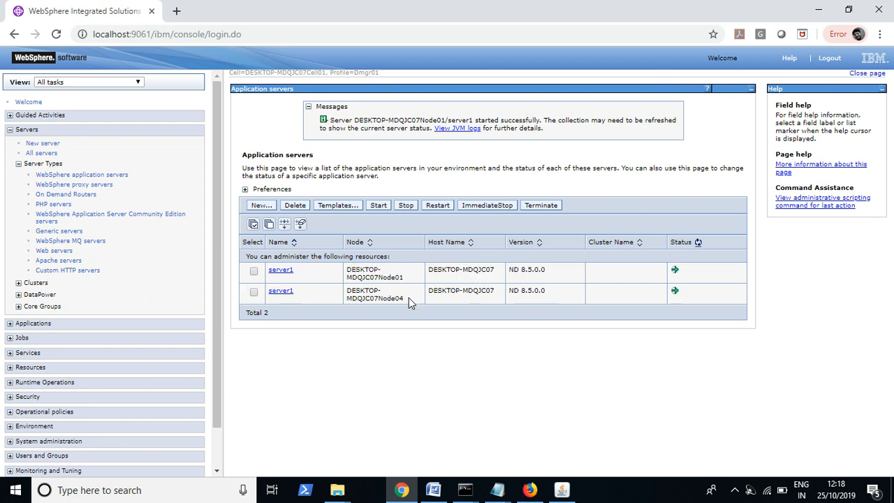
left_click_drag(405, 298, 347, 290)
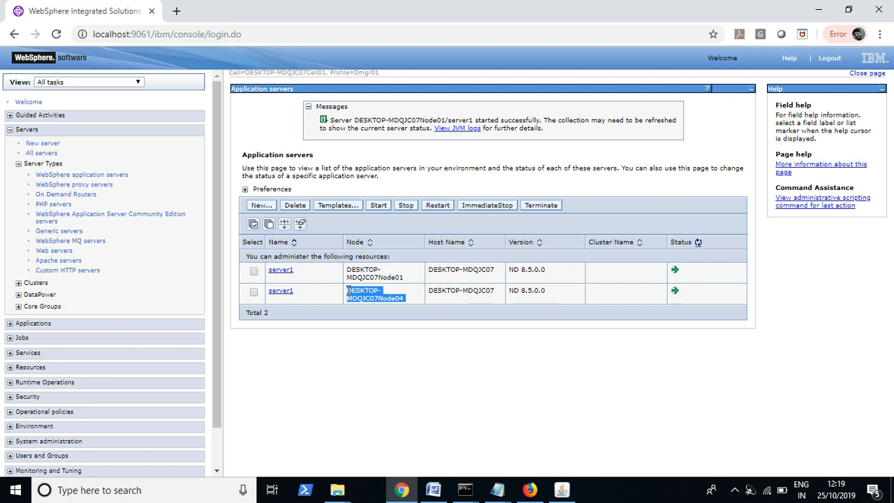
left_click(403, 298)
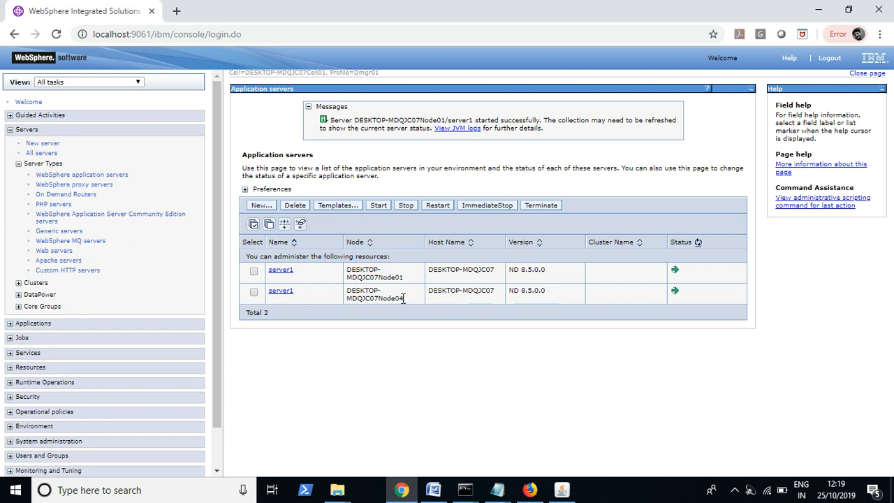
left_click_drag(412, 301, 354, 269)
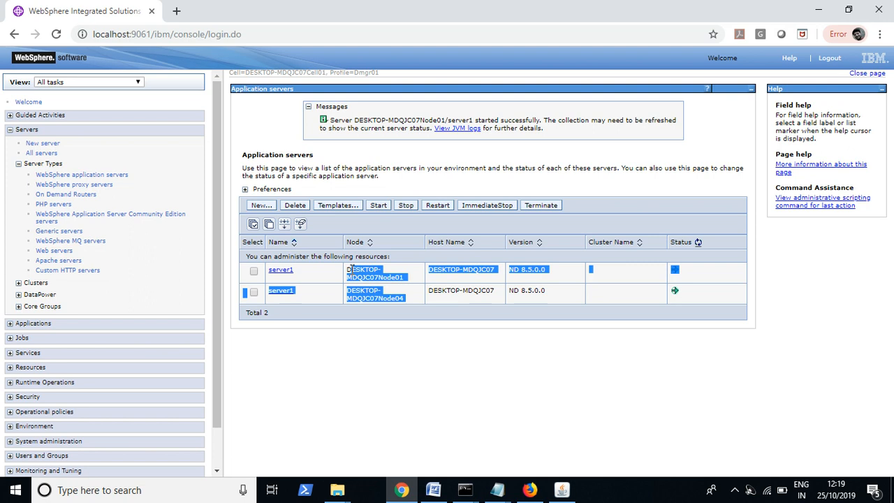
left_click(405, 300)
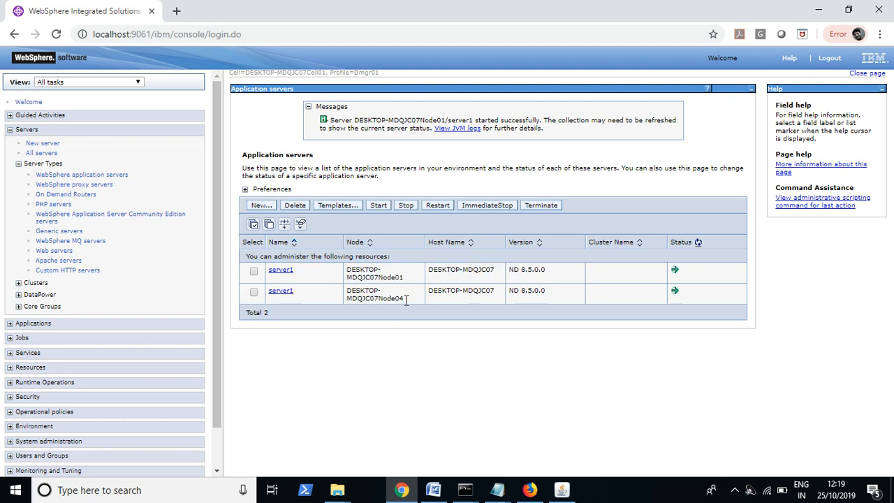
Open a blank Notepad document and enter the heading "Configuring Cluster"
key("super+r")
type("note")
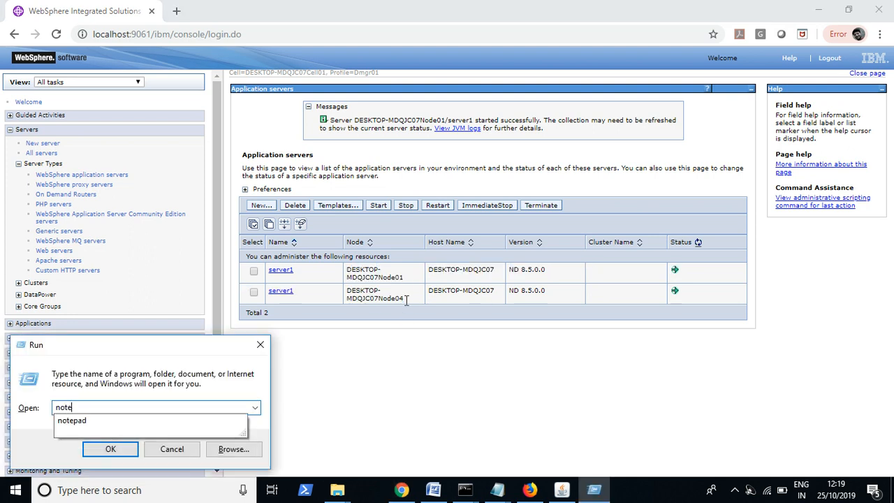
type("pad")
key("Return")
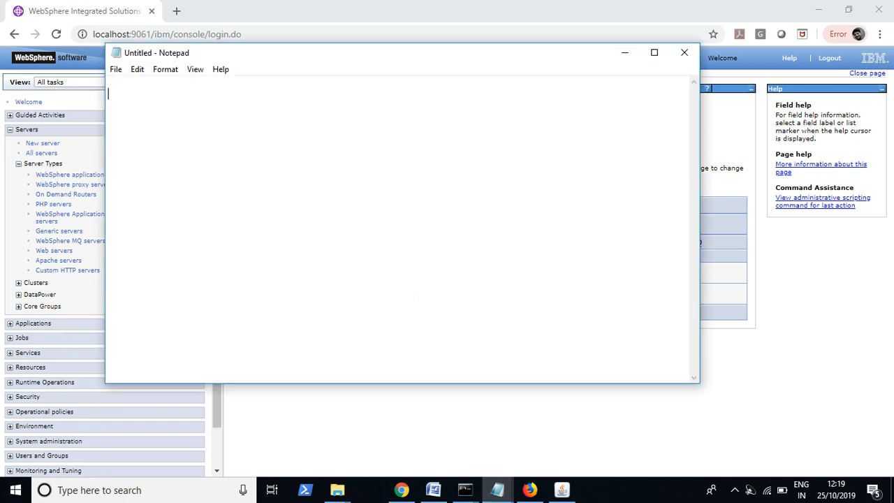
type("Configuring Cluster")
key("Return")
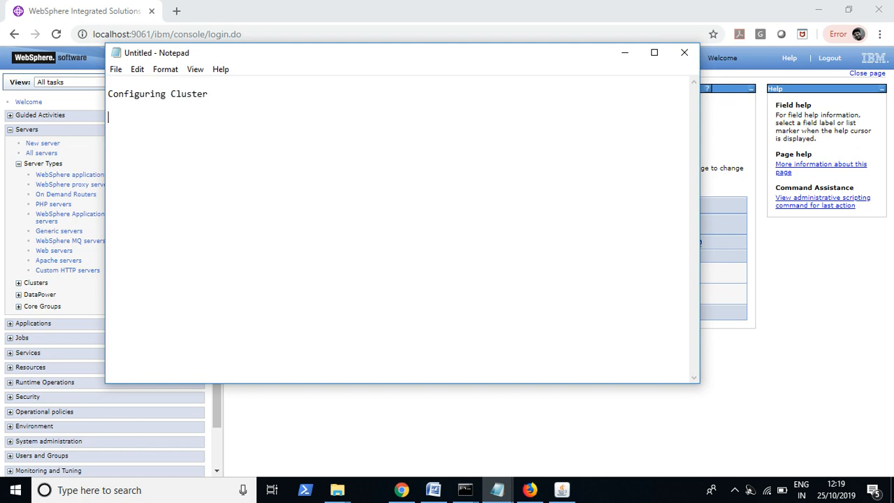
Add the line "Main Features are : High Availability and load balancing." below the heading
type("Features are :")
left_click(110, 118)
type("Main")
key("End")
type("H")
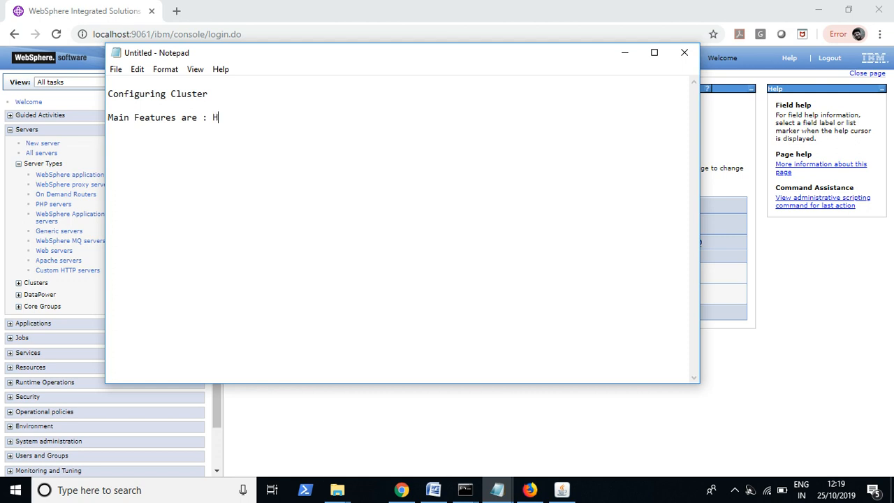
type("igh Availability")
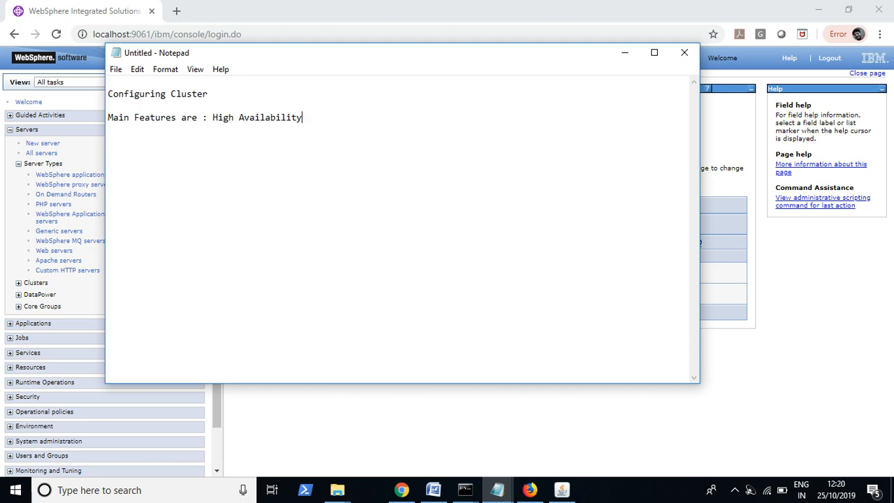
key("BackSpace")
key("BackSpace")
key("BackSpace")
type("ity and load balancing.")
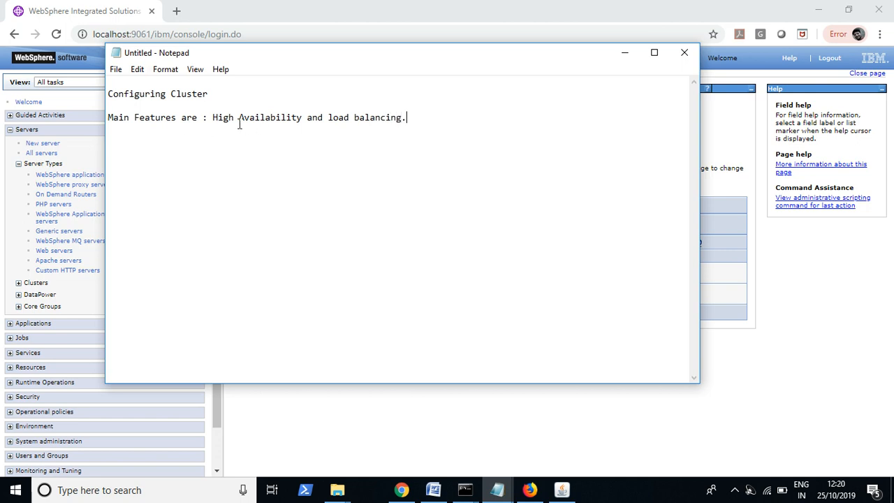
Review the note's main features line alongside the two server nodes listed in the WebSphere console
left_click_drag(218, 117, 412, 118)
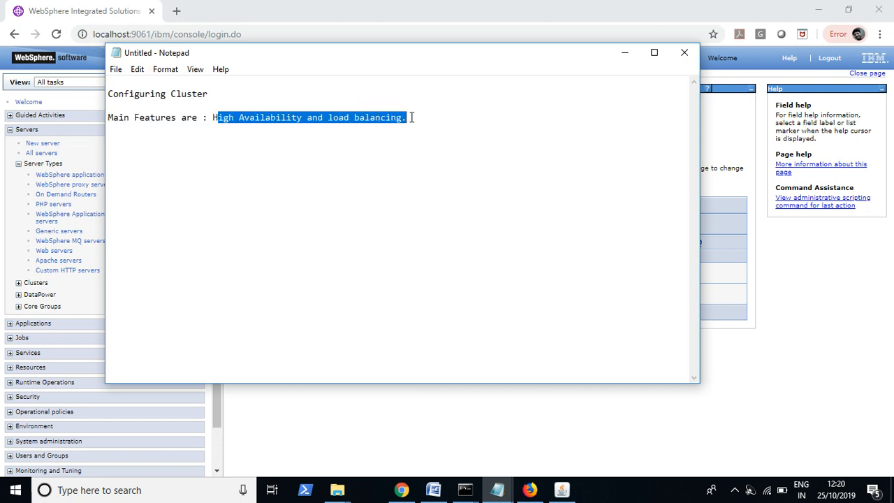
double_click(296, 118)
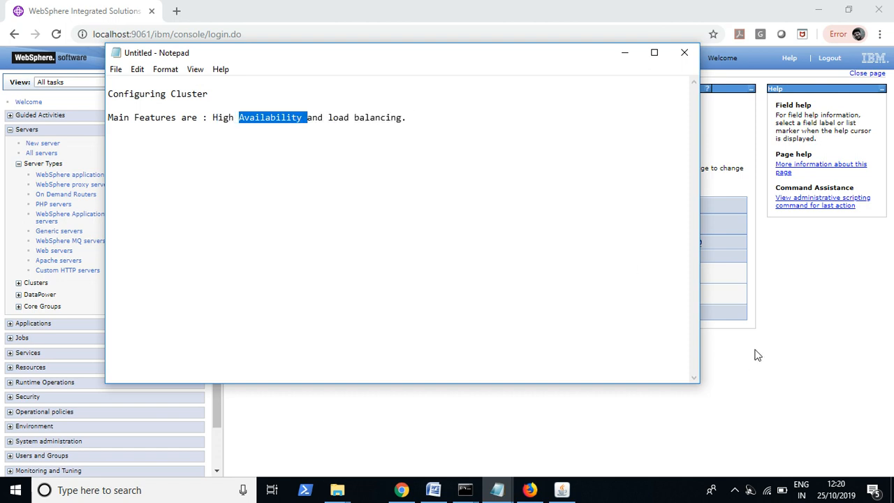
left_click(778, 346)
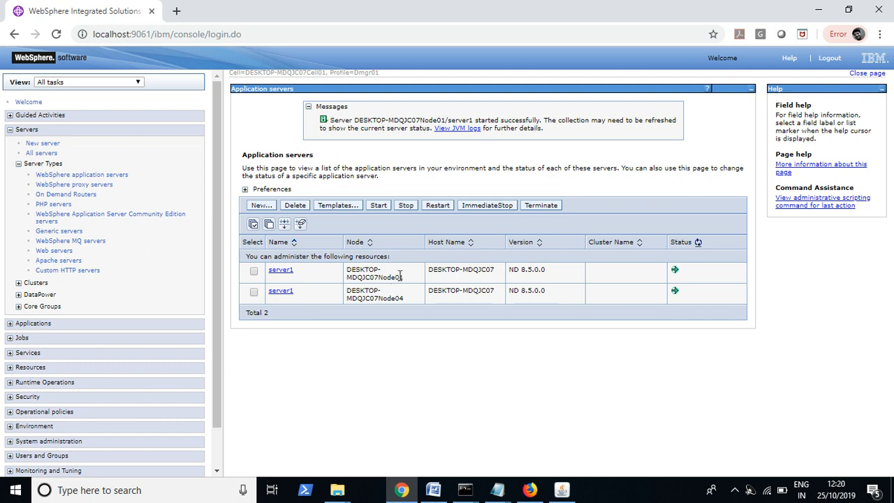
left_click_drag(404, 300, 354, 290)
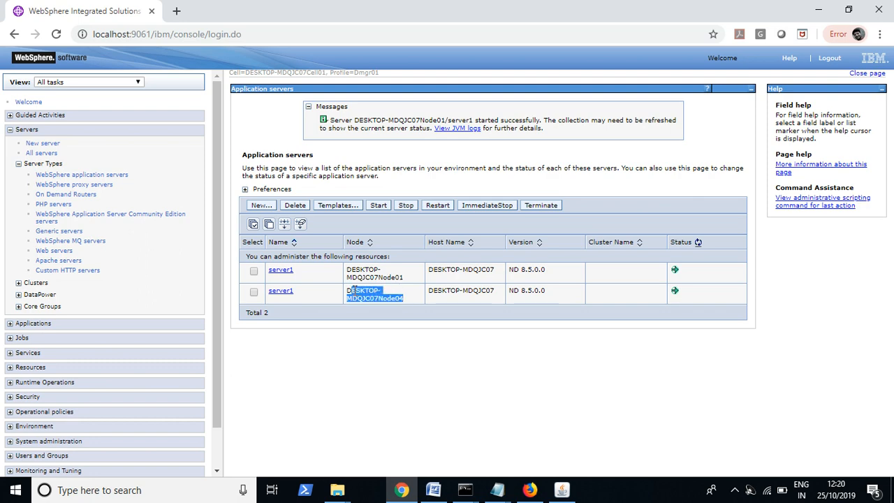
left_click(497, 489)
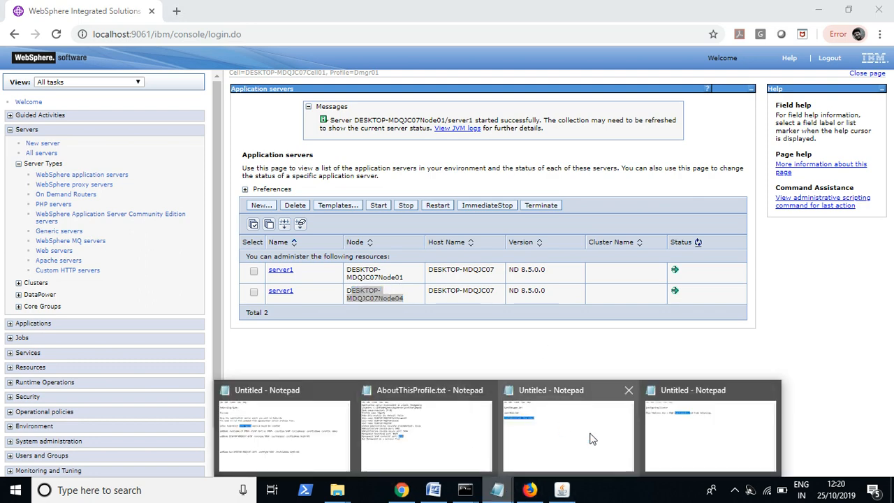
left_click(695, 440)
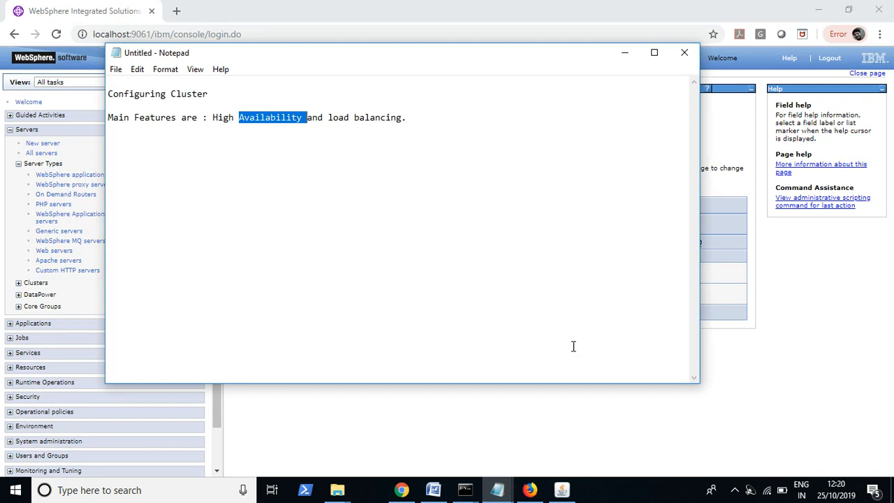
left_click(860, 398)
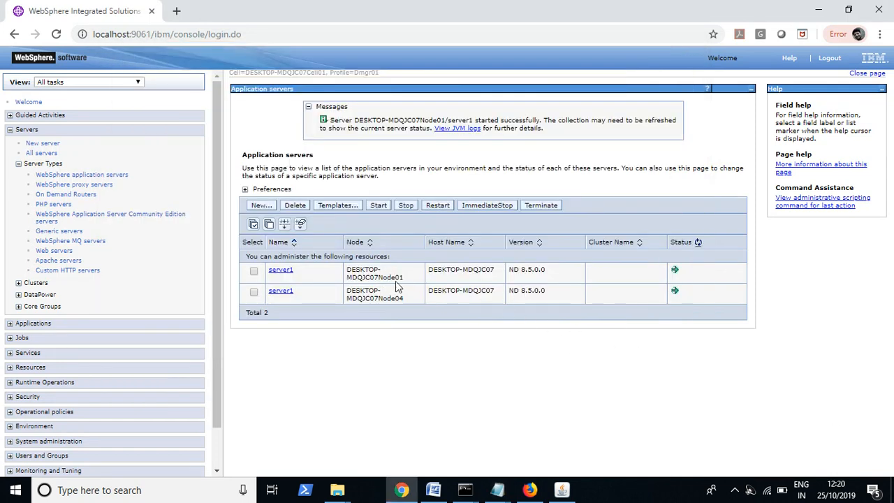
left_click_drag(405, 296, 354, 270)
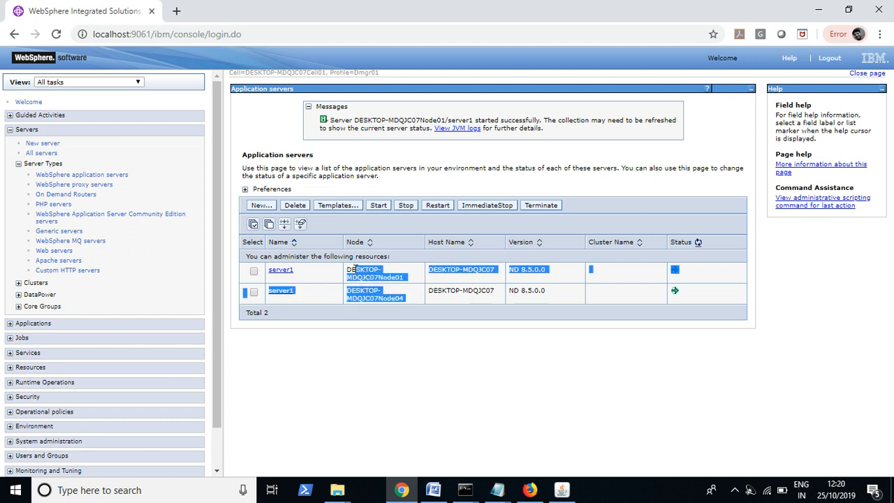
left_click(398, 280)
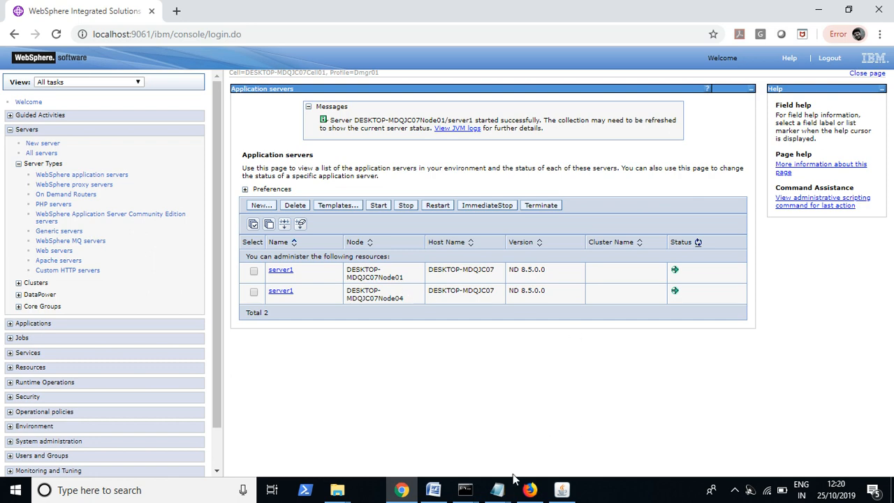
Switch back to the cluster note in Notepad and add the line "Horizontal Cluster" below the main features
mouse_move(497, 489)
left_click(707, 428)
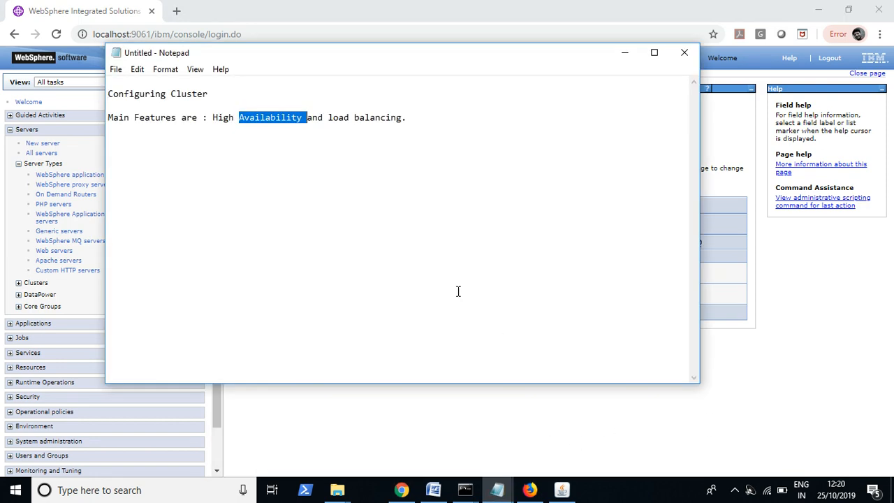
left_click(429, 118)
key("Return")
key("Return")
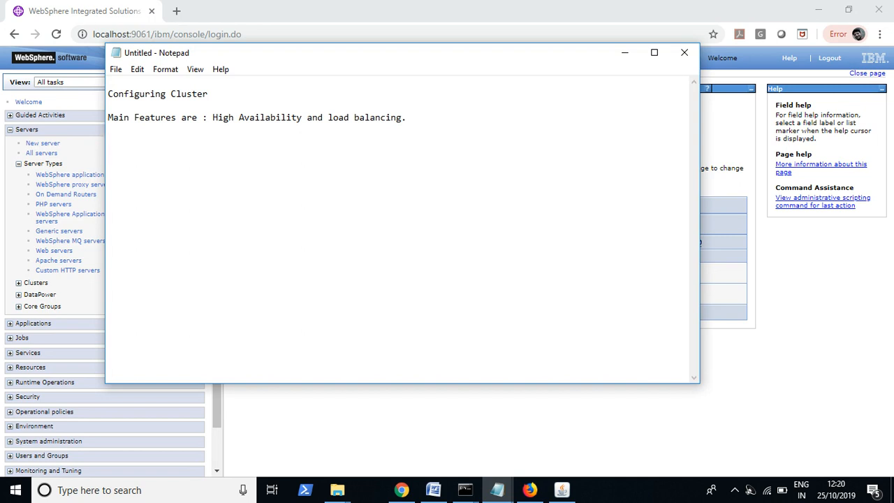
type("Horizontal Cluster")
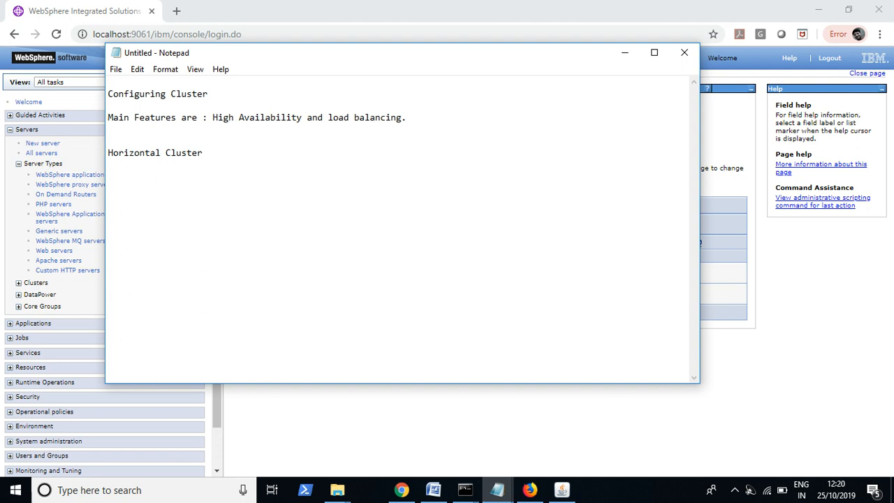
Switch to the WebSphere console and compare the node and host names of the two application servers
left_click(706, 419)
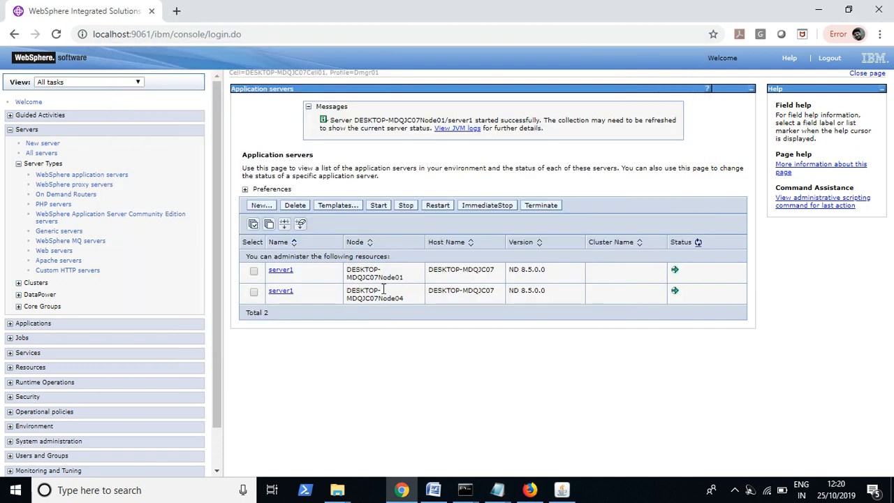
left_click_drag(408, 301, 283, 269)
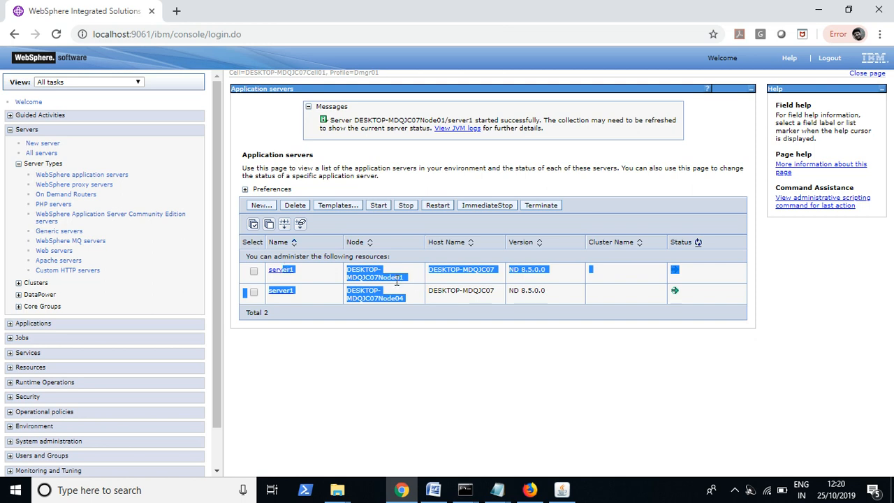
left_click(396, 281)
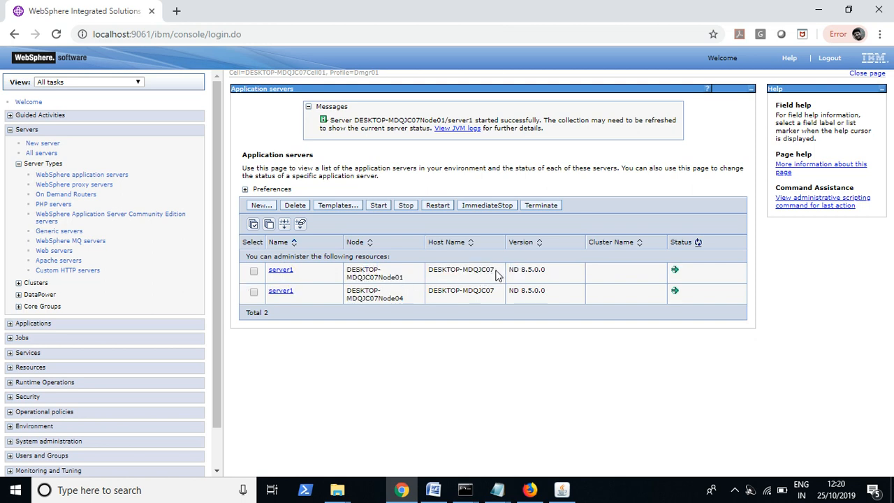
left_click_drag(495, 275, 426, 272)
left_click(494, 299)
left_click_drag(493, 299, 419, 294)
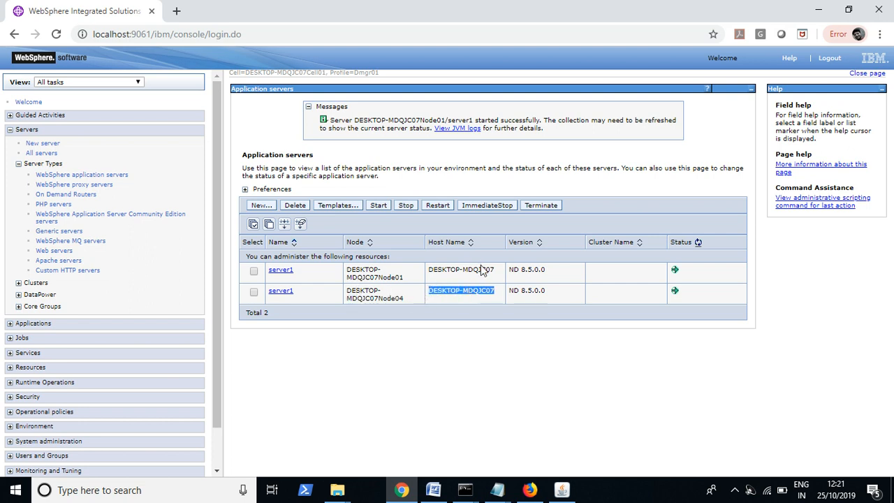
left_click_drag(500, 272, 425, 271)
left_click(493, 290)
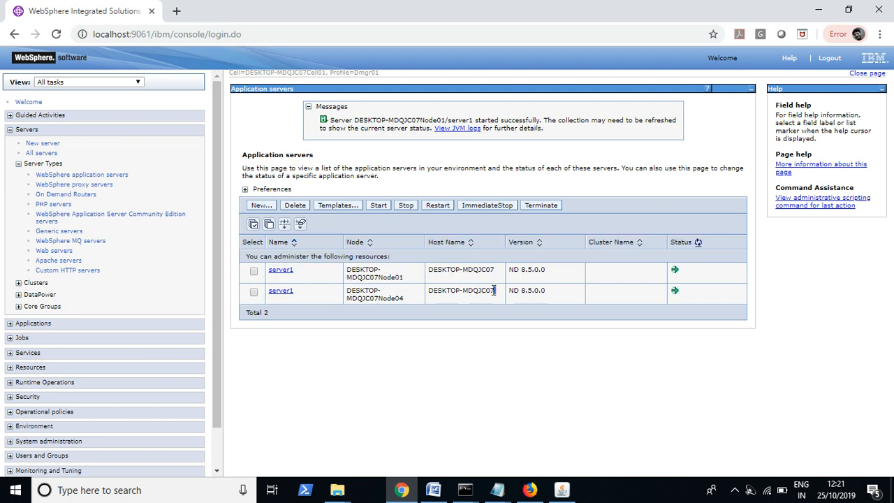
left_click_drag(493, 290, 455, 292)
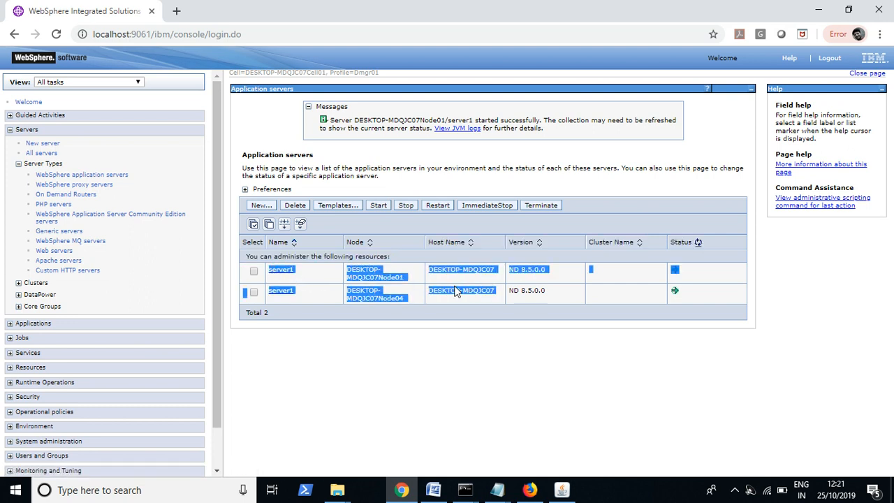
left_click(493, 279)
left_click_drag(494, 271, 432, 277)
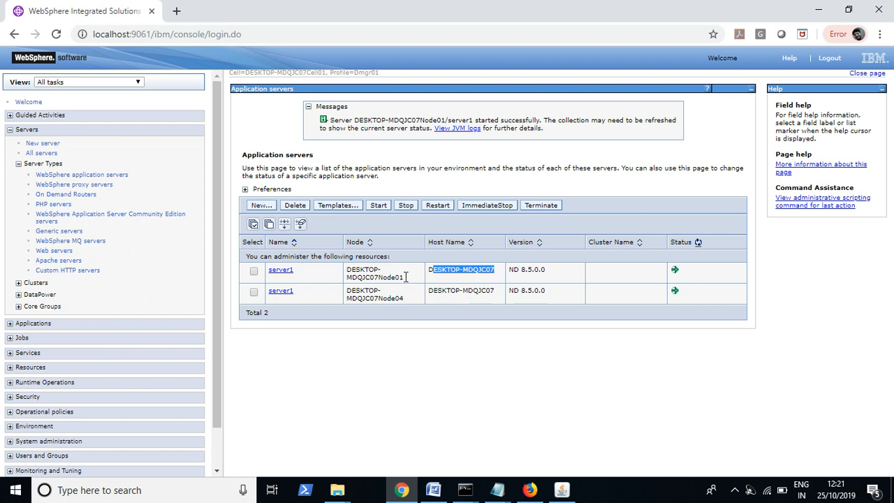
left_click_drag(405, 279, 349, 263)
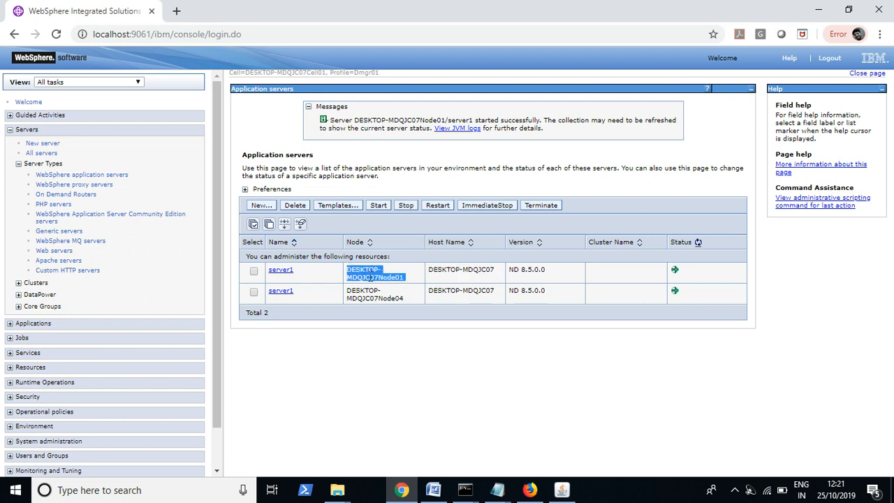
left_click_drag(406, 299, 347, 292)
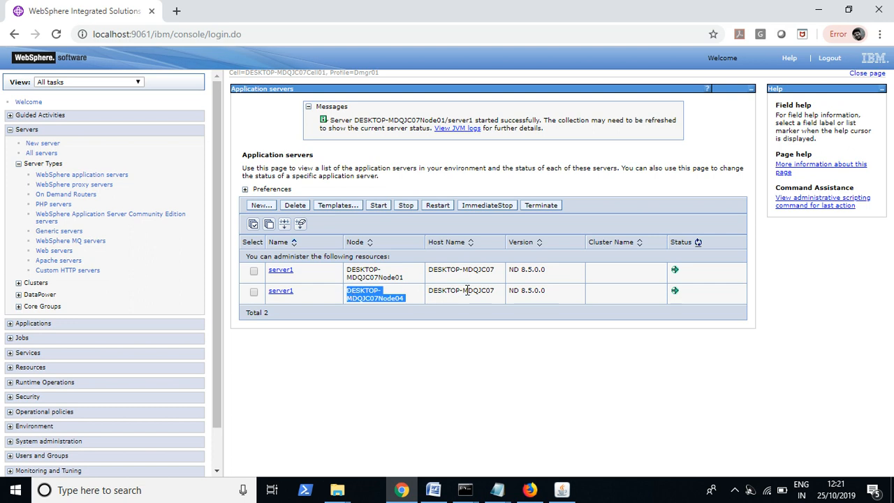
Examine the host name of the server on Node01, and return to the cluster note in Notepad
left_click_drag(495, 271, 348, 273)
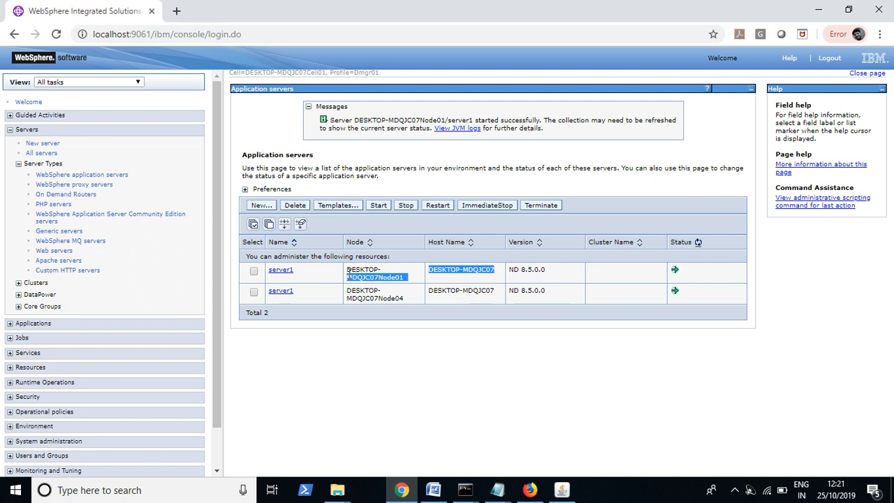
left_click(485, 279)
left_click_drag(496, 271, 427, 281)
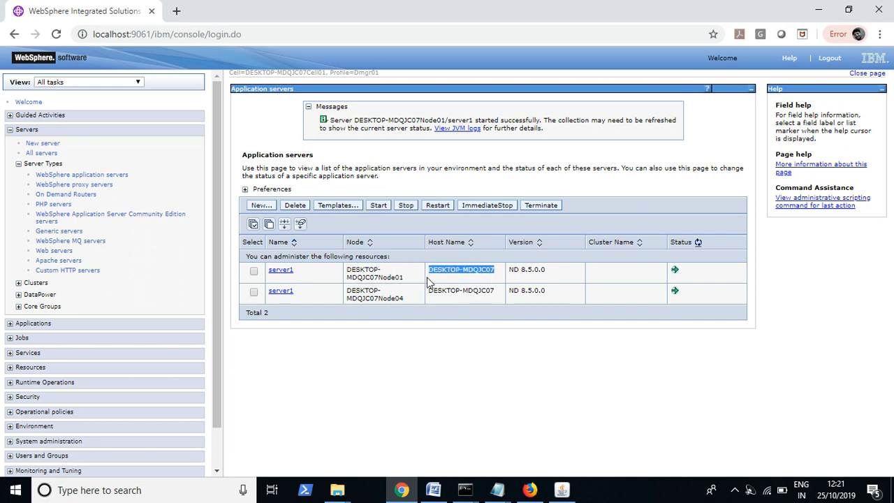
left_click(497, 490)
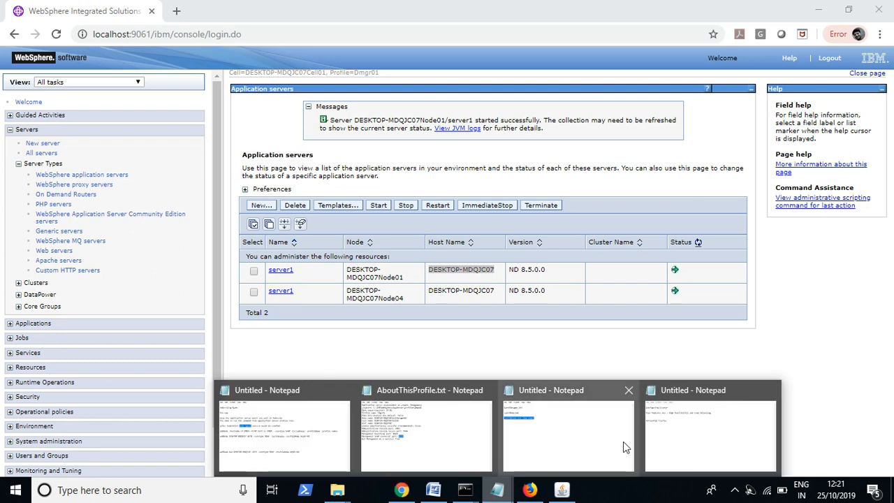
left_click(676, 442)
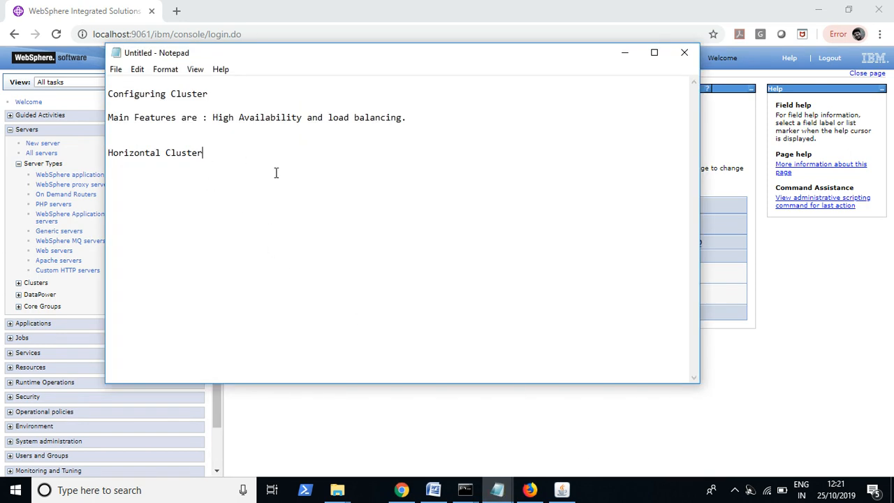
Switch back to the WebSphere console and check which node and host each server1 entry belongs to
left_click(571, 442)
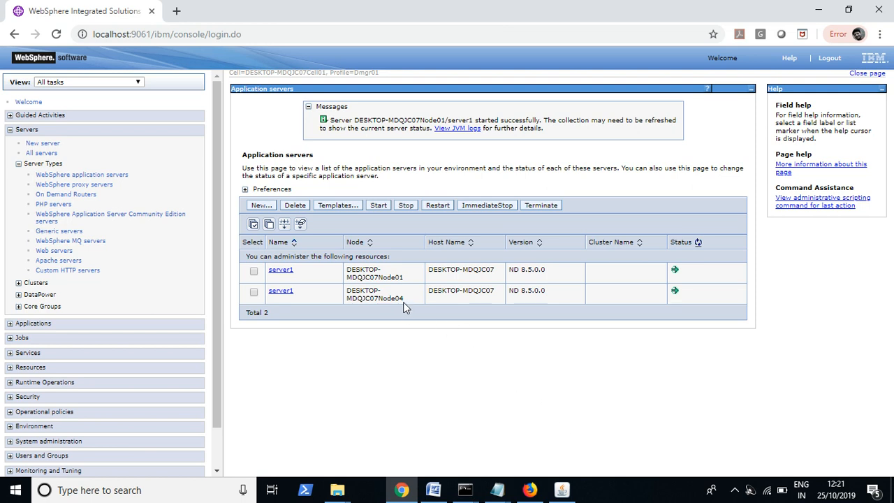
left_click_drag(404, 299, 347, 267)
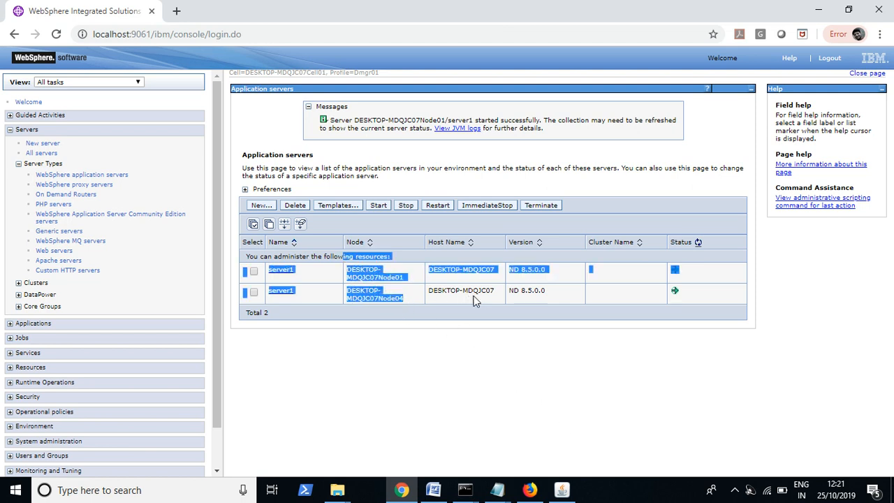
left_click(496, 294)
left_click_drag(496, 293, 434, 292)
left_click_drag(498, 271, 285, 271)
Switch to the cluster note in Notepad and add the line "Virtical Cluster" below "Horizontal Cluster"
left_click(496, 491)
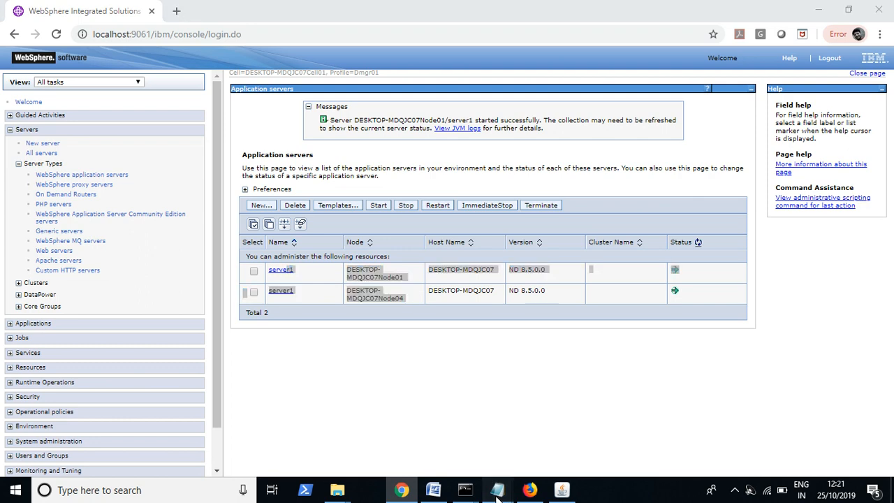
left_click(711, 433)
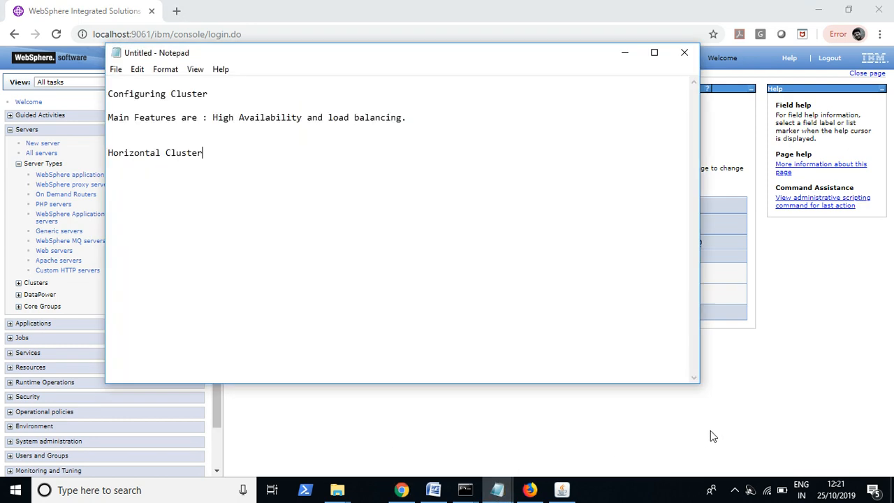
type("Virtical Cluster")
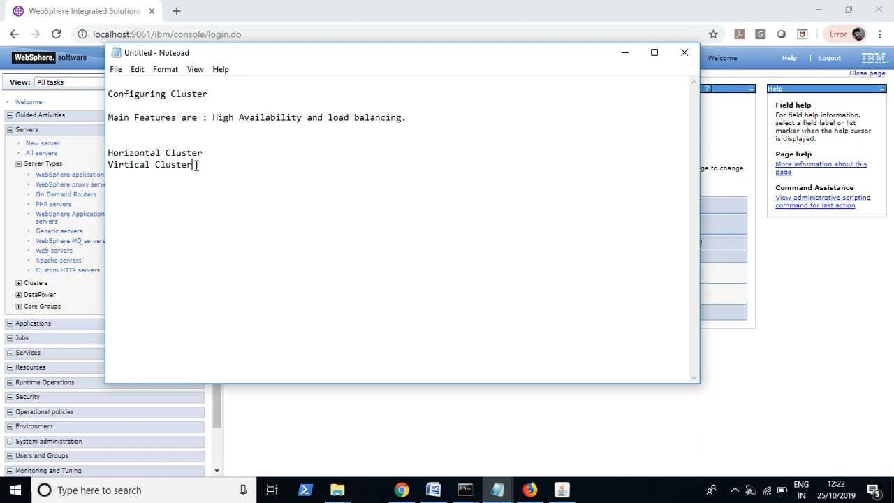
left_click_drag(194, 165, 101, 173)
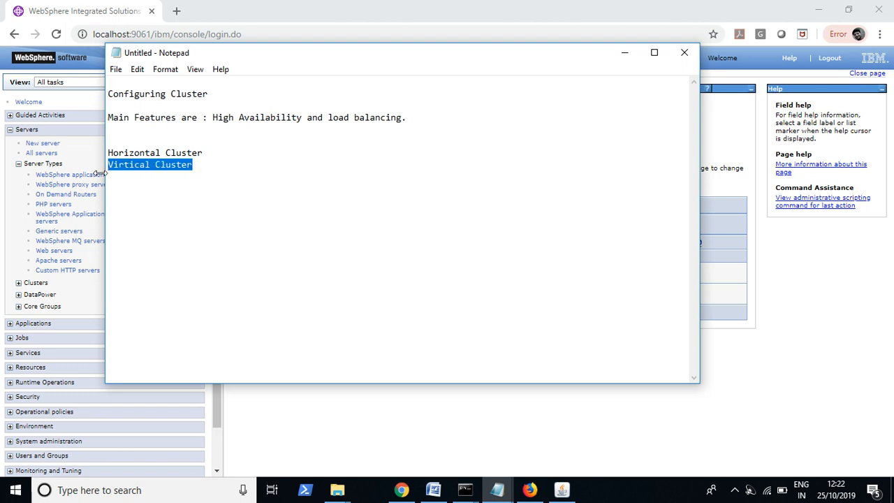
left_click(199, 166)
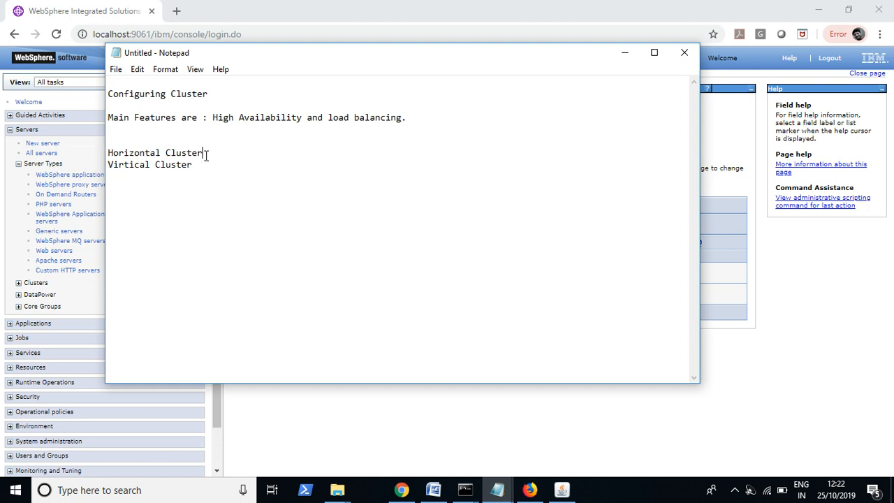
Add the line "Mixed Cluster" below the horizontal and vertical cluster lines
left_click_drag(206, 154, 99, 160)
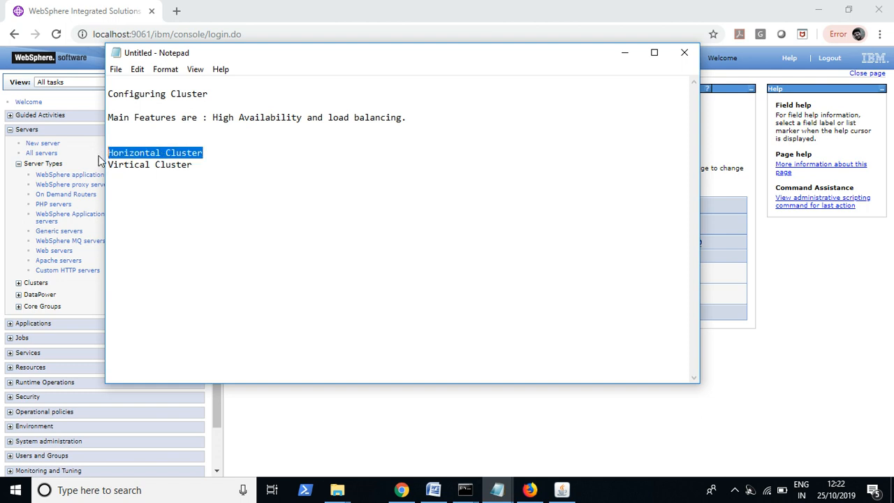
left_click(216, 158)
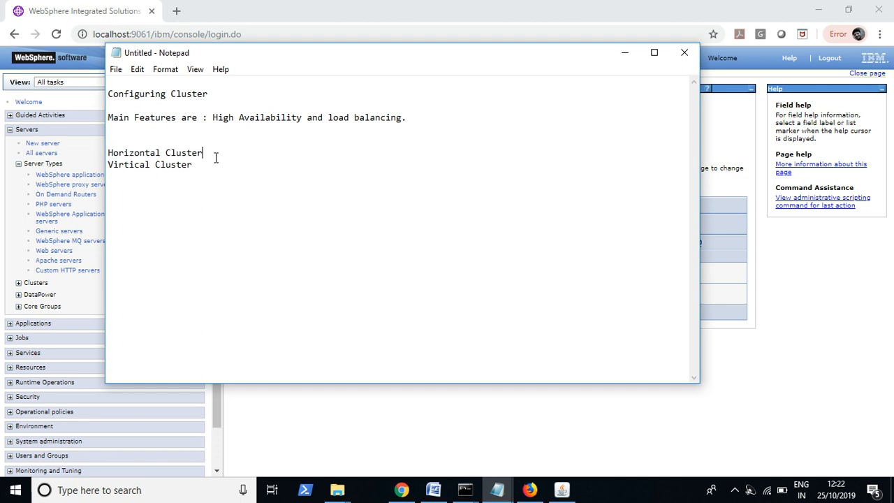
left_click_drag(216, 158, 106, 154)
left_click(104, 156)
type("Mixec Cluster")
left_click(137, 176)
key("BackSpace")
type("d")
left_click_drag(196, 165, 102, 152)
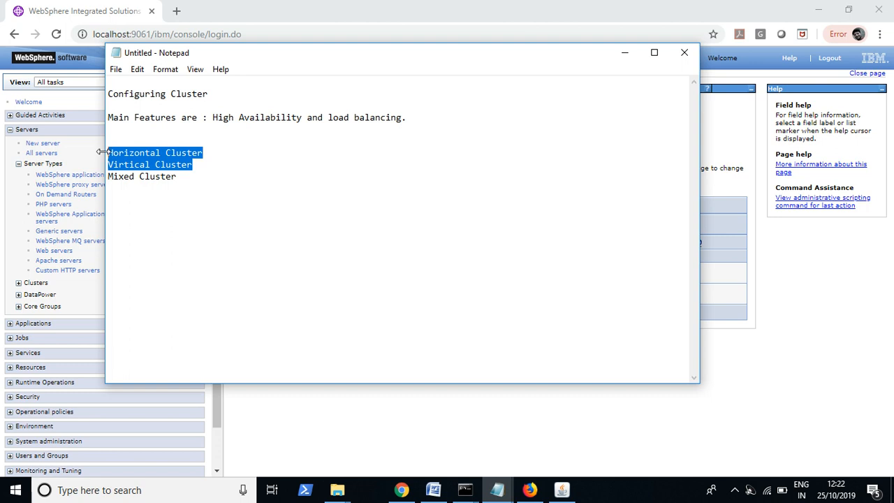
Switch to the WebSphere console and review the server rows, focusing on the host name and node name of the Node04 server
left_click(479, 405)
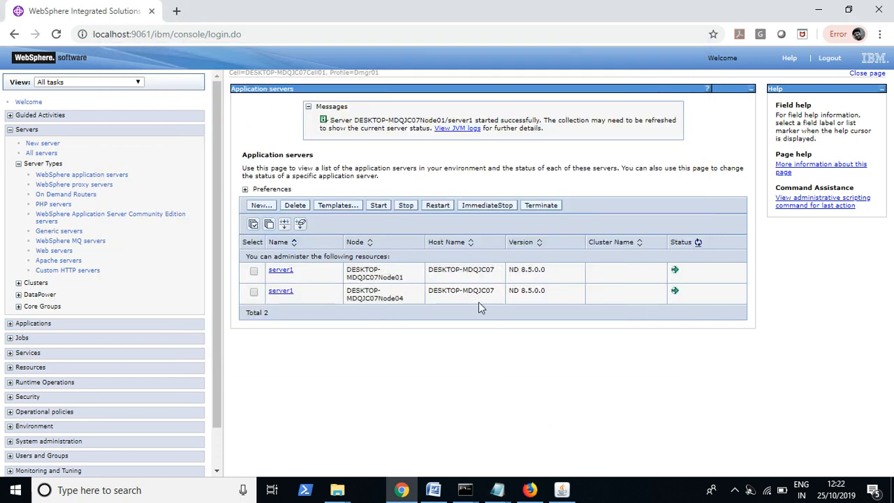
left_click_drag(493, 290, 278, 270)
left_click(477, 356)
left_click_drag(494, 291, 429, 291)
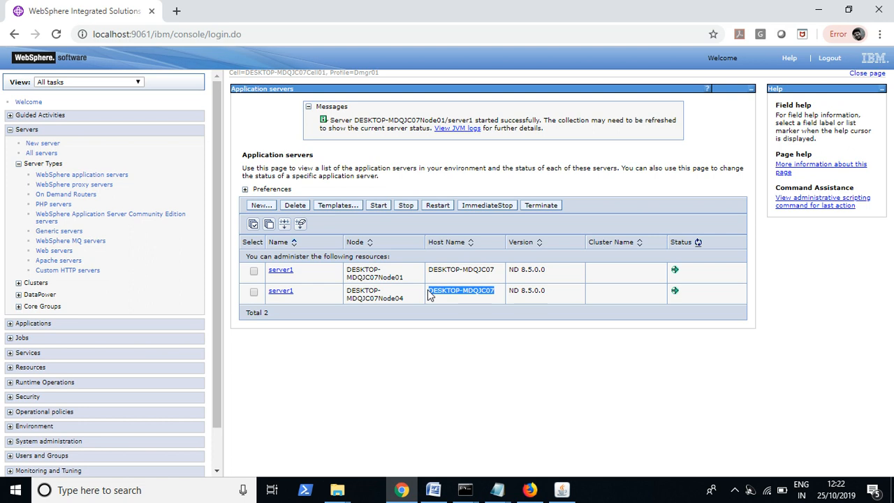
left_click(468, 335)
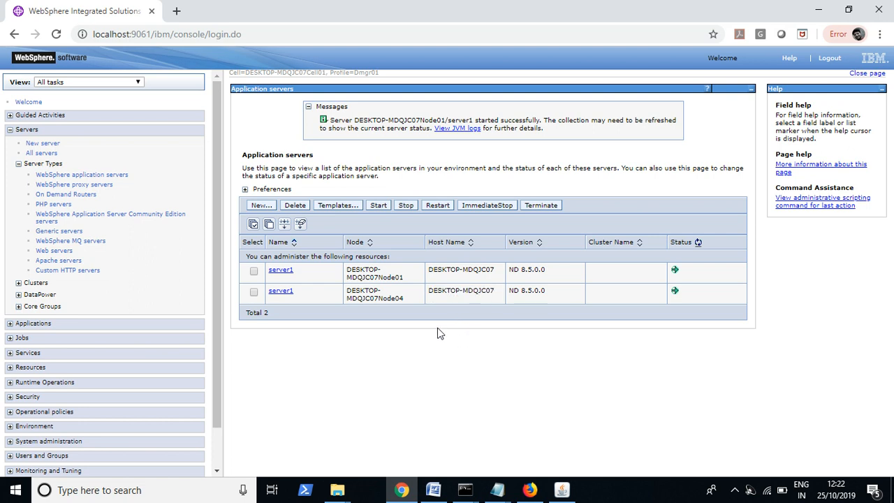
key("ctrl+a")
left_click(468, 307)
left_click_drag(407, 298, 378, 290)
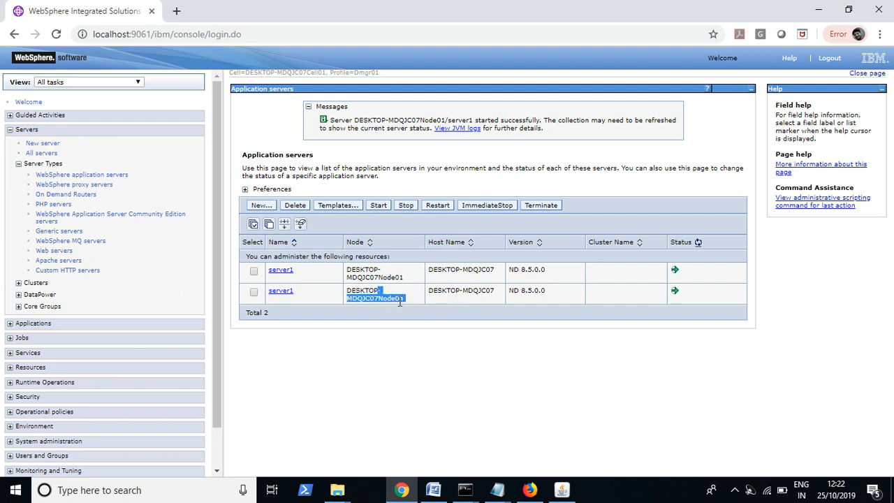
left_click(400, 302)
left_click_drag(348, 290, 401, 331)
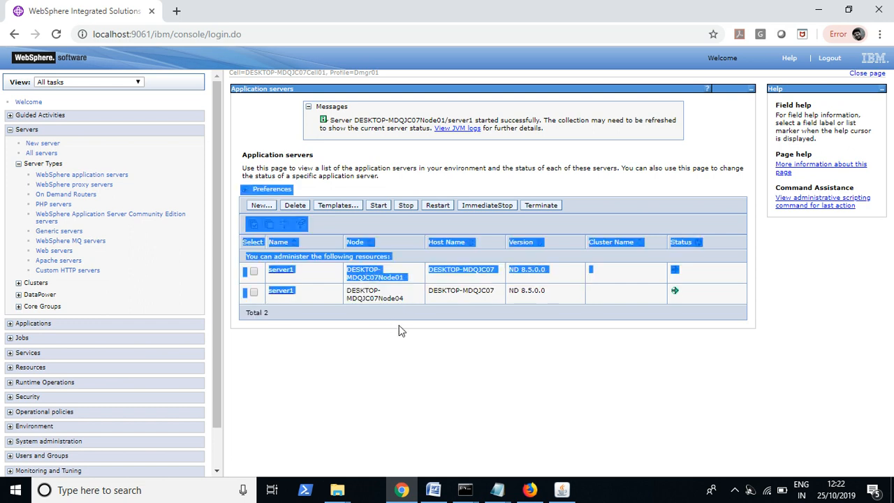
left_click(475, 298)
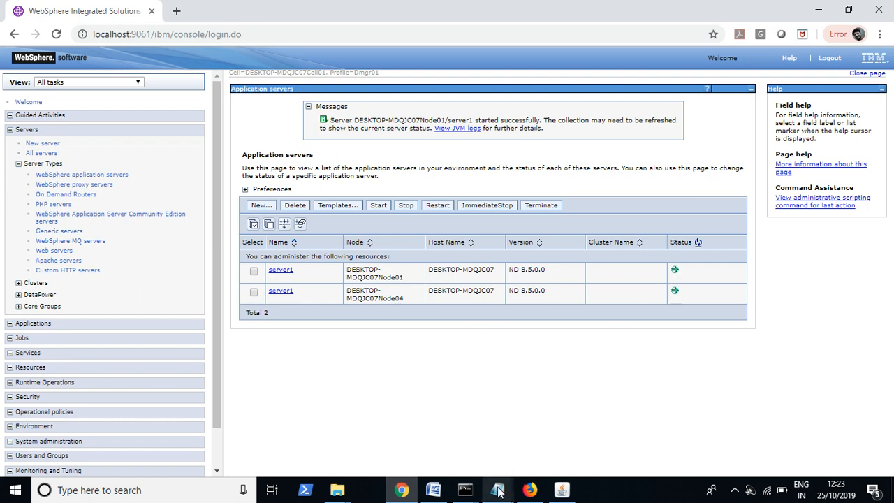
Switch to the cluster note in Notepad and review the three cluster types, ending with the horizontal cluster
mouse_move(498, 491)
left_click(682, 451)
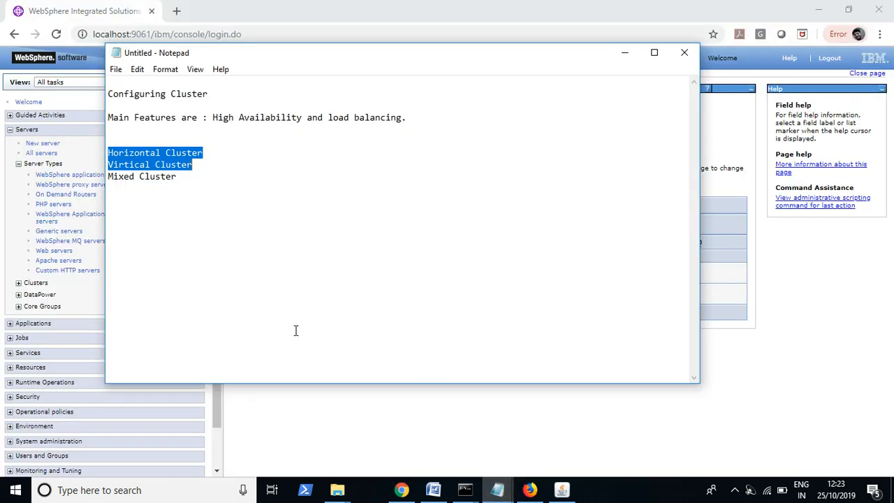
left_click(200, 166)
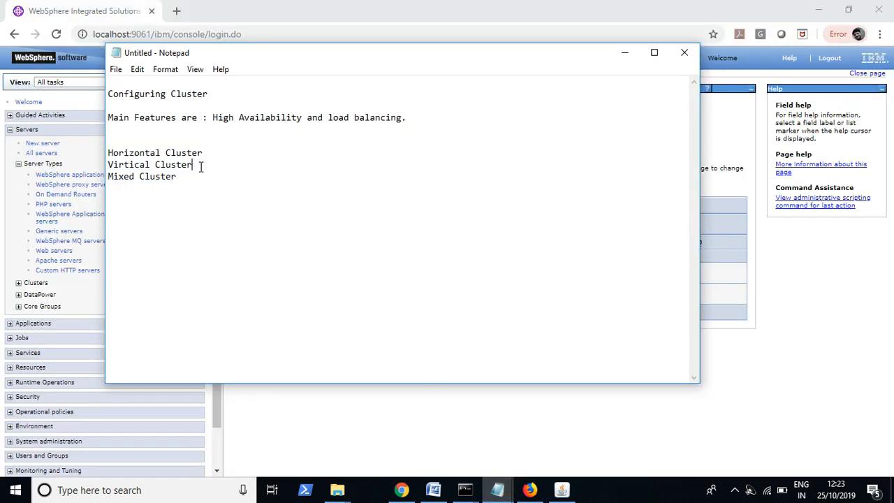
left_click_drag(201, 166, 101, 153)
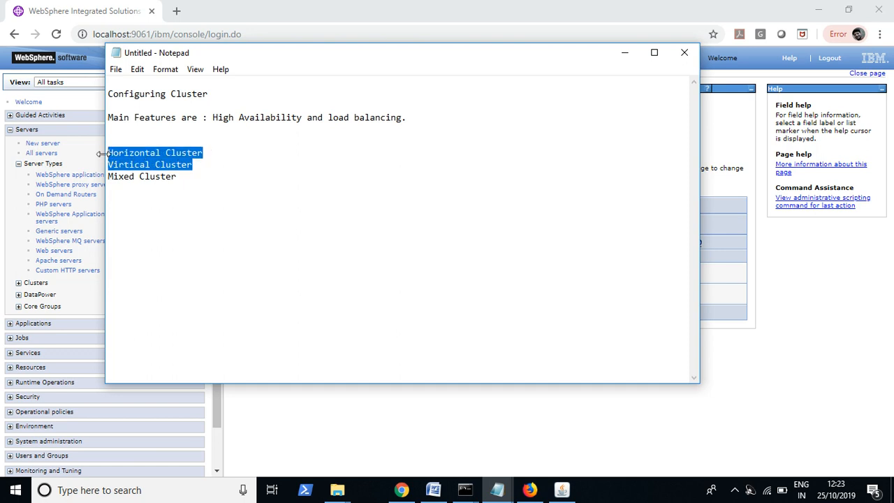
left_click(187, 180)
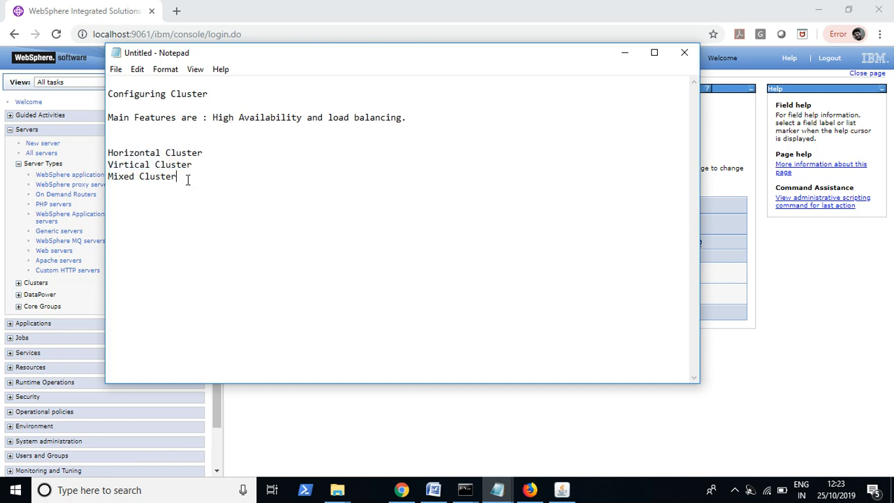
left_click_drag(187, 180, 104, 162)
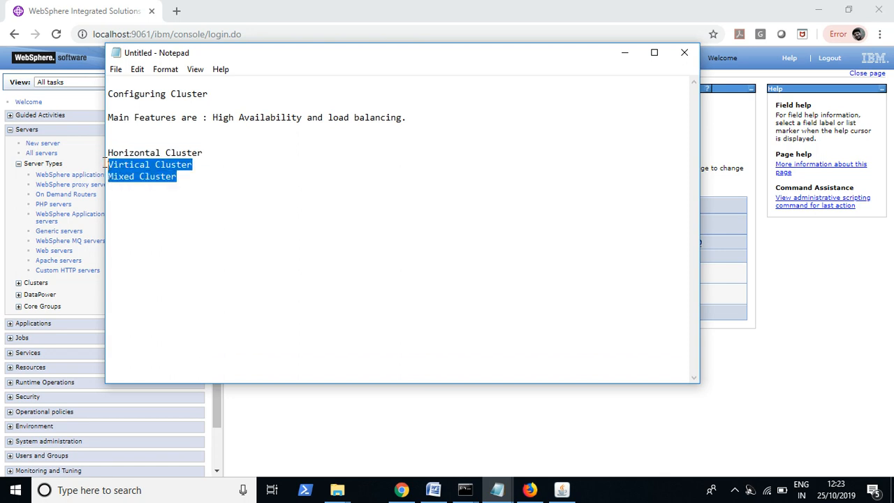
left_click(191, 176)
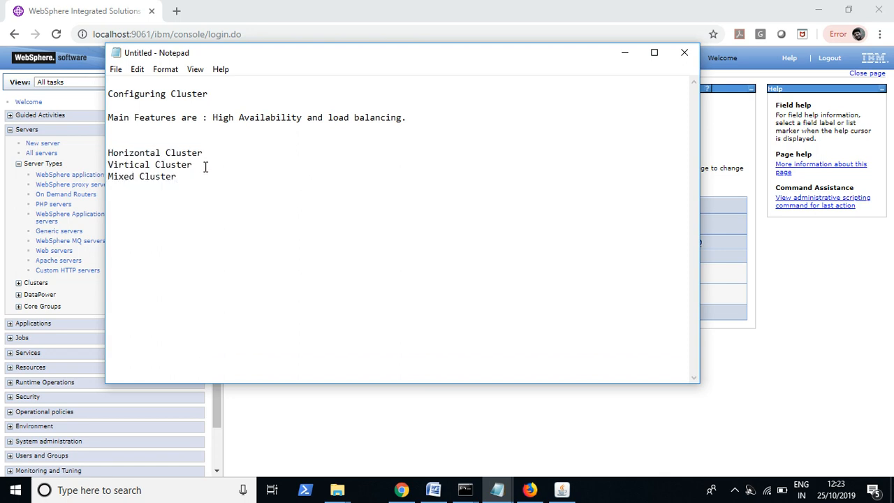
left_click_drag(205, 157, 100, 155)
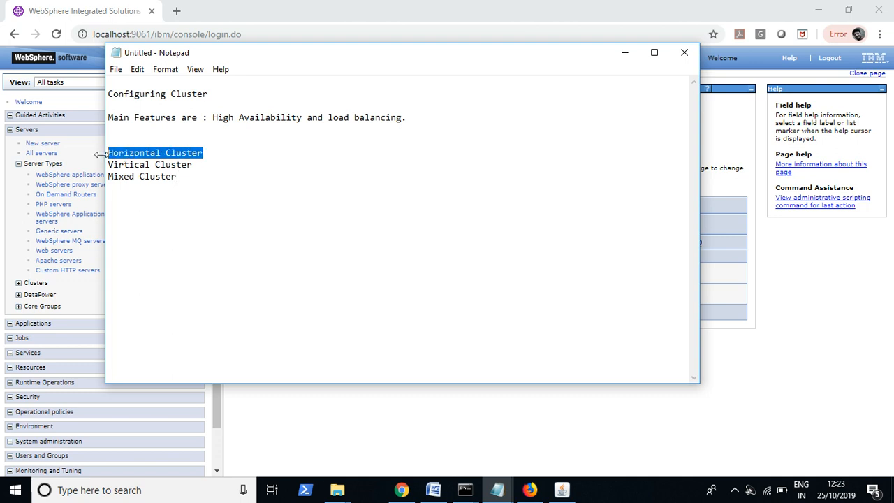
left_click(207, 154)
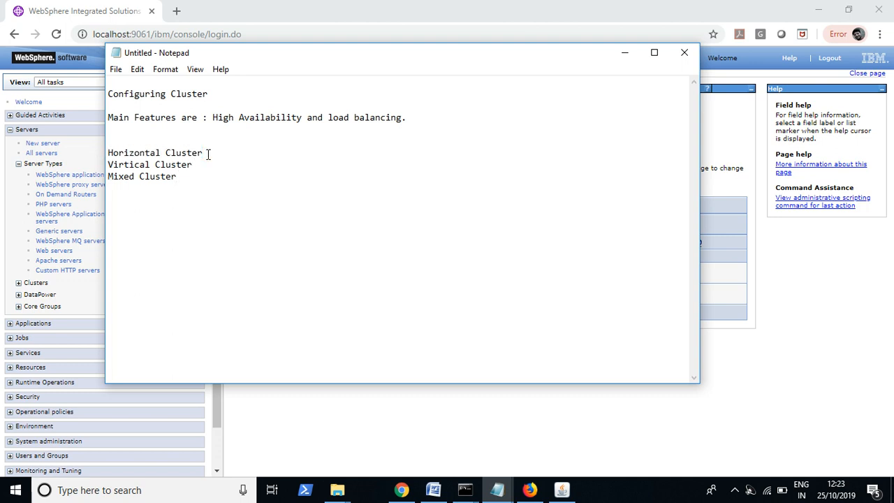
left_click_drag(207, 154, 109, 155)
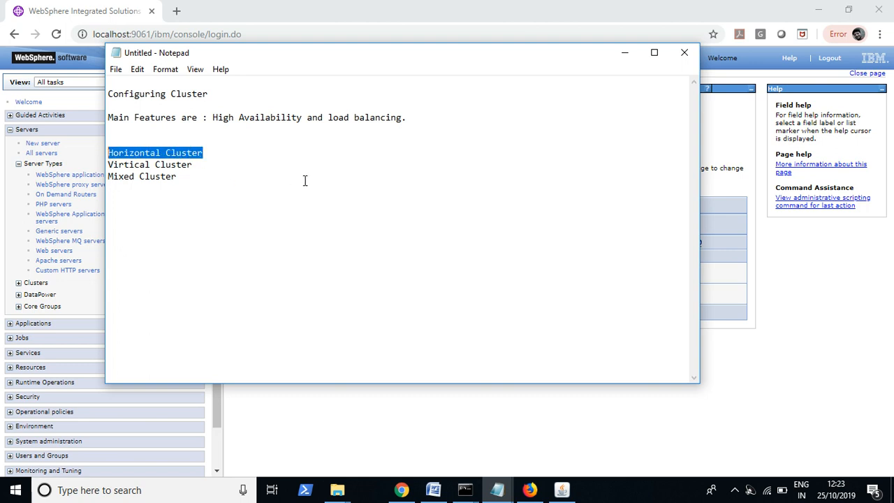
Return to the WebSphere console, open the WebSphere application server clusters list and start creating a new cluster
left_click(355, 440)
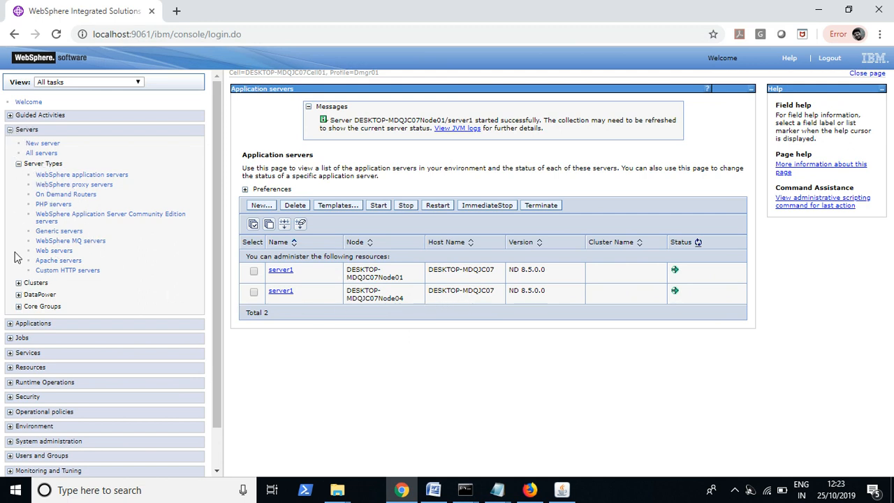
left_click(19, 283)
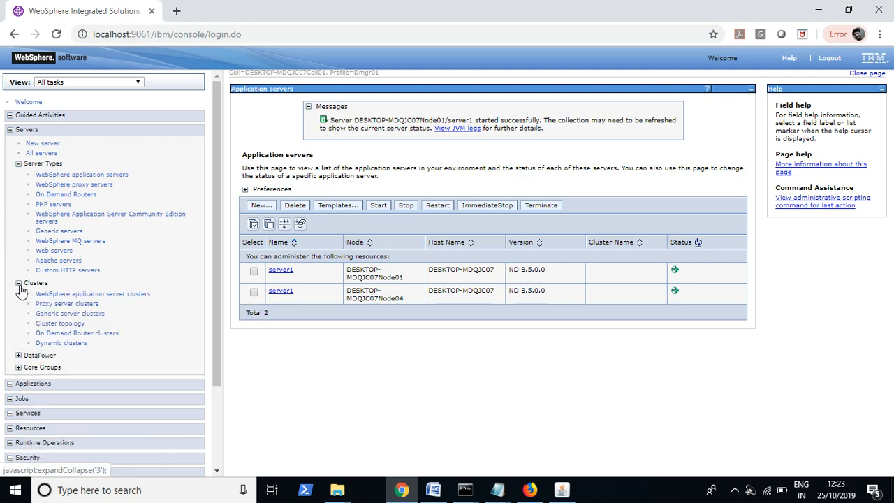
left_click(128, 298)
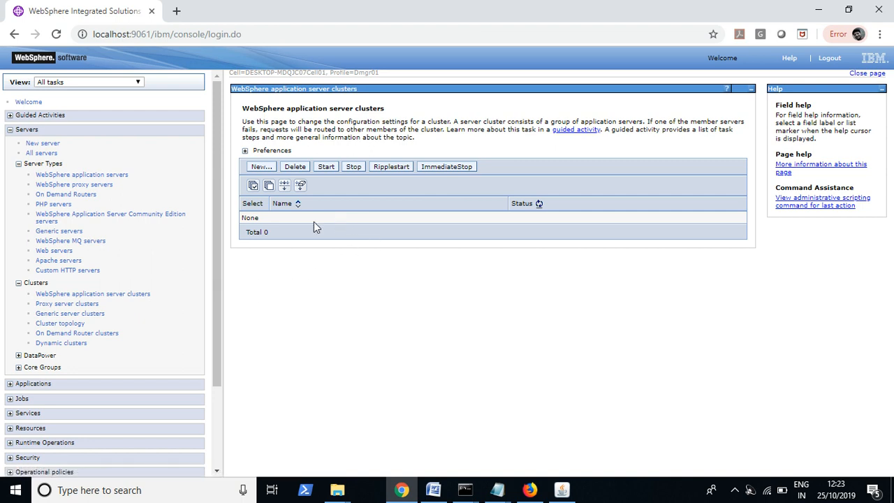
left_click(260, 168)
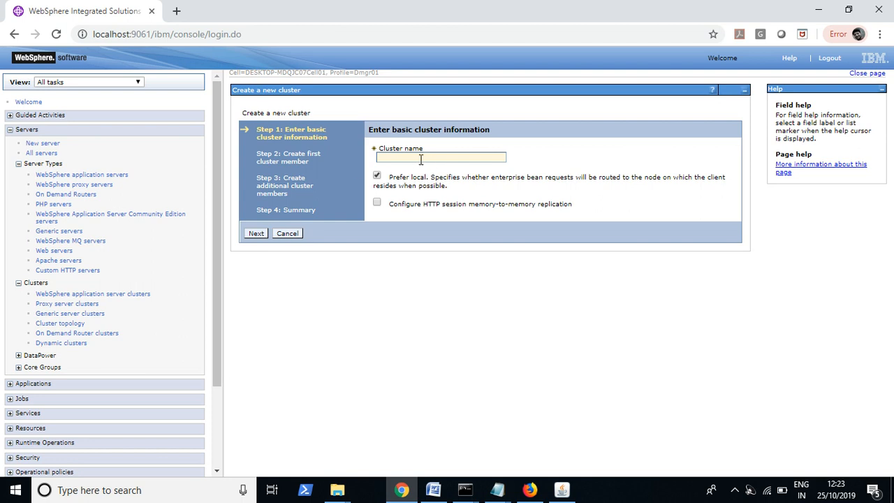
Name the new cluster Cluster1 and continue to the creation of the first cluster member
left_click(420, 158)
left_click(400, 188)
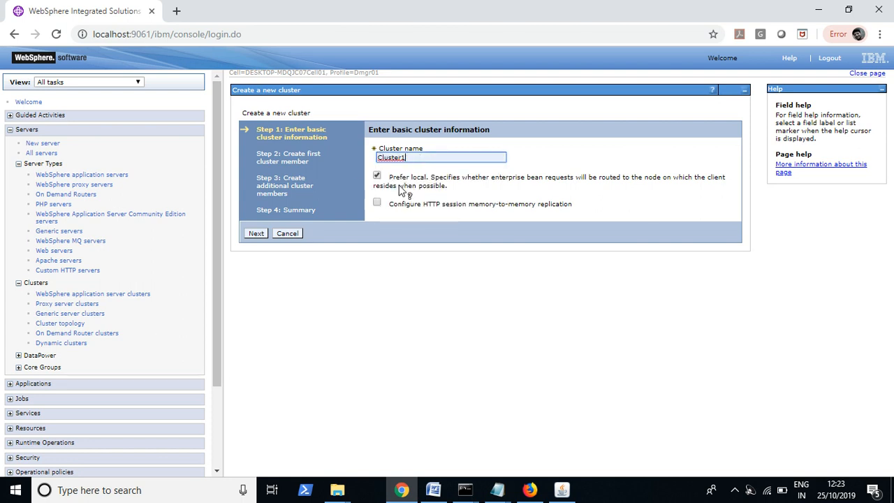
left_click(256, 236)
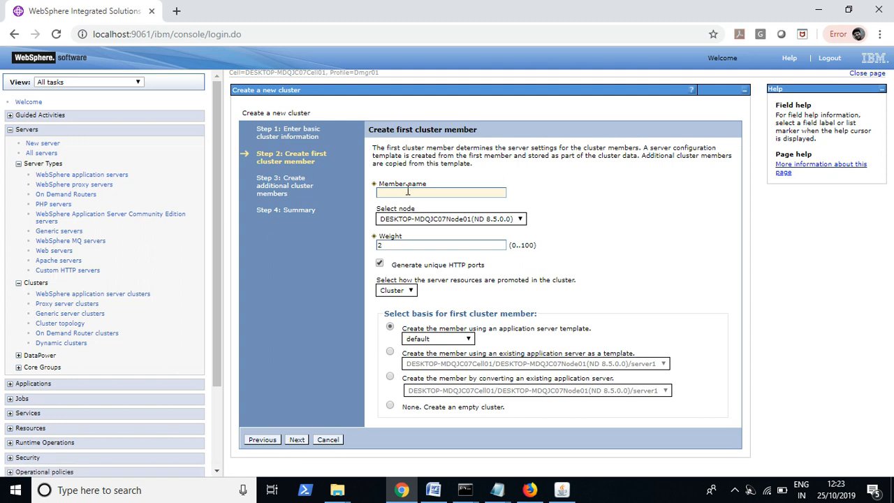
Keep DESKTOP-MDQJC07Node01 as the node for the first cluster member and name the member server2
left_click(495, 221)
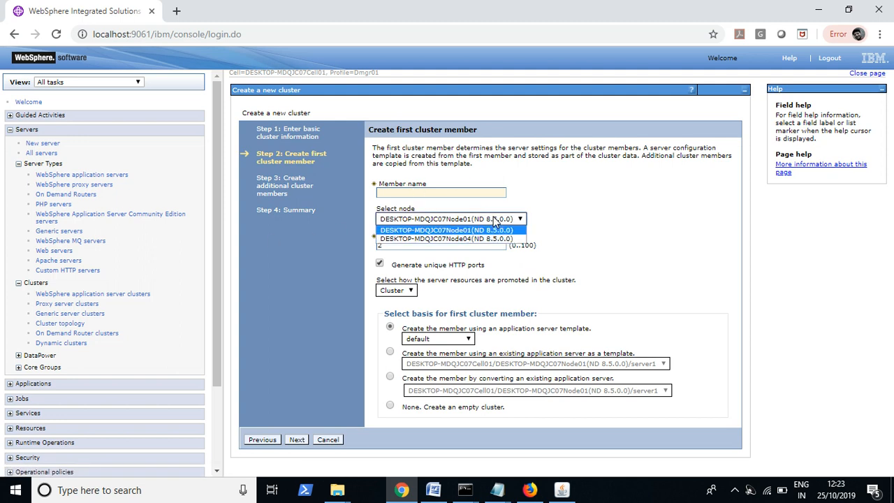
left_click(448, 229)
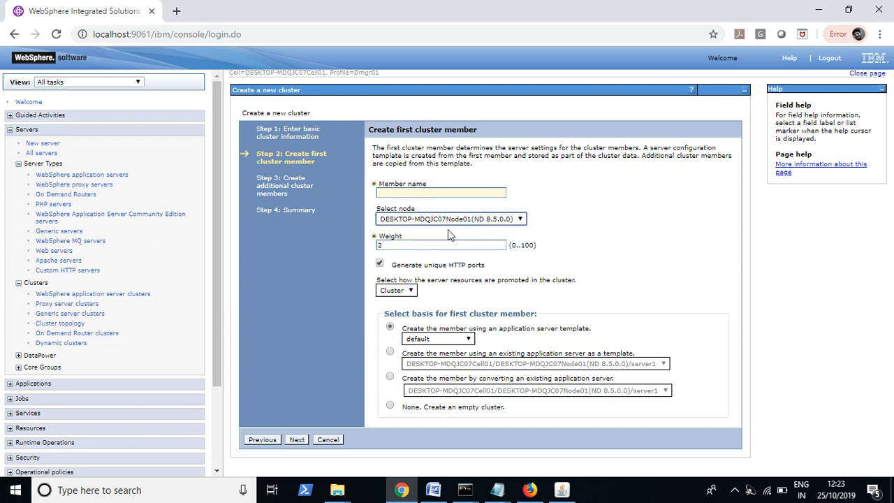
left_click(396, 191)
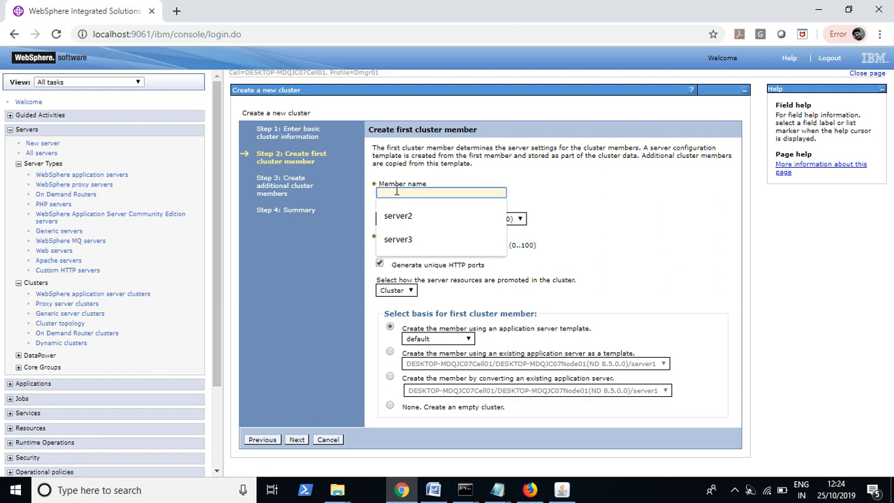
left_click(612, 194)
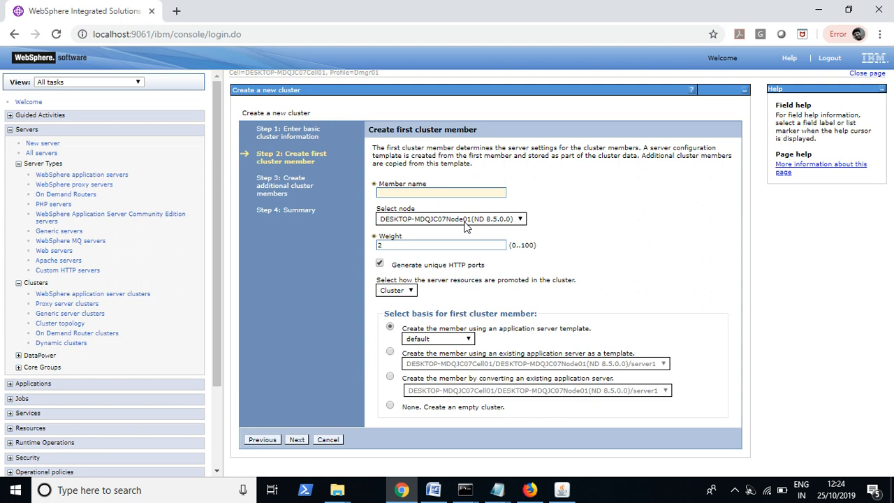
left_click(419, 193)
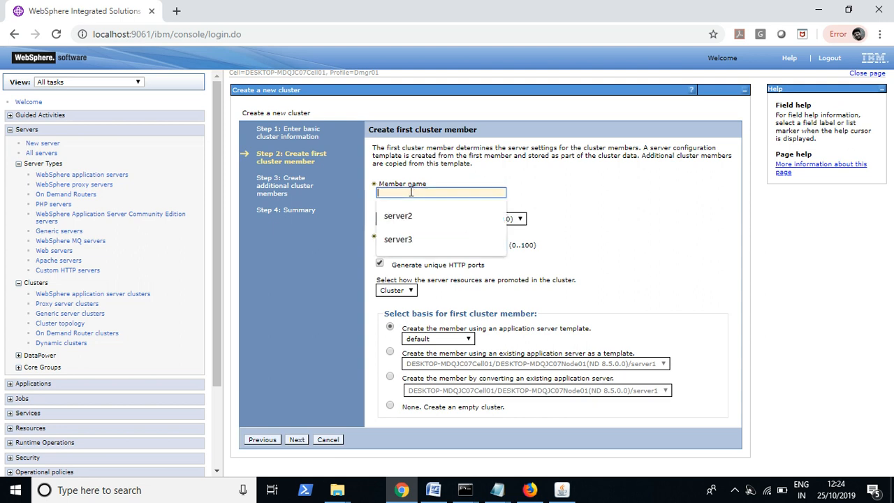
left_click(403, 217)
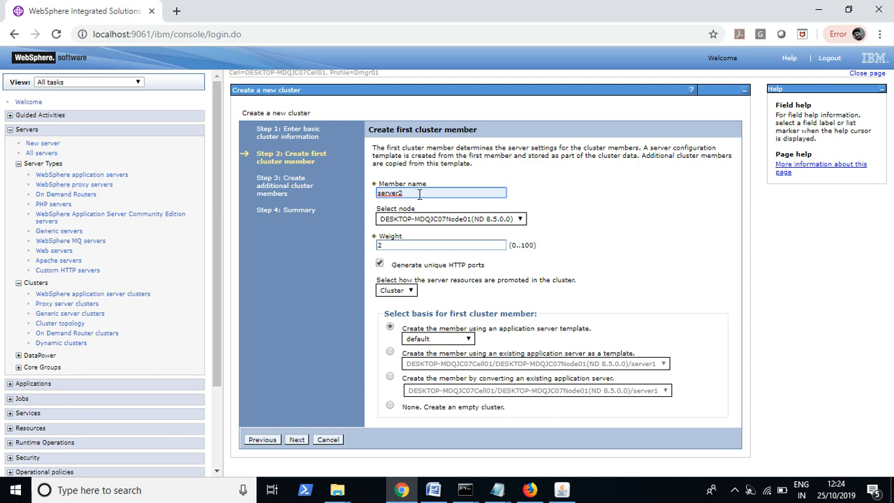
Base the first member on the existing application server server1 of Node01 as a template and continue to the additional cluster members
left_click(392, 244)
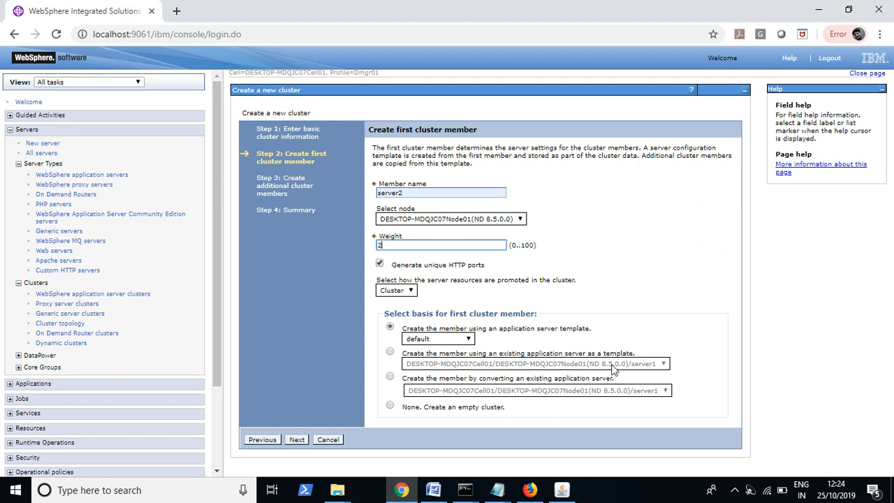
left_click(390, 352)
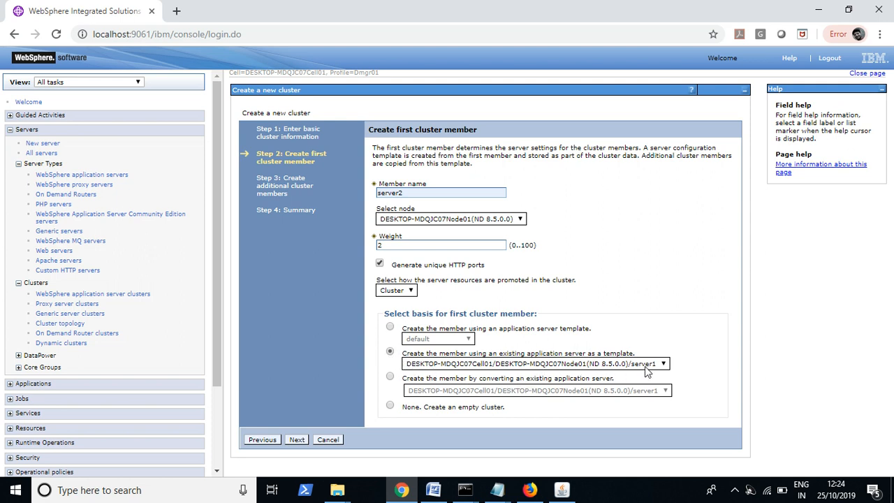
double_click(408, 193)
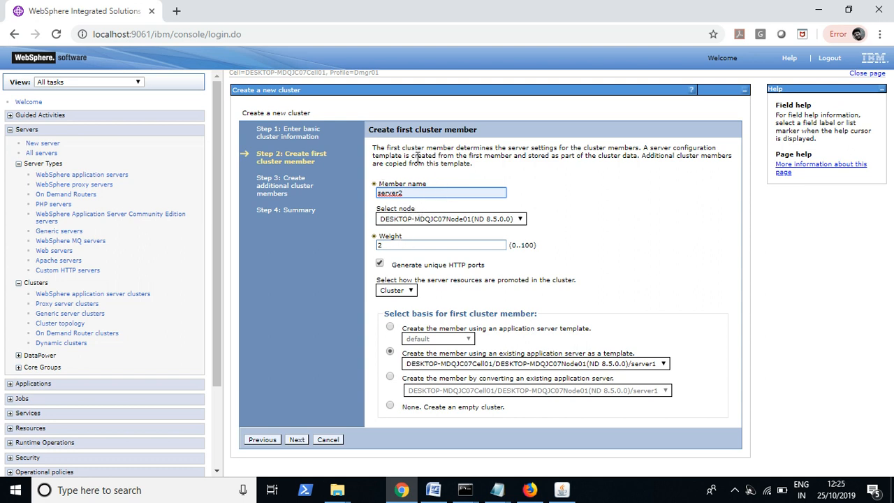
double_click(388, 193)
left_click(297, 440)
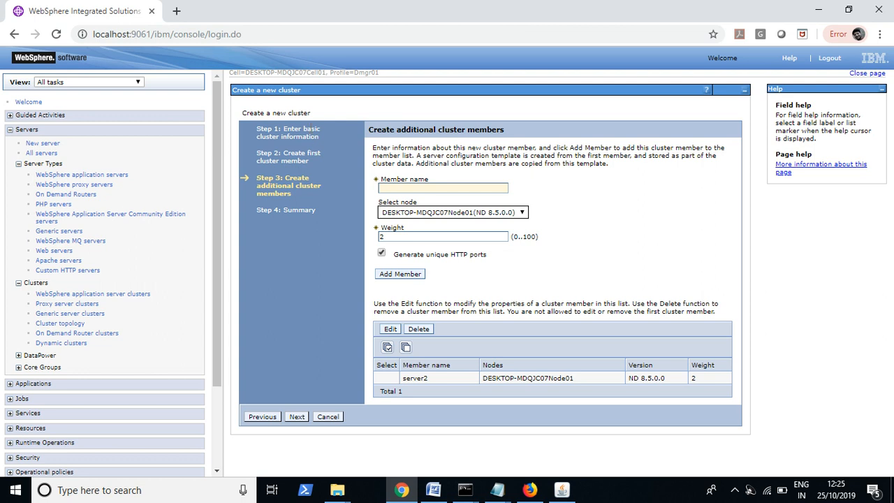
Add a second cluster member named server2 on DESKTOP-MDQJC07Node04
left_click_drag(575, 380, 490, 382)
double_click(414, 381)
left_click(462, 216)
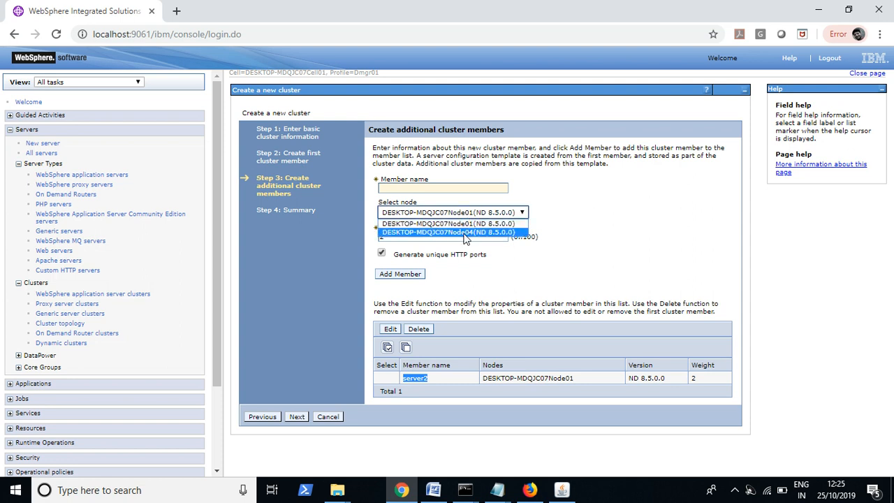
left_click(465, 232)
left_click(398, 187)
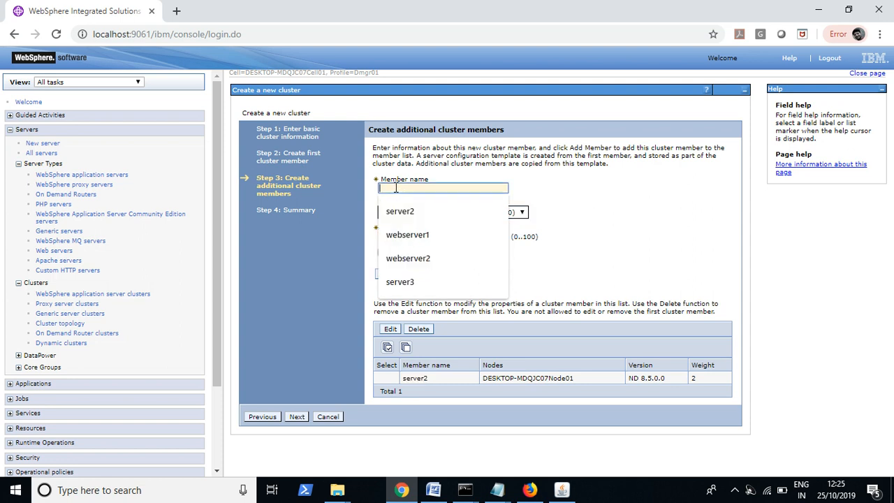
left_click(405, 211)
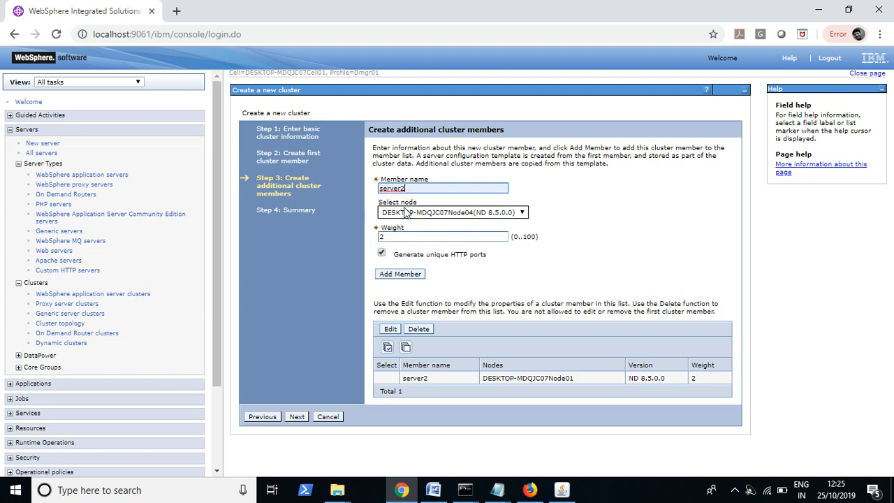
left_click(407, 273)
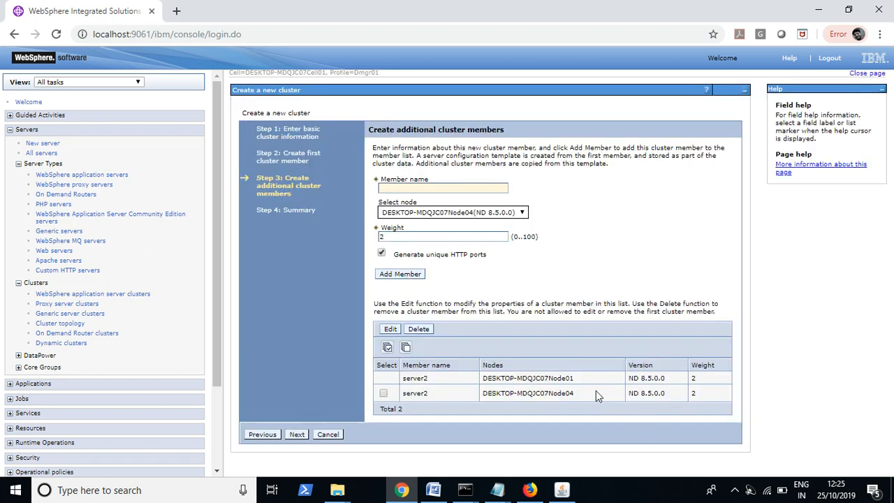
Check the names and nodes of the two listed members and complete the creation of Cluster1 through the summary
left_click_drag(574, 379, 483, 382)
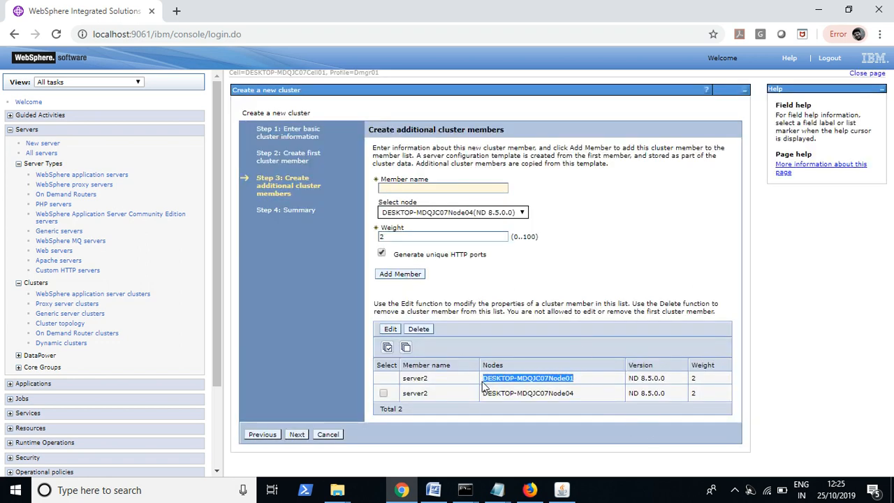
left_click_drag(578, 395, 422, 378)
double_click(421, 377)
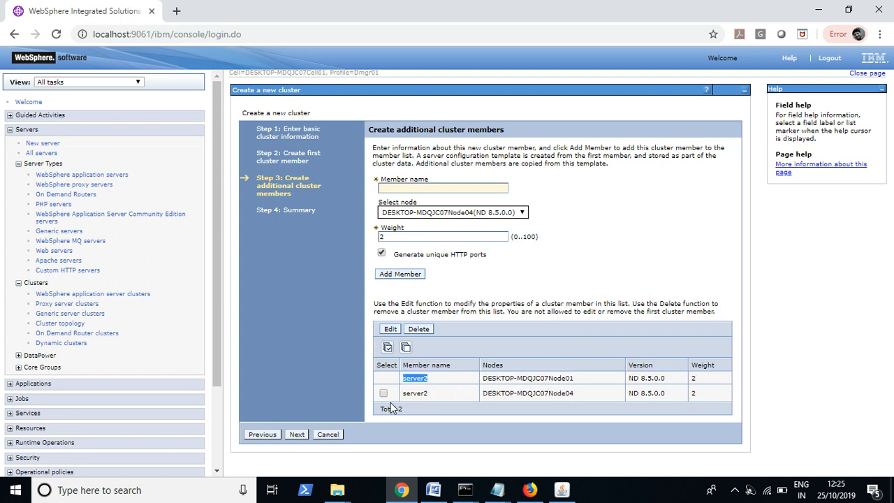
left_click(296, 435)
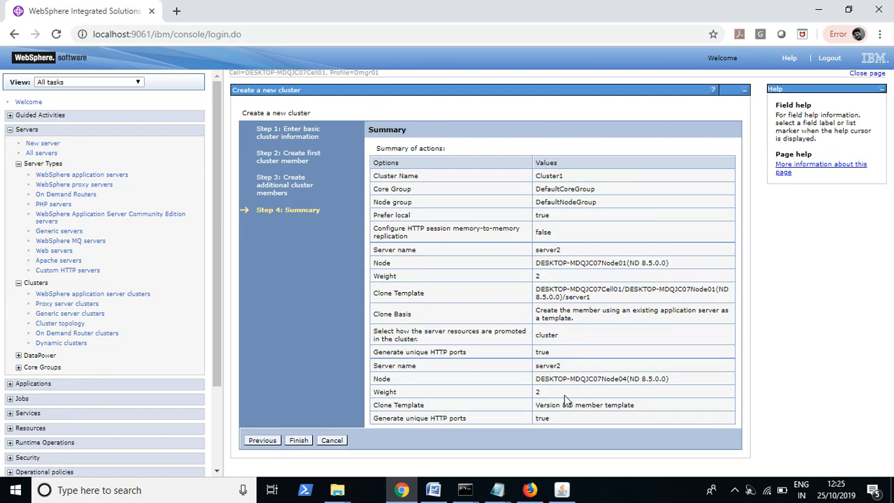
left_click(299, 441)
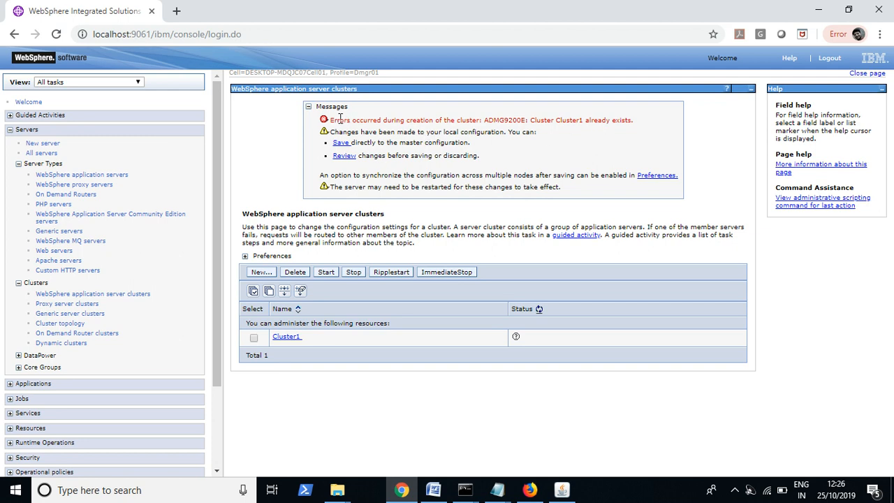
Review the message about the cluster creation and save the changes directly to the master configuration
left_click_drag(341, 118, 633, 124)
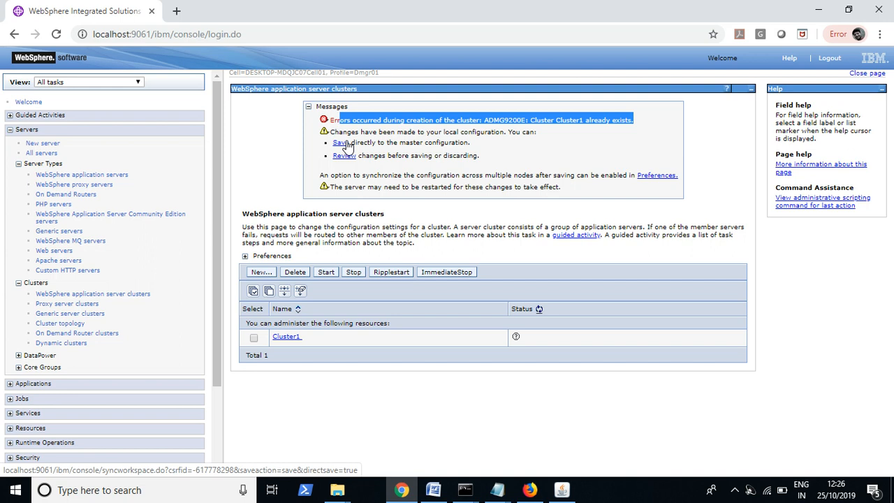
left_click(348, 145)
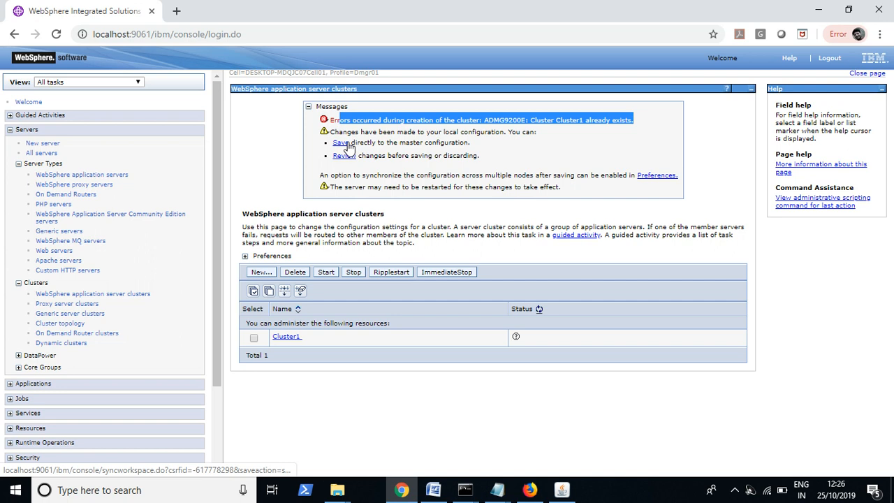
left_click(344, 145)
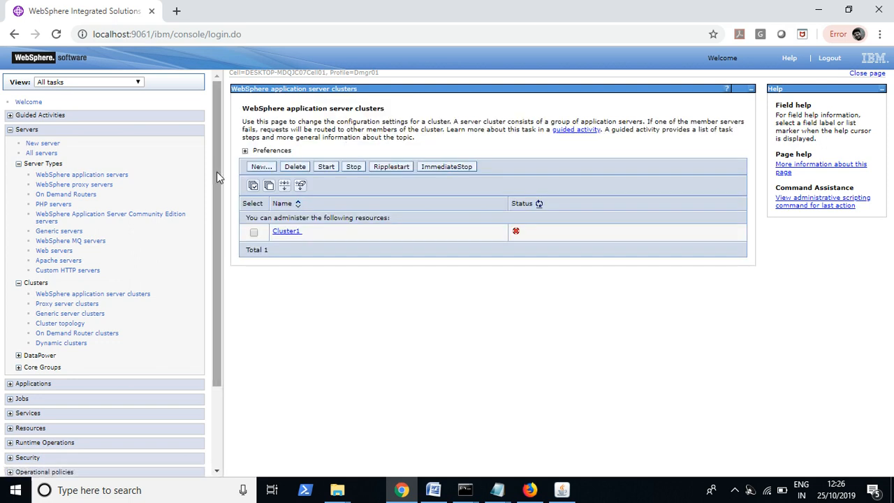
Open the cluster members of Cluster1 and start the server2 member on DESKTOP-MDQJC07Node01
left_click_drag(217, 171, 221, 247)
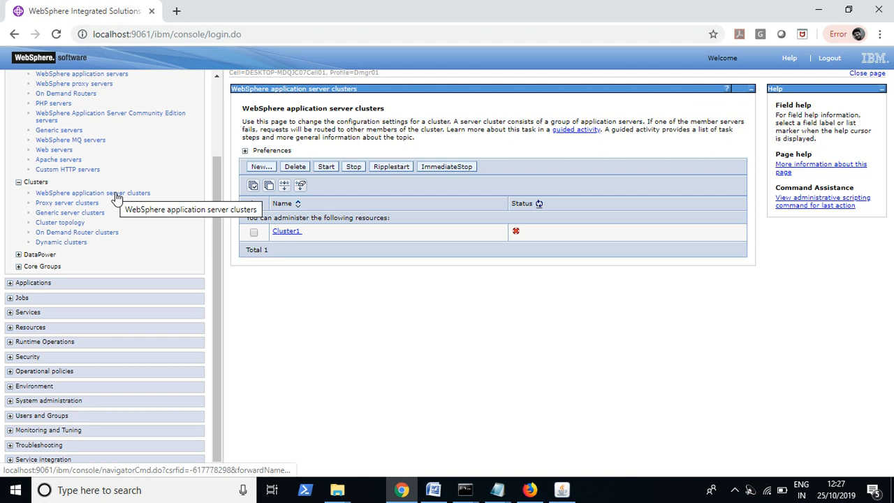
left_click(286, 232)
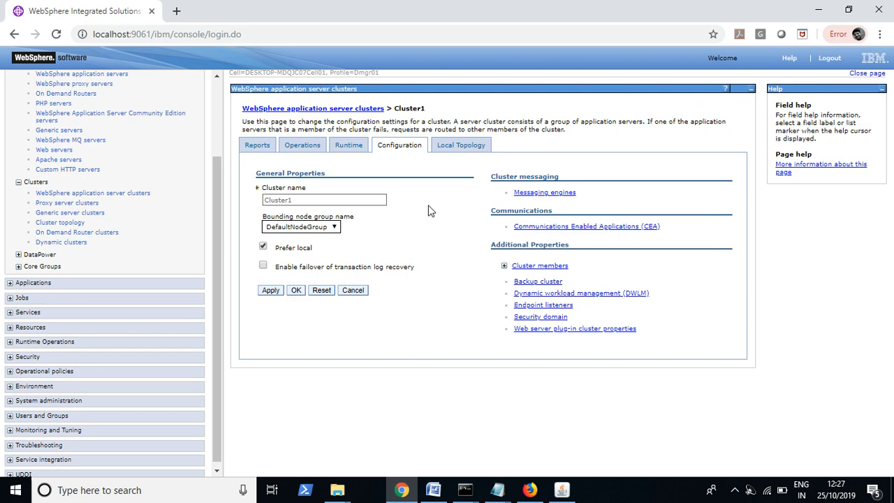
left_click(549, 269)
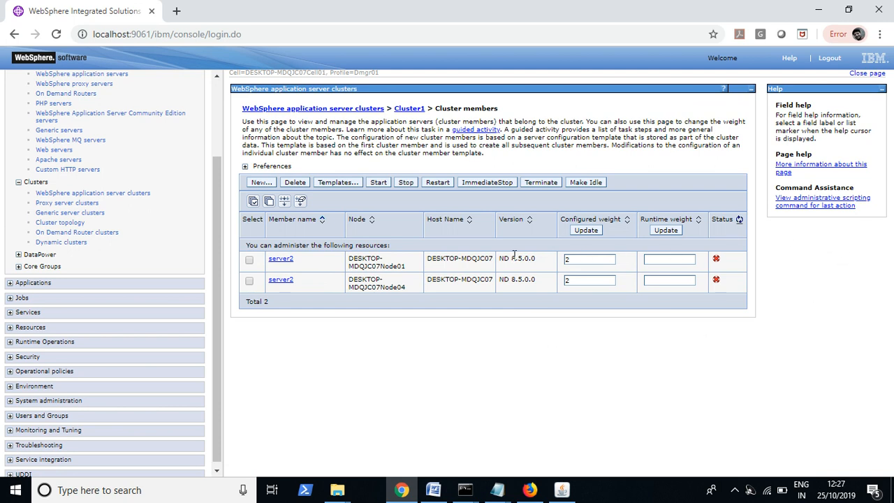
left_click(250, 260)
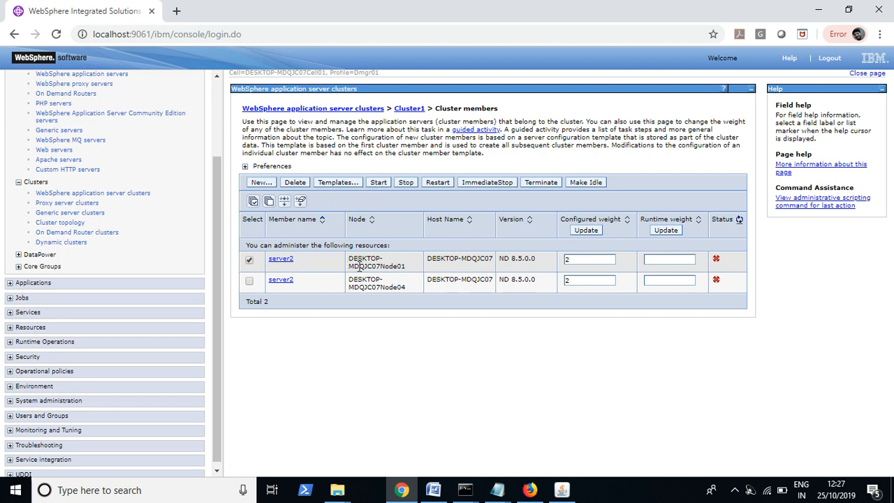
left_click(379, 183)
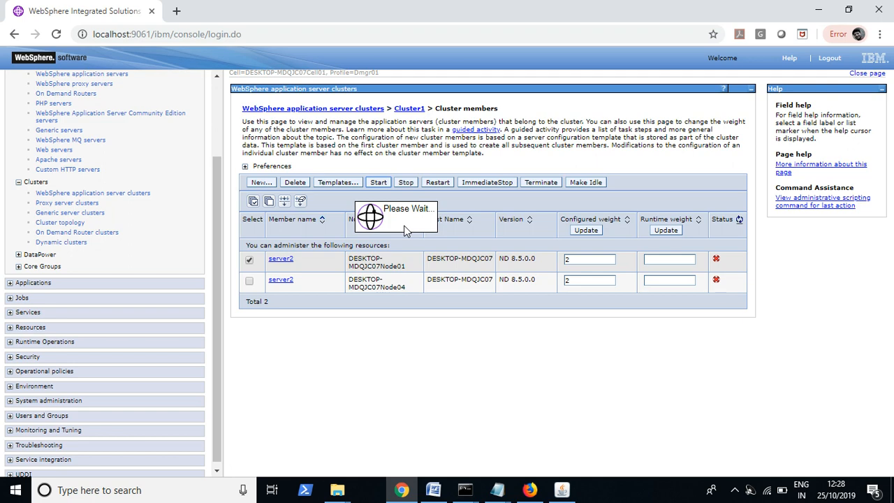
Switch to the cluster note in Notepad, move its window beside the member list and place the cursor below the cluster types
left_click(497, 489)
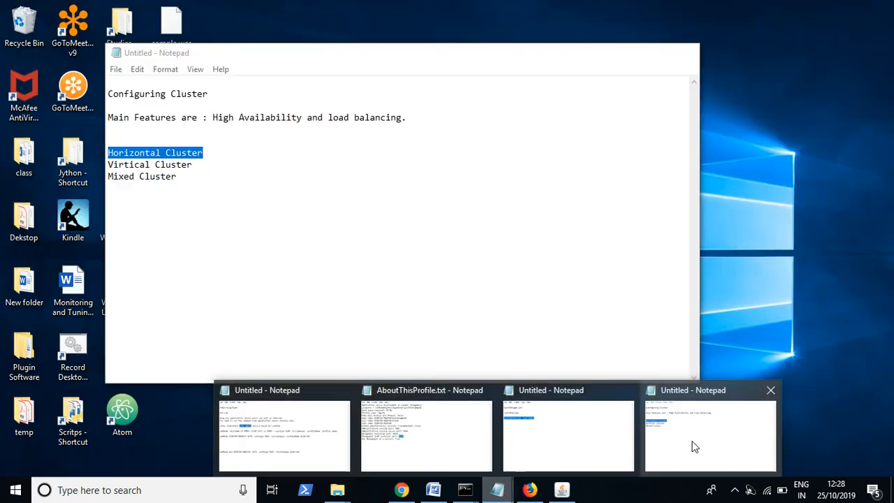
left_click(692, 444)
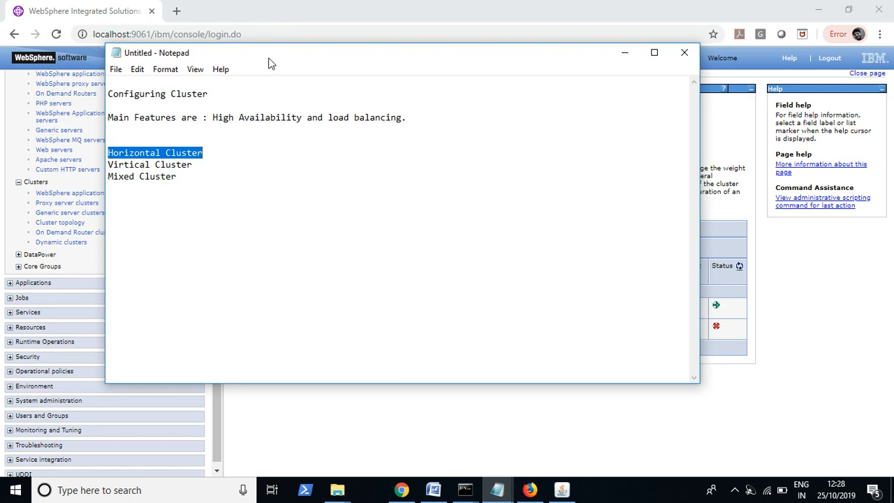
left_click_drag(271, 63, 437, 408)
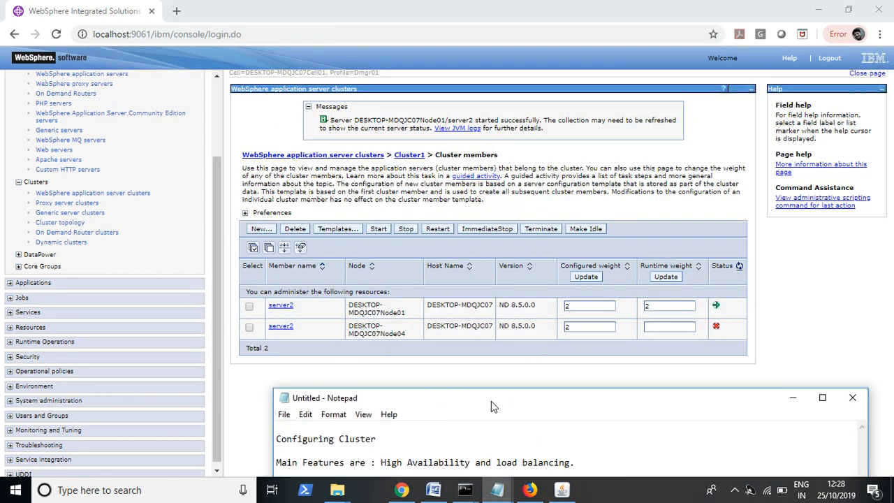
left_click_drag(491, 402, 662, 82)
left_click(524, 202)
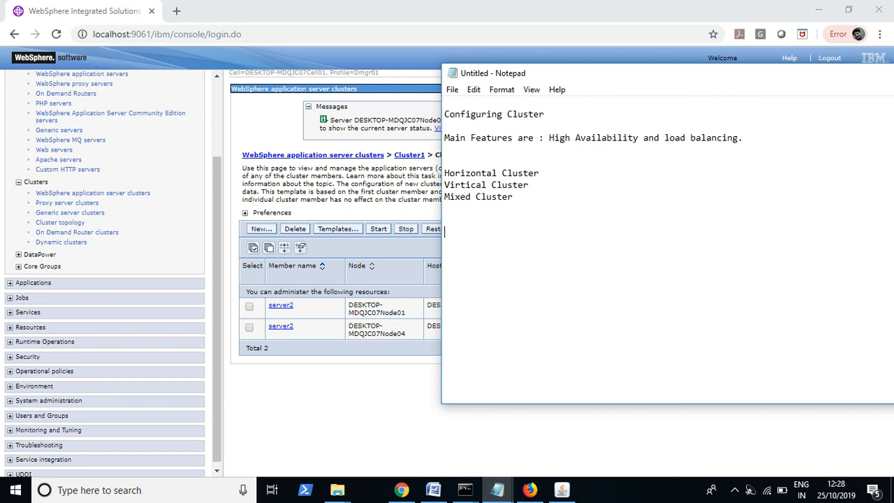
Check the cluster member list in the console, return to the cluster note and add the line "startManager.bat/startManager.sh"
left_click(85, 19)
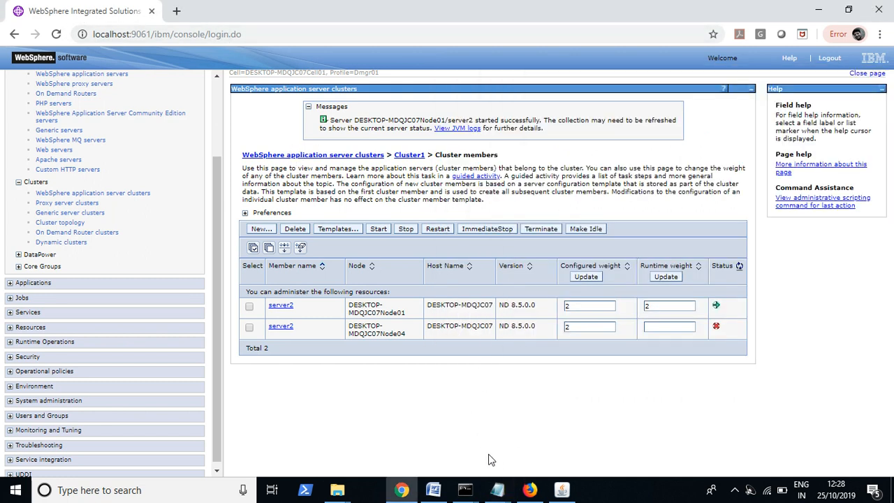
mouse_move(481, 485)
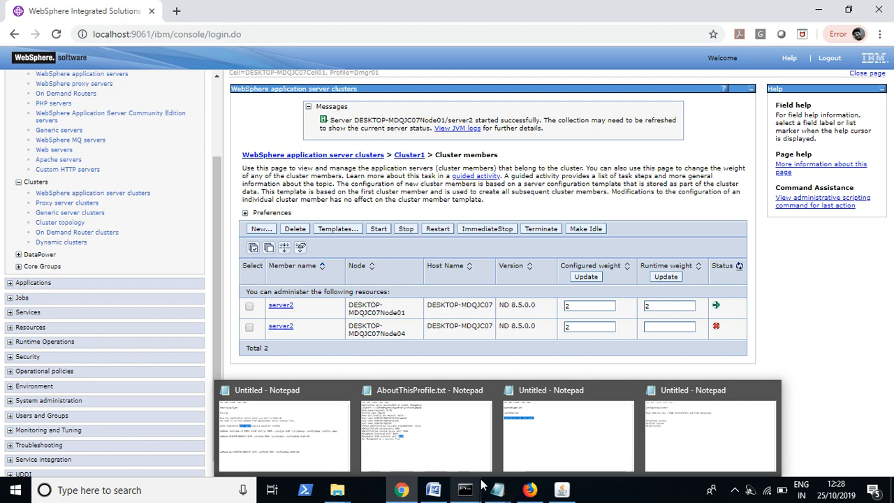
left_click(698, 427)
left_click(497, 234)
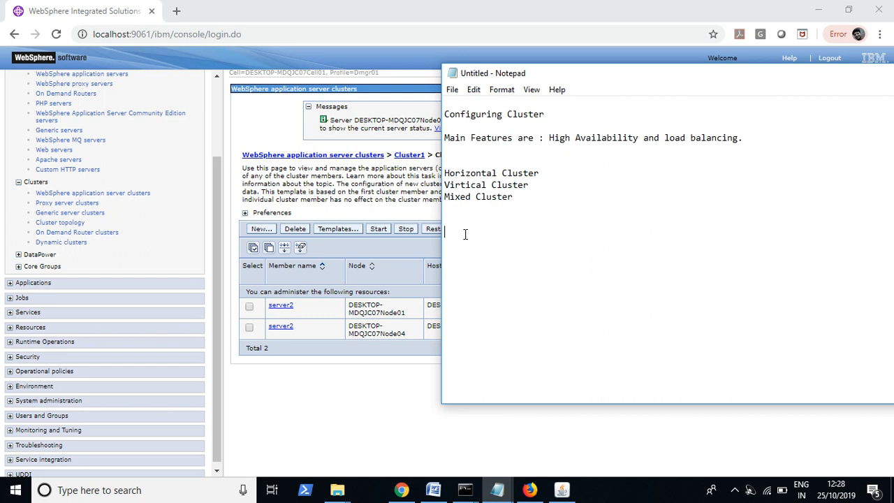
type("startManager.bat/startManager.sh")
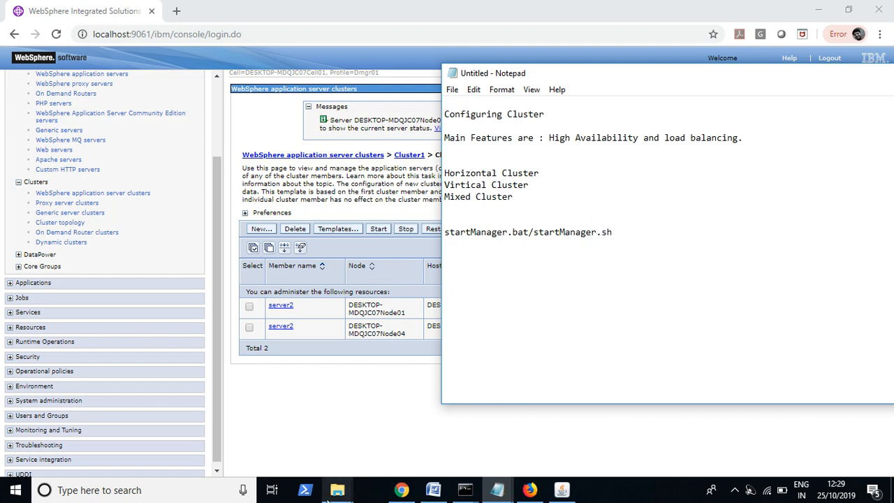
Switch to the Dmgr01 command prompt, examine its bin path and the stopManager.bat output, and return to the cluster note
mouse_move(466, 491)
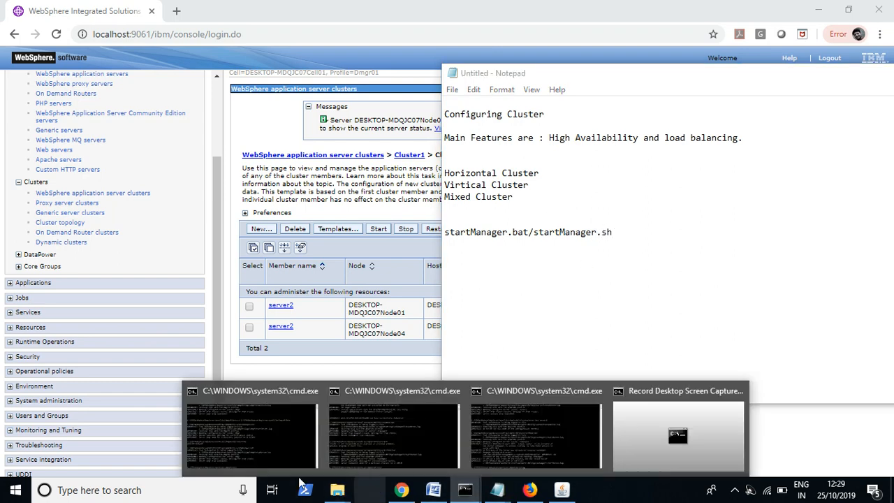
left_click(233, 425)
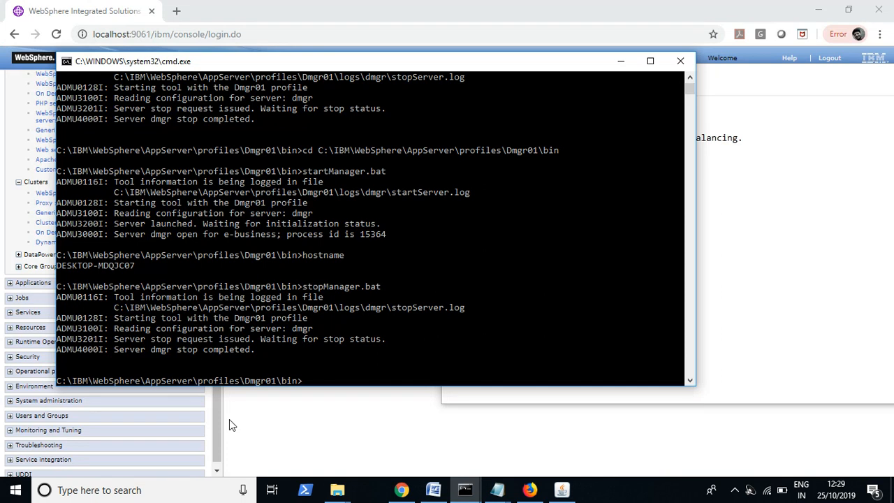
double_click(257, 381)
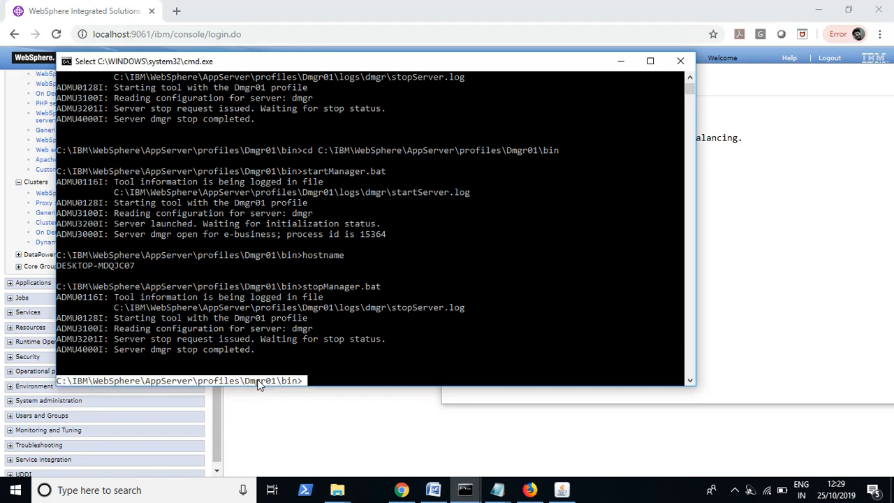
left_click(283, 381)
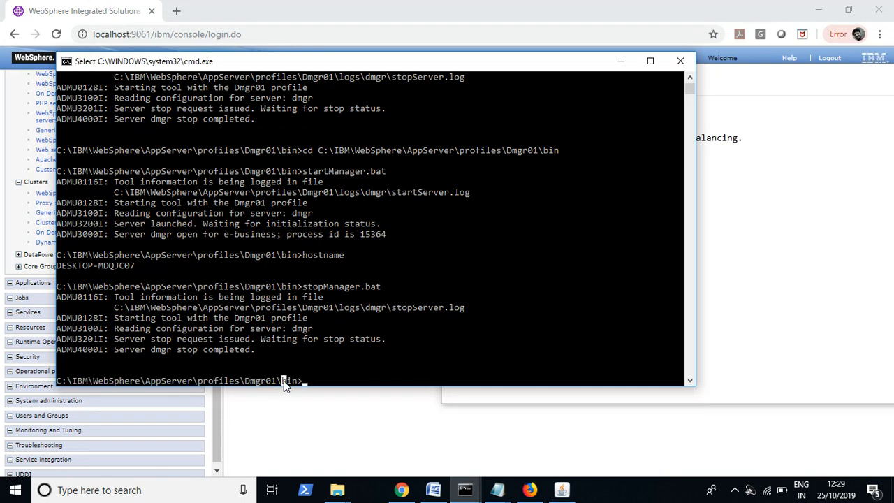
left_click_drag(306, 287, 381, 287)
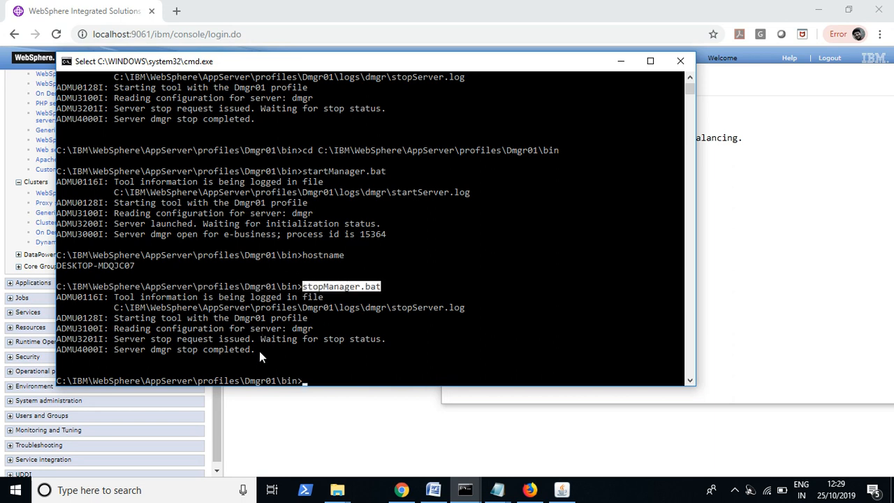
left_click_drag(259, 350, 49, 296)
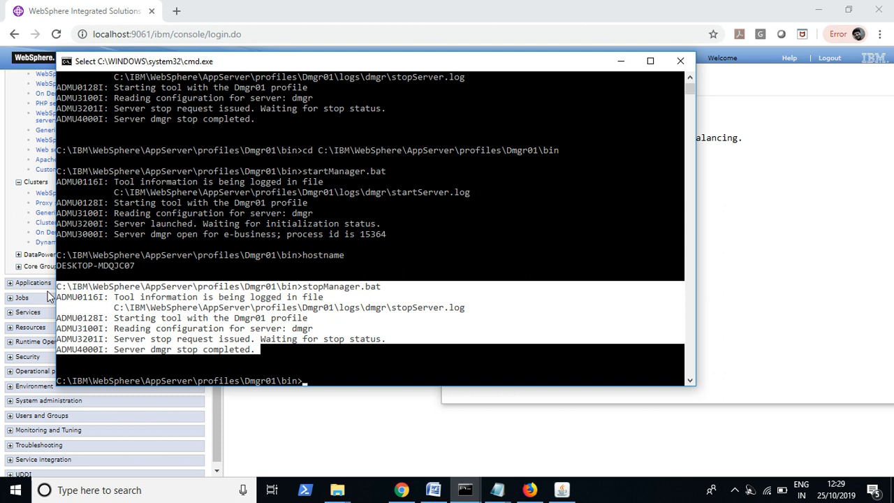
left_click(220, 306)
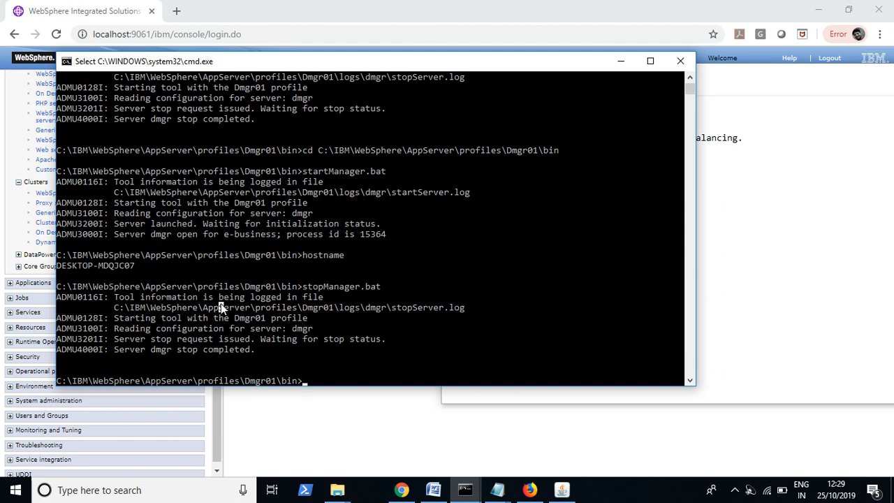
left_click(266, 340)
left_click(792, 269)
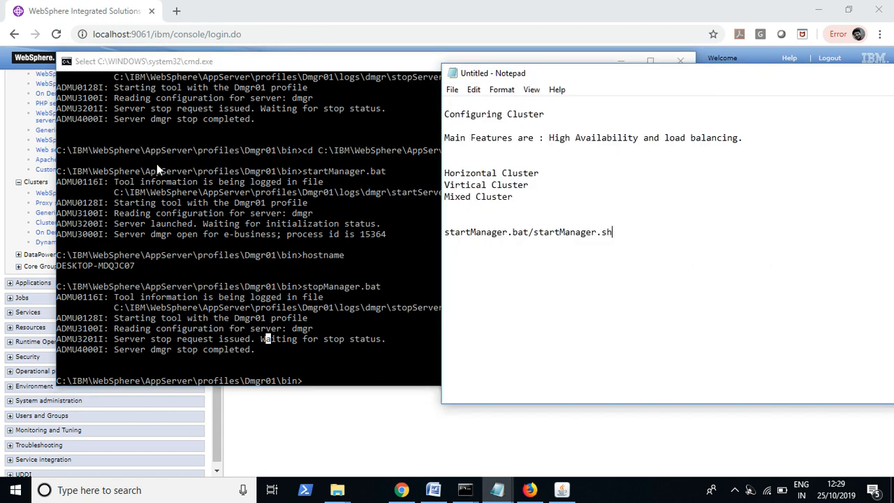
Switch to the WebSphere console in Chrome and open the Node agents page under System administration
left_click(65, 11)
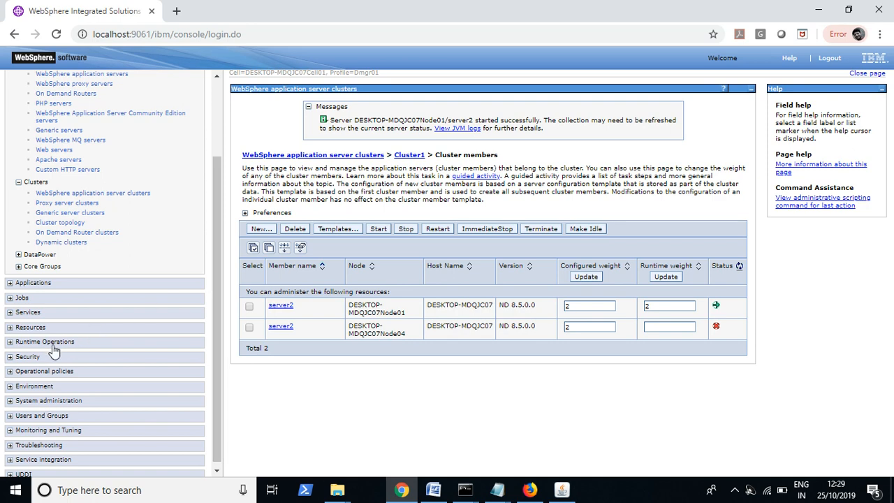
scroll(217, 227, "down", 1)
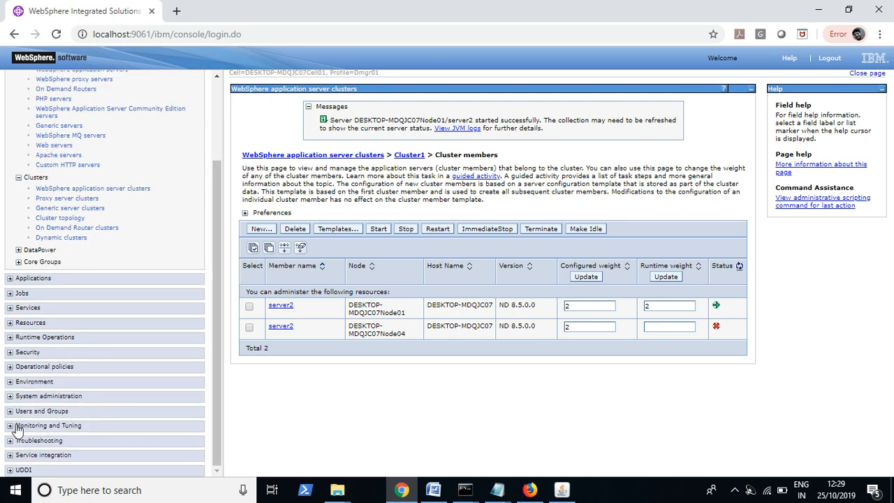
left_click(10, 396)
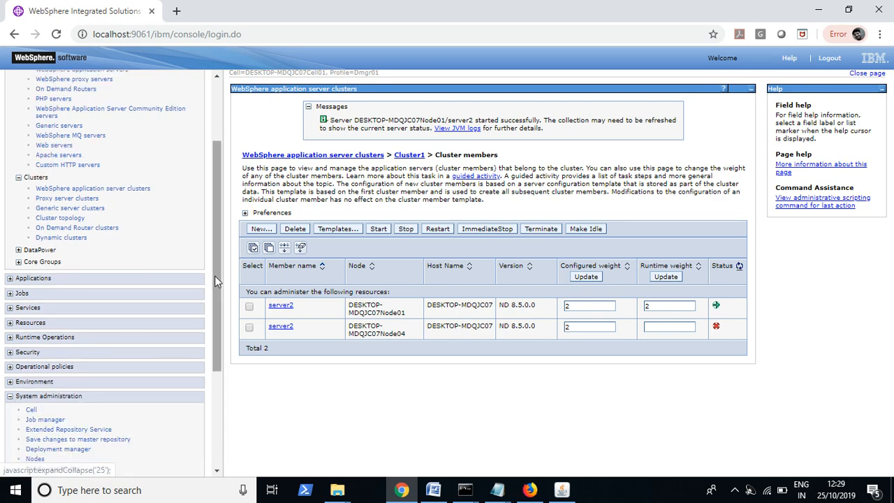
scroll(206, 391, "down", 5)
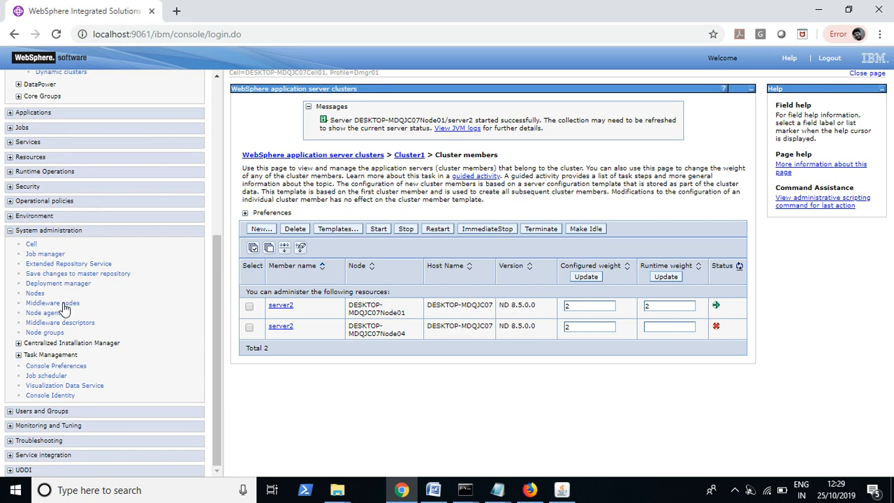
left_click(46, 313)
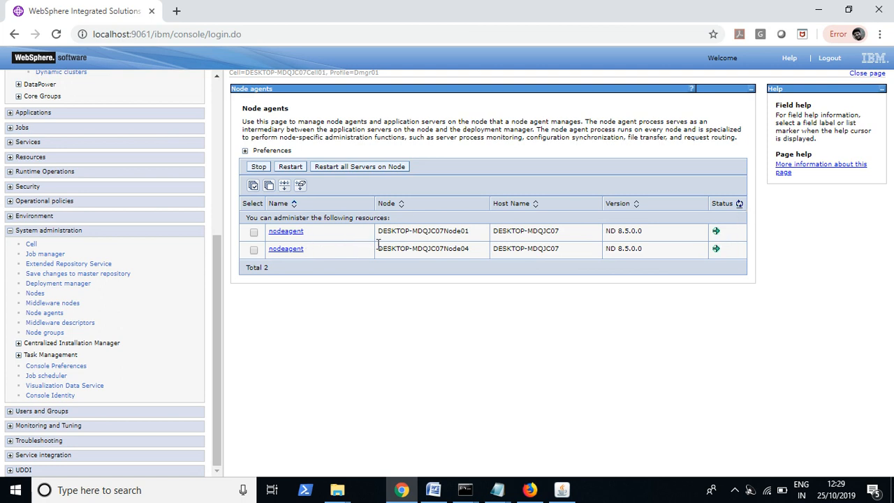
In the Notepad cluster note, add the line "startNode.bat or stopNode.bat" and shorten the line above it to "startManager.bat"
mouse_move(459, 492)
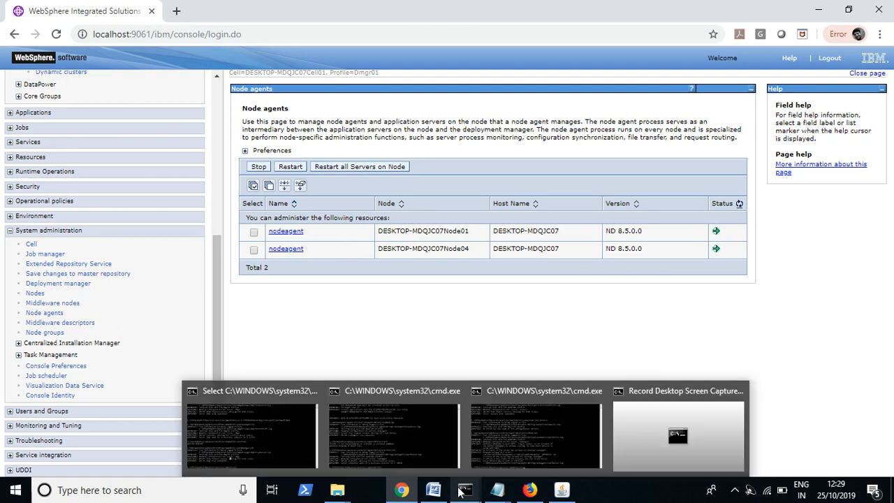
mouse_move(497, 491)
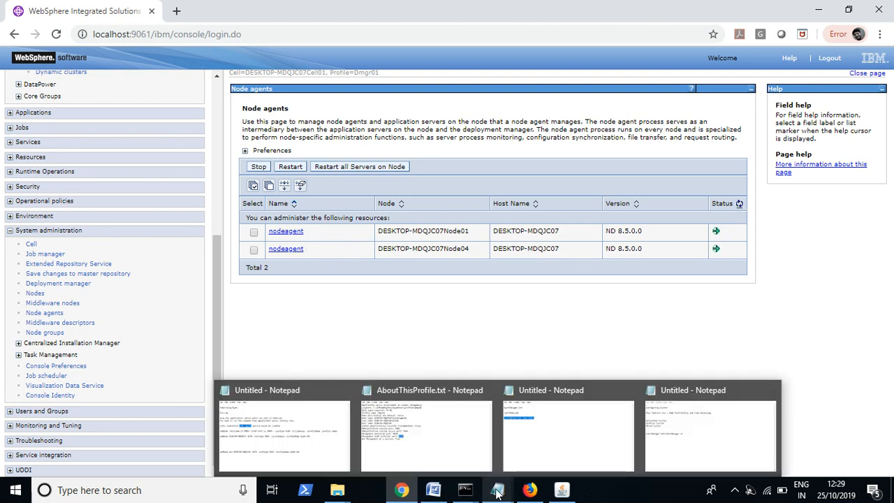
left_click(688, 450)
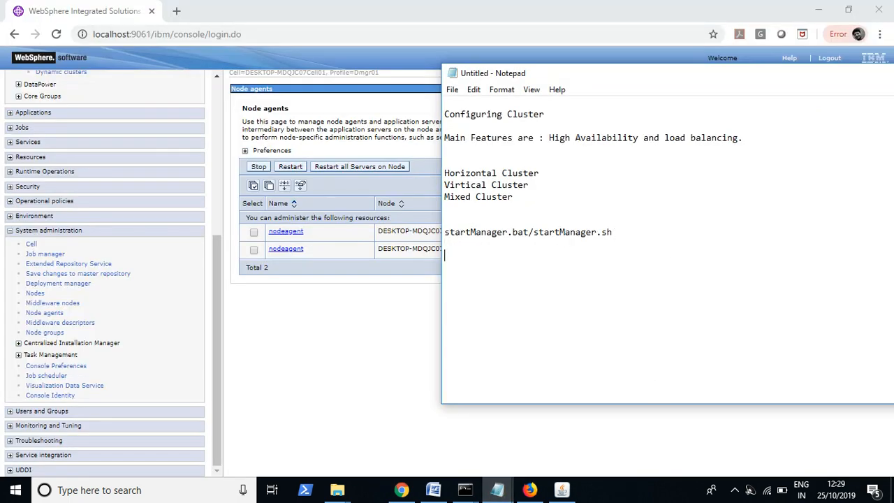
type("startNode.bat or stopNode")
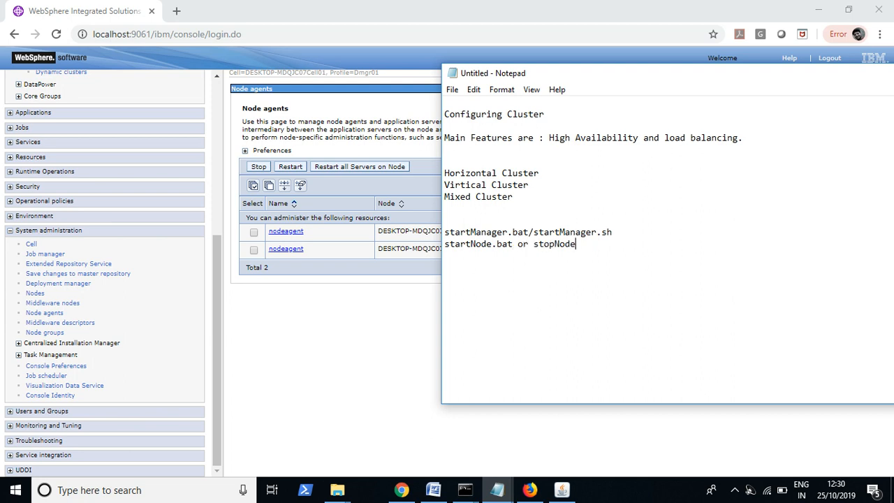
type(".bat")
left_click_drag(620, 233, 528, 235)
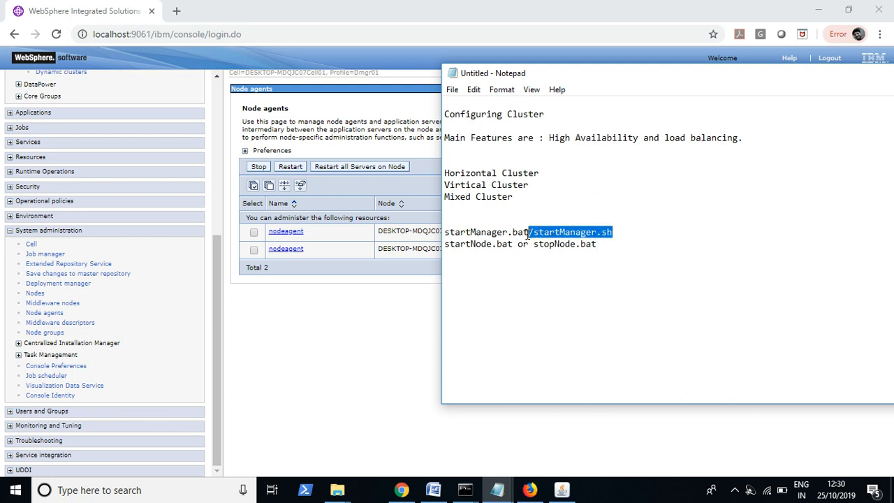
key("Delete")
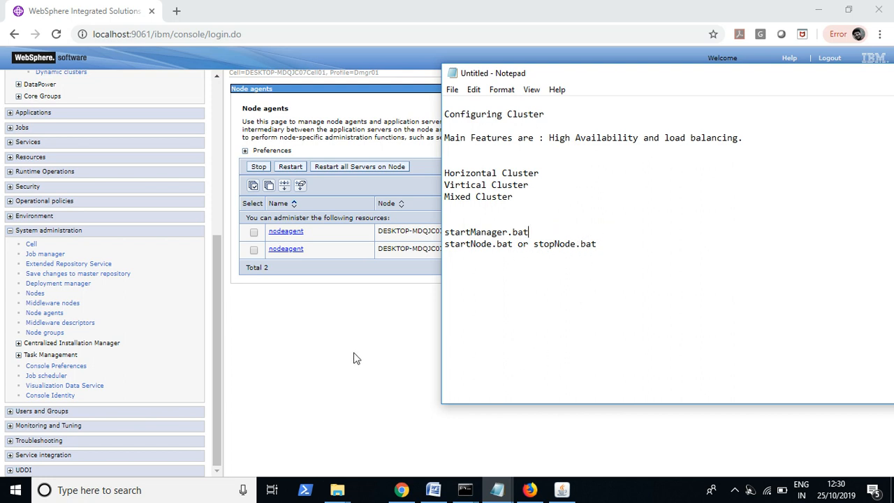
Check the node agents list in the console, return to the cluster note and review the manager and node command lines
left_click(376, 360)
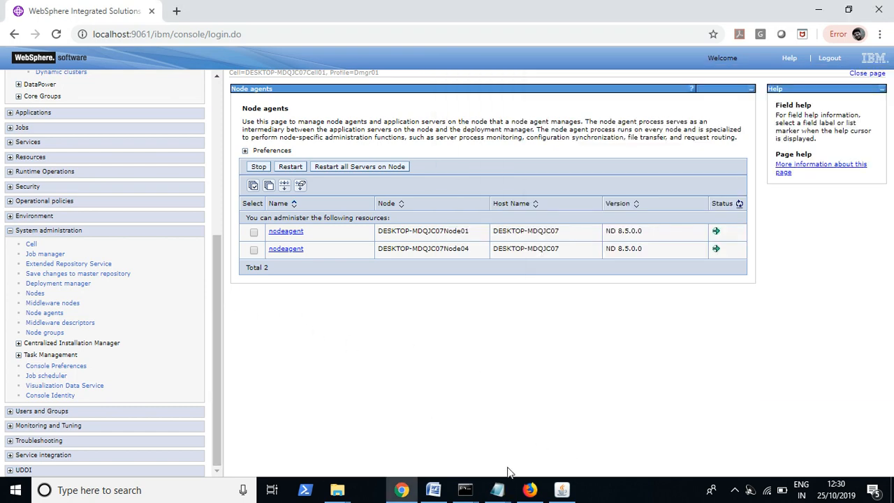
left_click(500, 489)
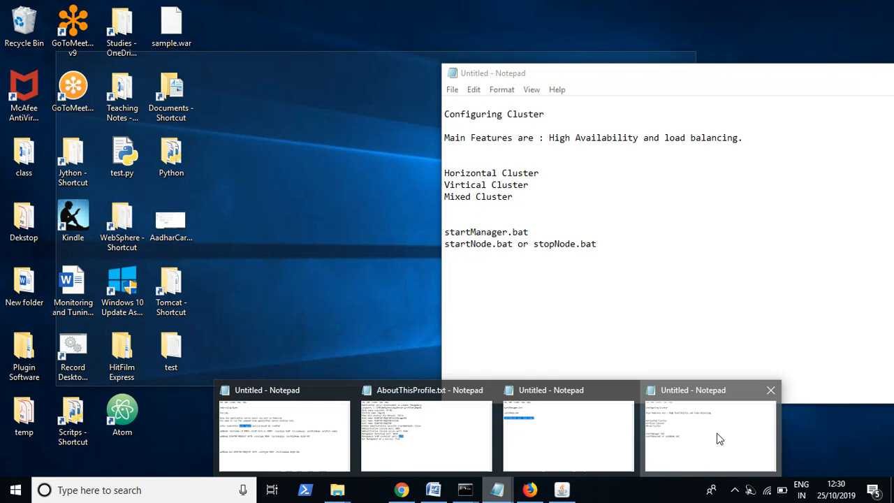
left_click(715, 435)
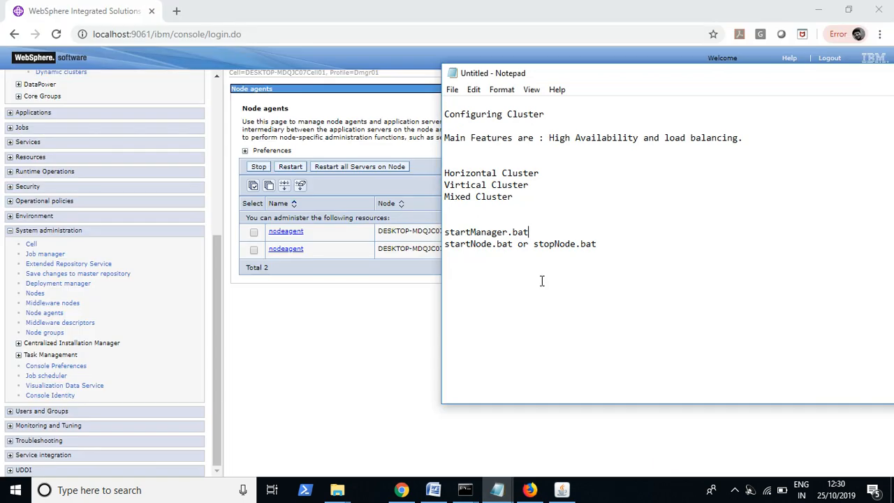
left_click_drag(528, 231, 425, 236)
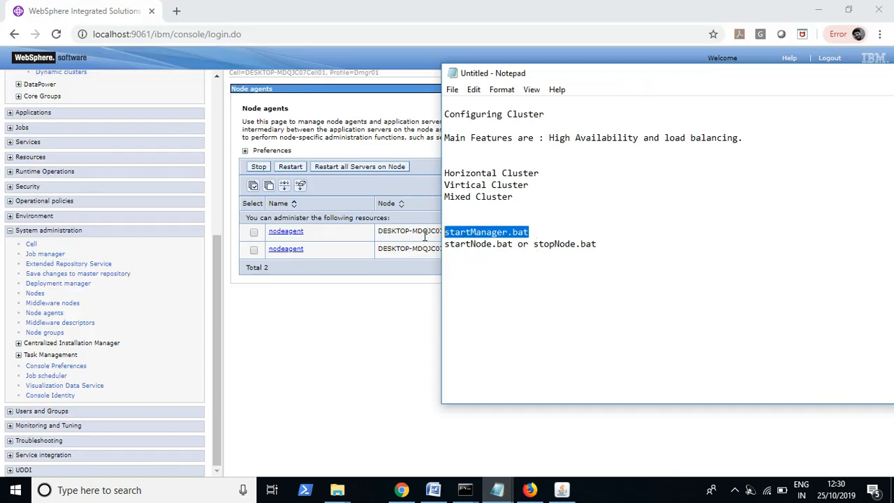
left_click_drag(601, 244, 443, 247)
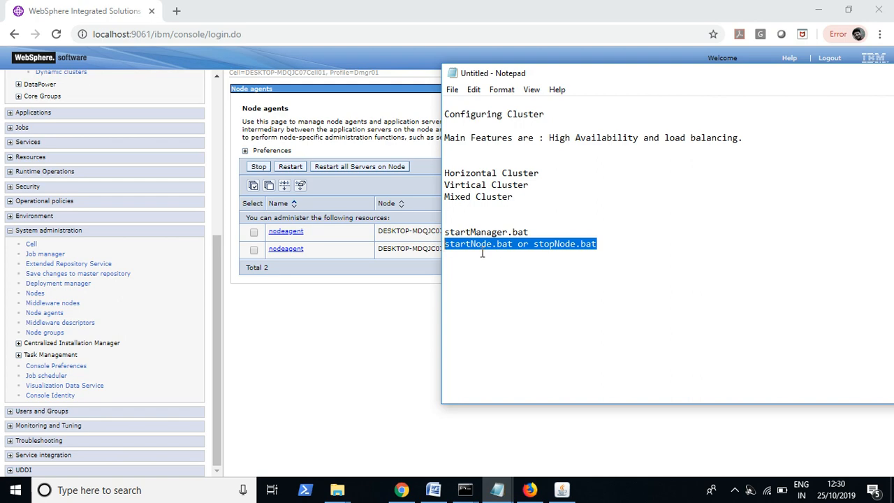
left_click(528, 246)
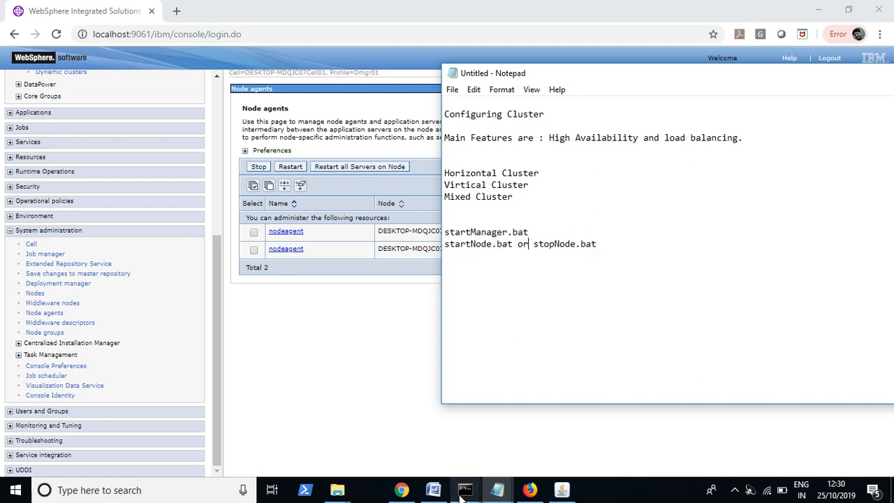
Switch to the AppSrv04 command prompt, bring up fresh prompt lines, highlight the bin path and return to the cluster note
mouse_move(465, 489)
left_click(377, 444)
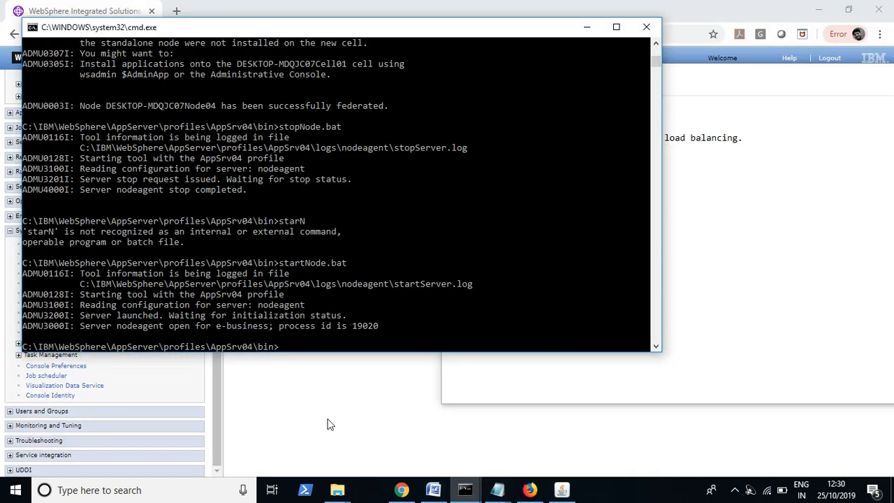
left_click_drag(274, 351, 157, 327)
key("Return")
key("Return")
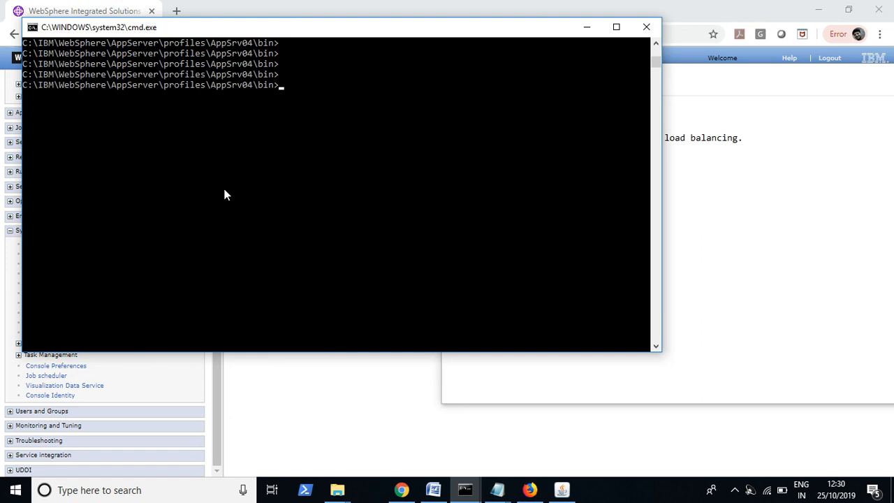
left_click_drag(274, 87, 30, 88)
left_click(722, 196)
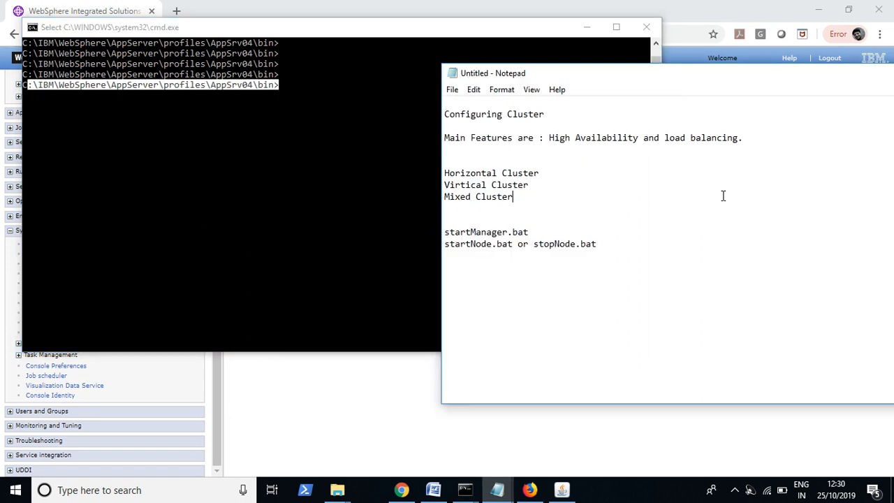
Highlight startManager.bat in the note and compare the bin paths in the Dmgr01 and AppSrv04 command prompts
left_click_drag(528, 231, 427, 229)
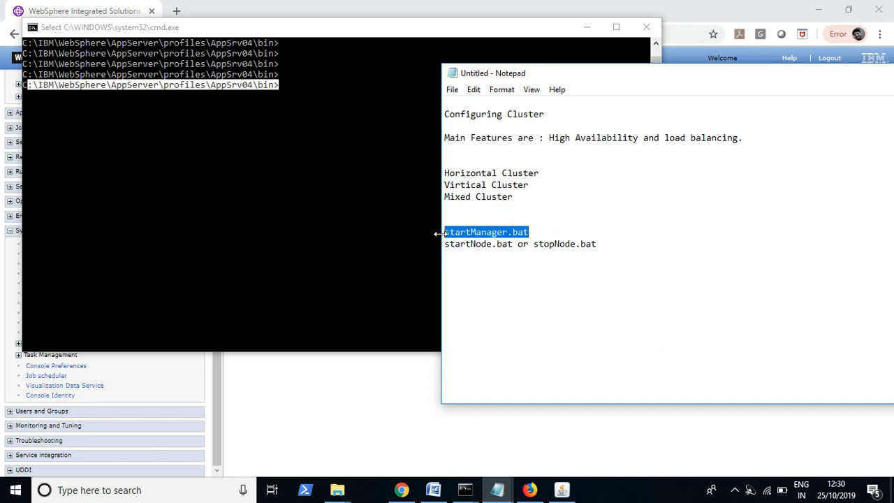
left_click(465, 490)
left_click(250, 424)
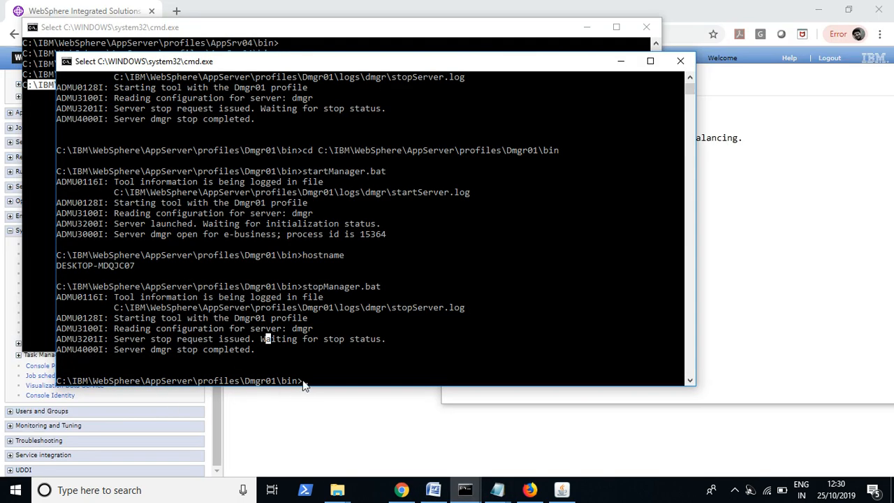
left_click_drag(307, 380, 160, 373)
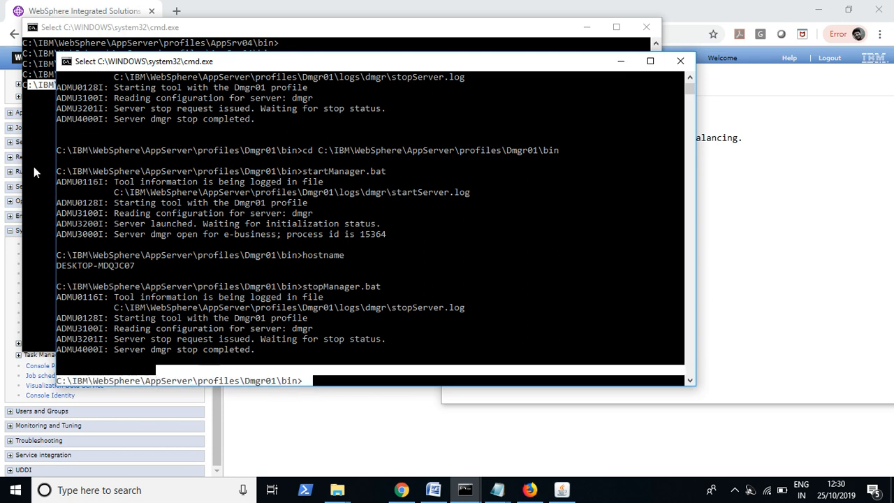
left_click(31, 154)
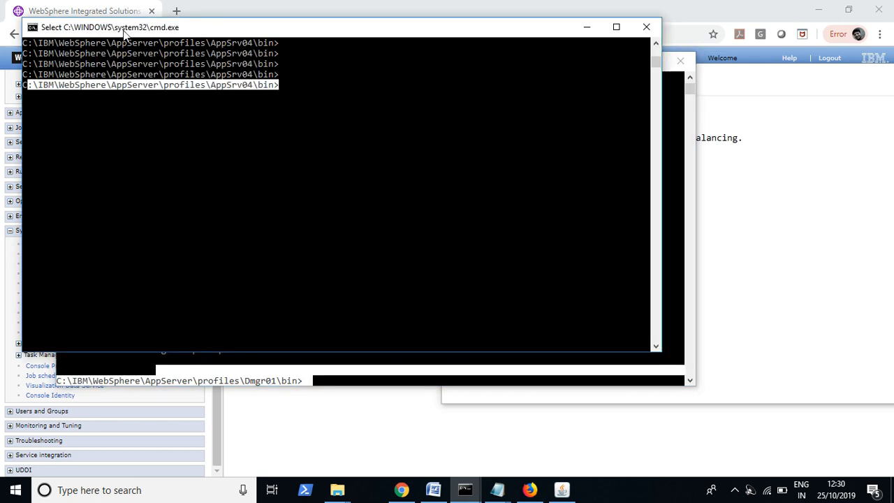
Switch back to the WebSphere console in Chrome and open the list of WebSphere application server clusters
left_click(243, 8)
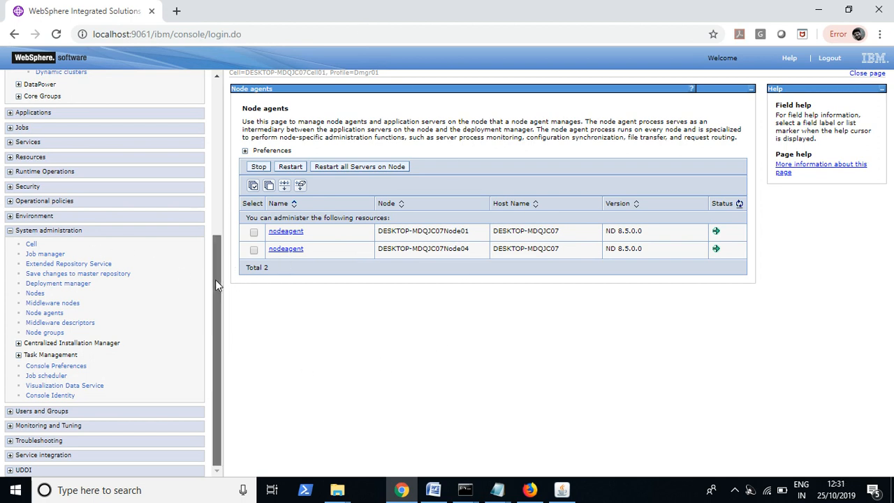
left_click_drag(215, 279, 219, 121)
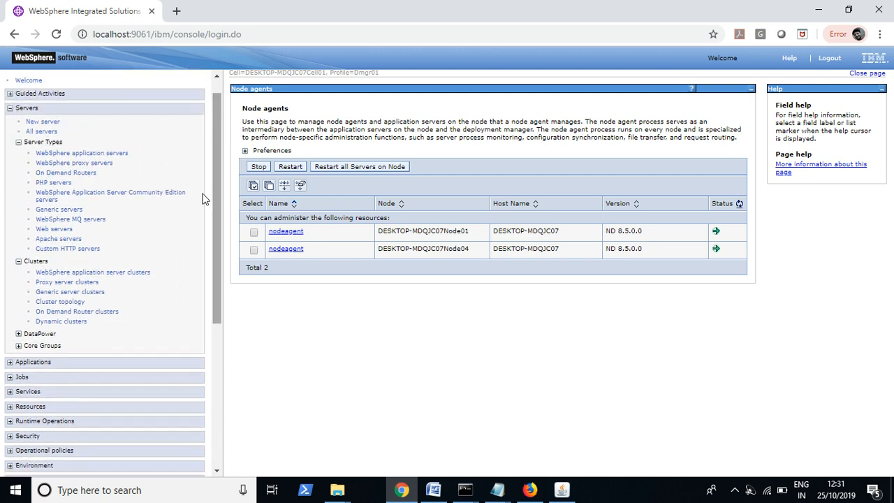
left_click(128, 273)
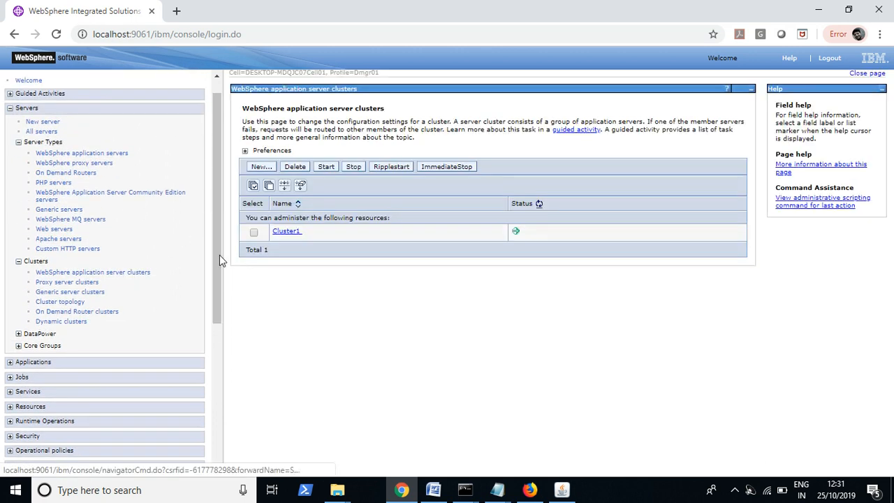
Open the cluster members list of Cluster1 and place the AppSrv04 command prompt below the member table
left_click(286, 231)
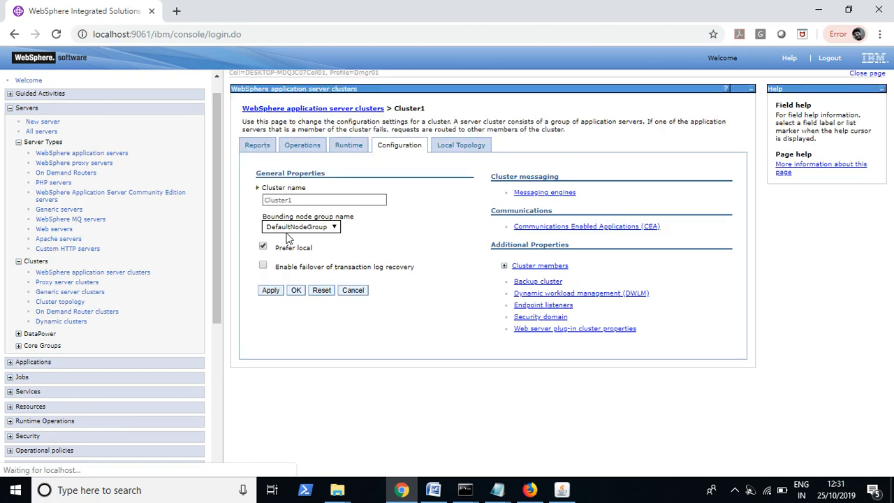
left_click(541, 266)
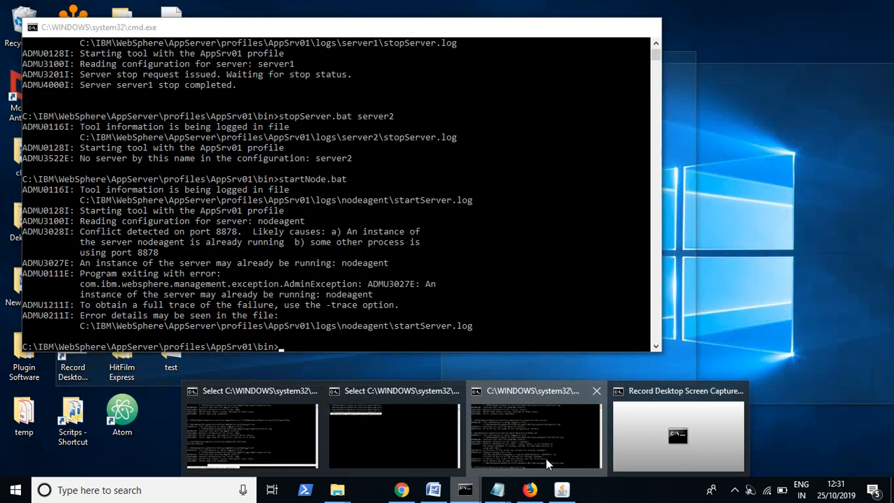
left_click(549, 464)
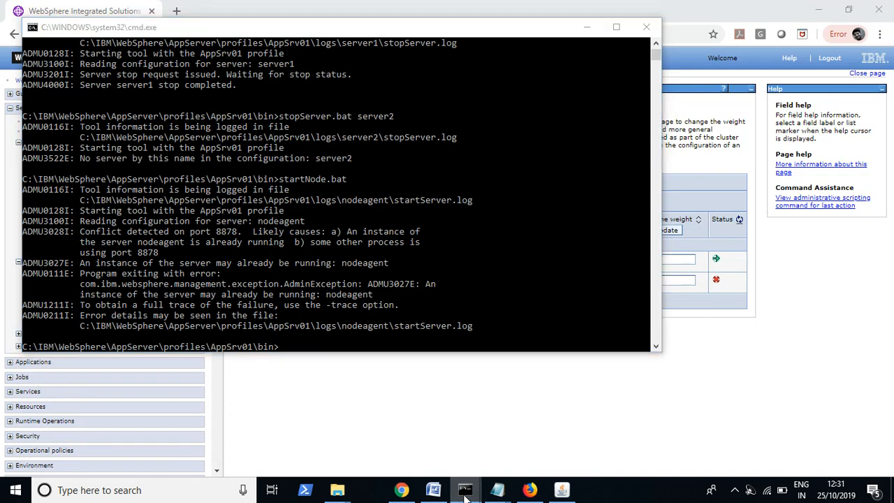
mouse_move(457, 486)
left_click(390, 433)
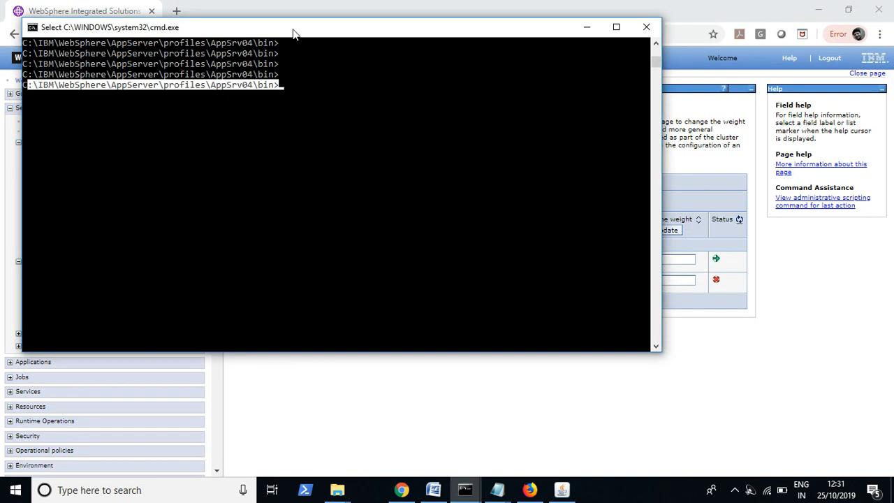
left_click_drag(310, 34, 626, 44)
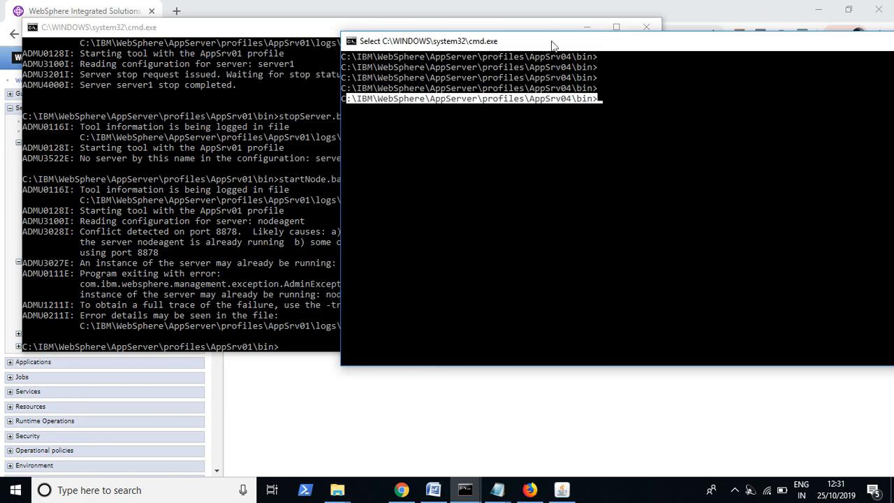
left_click(568, 10)
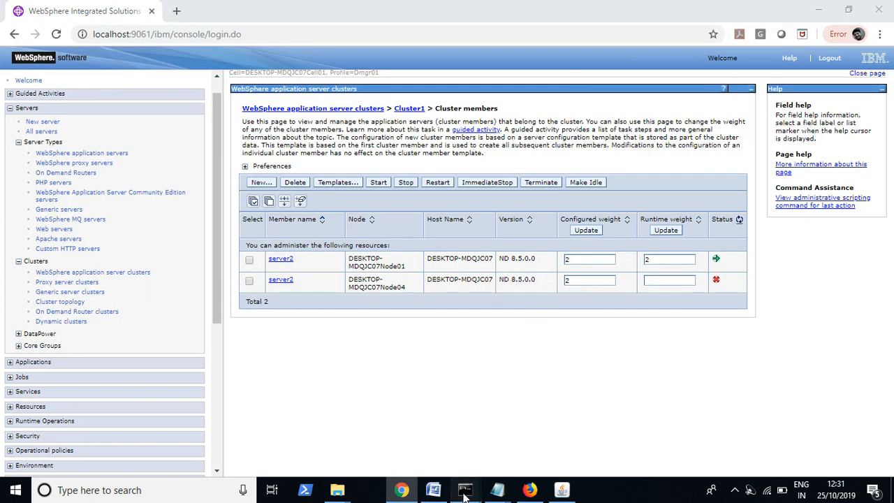
mouse_move(465, 494)
left_click(401, 439)
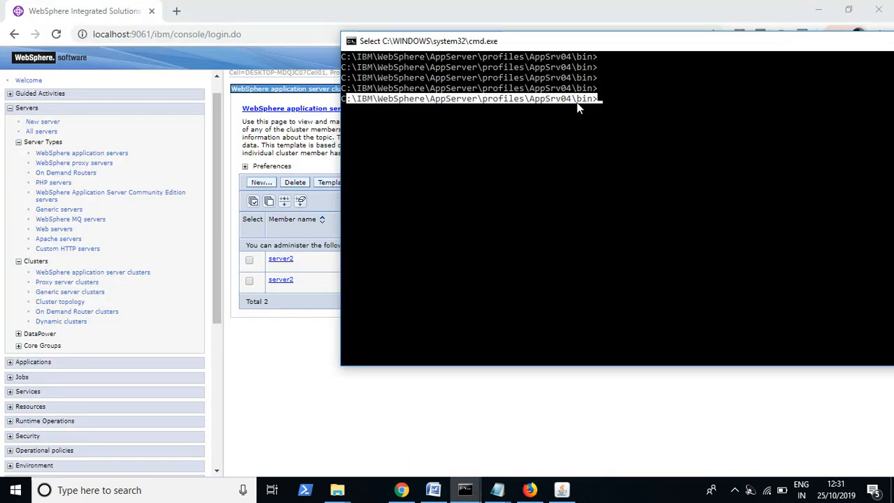
left_click_drag(594, 41, 472, 320)
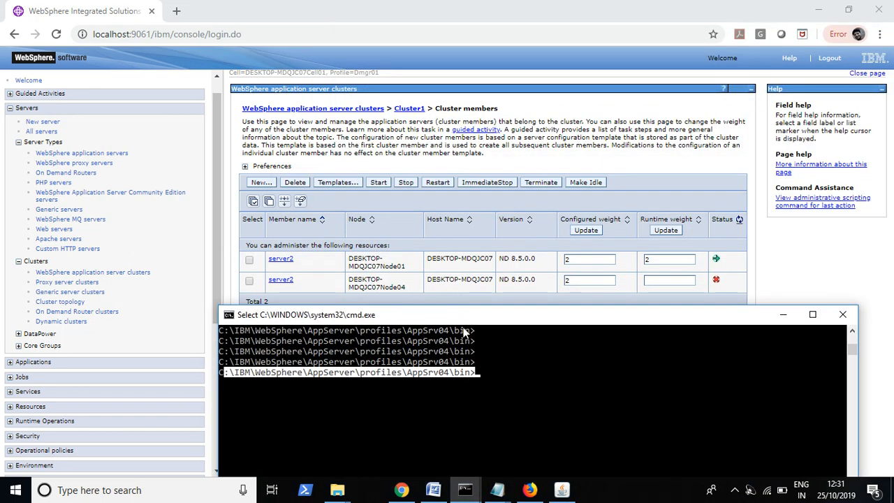
Run startServer.bat server2 from the AppSrv04 bin folder in the command prompt
left_click(481, 373)
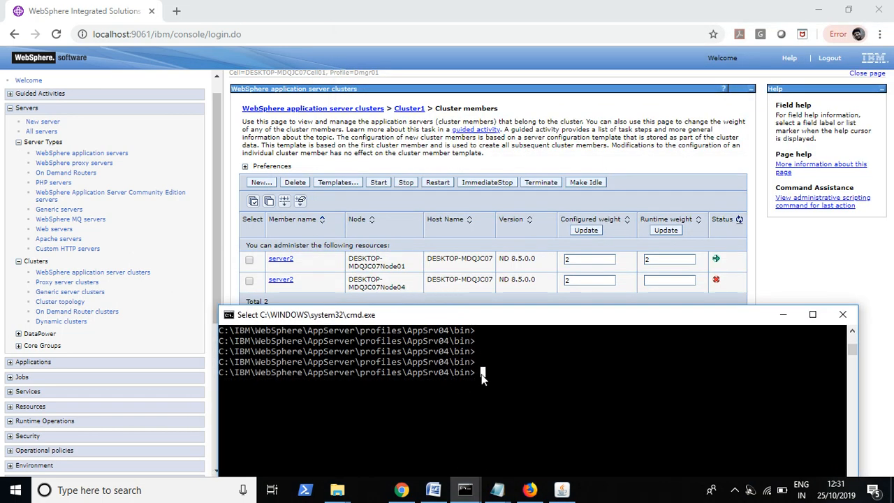
key("Return")
key("Return")
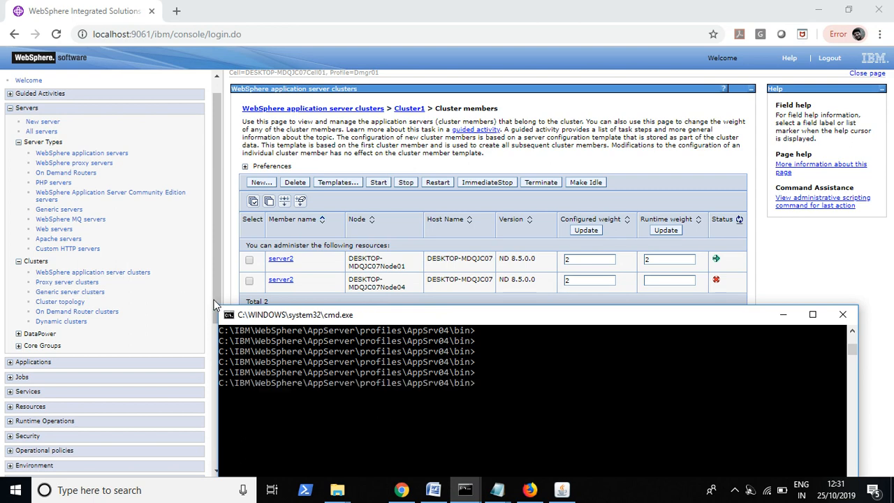
type("startS")
key("Tab")
type("server2")
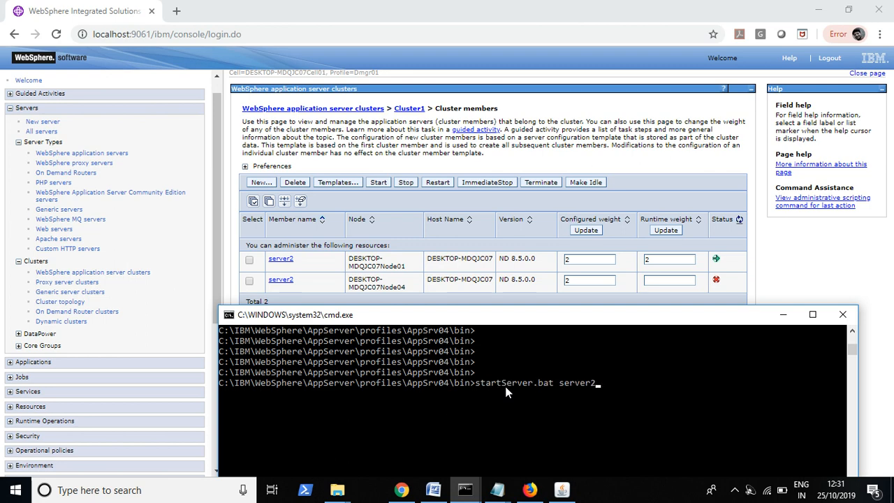
key("Return")
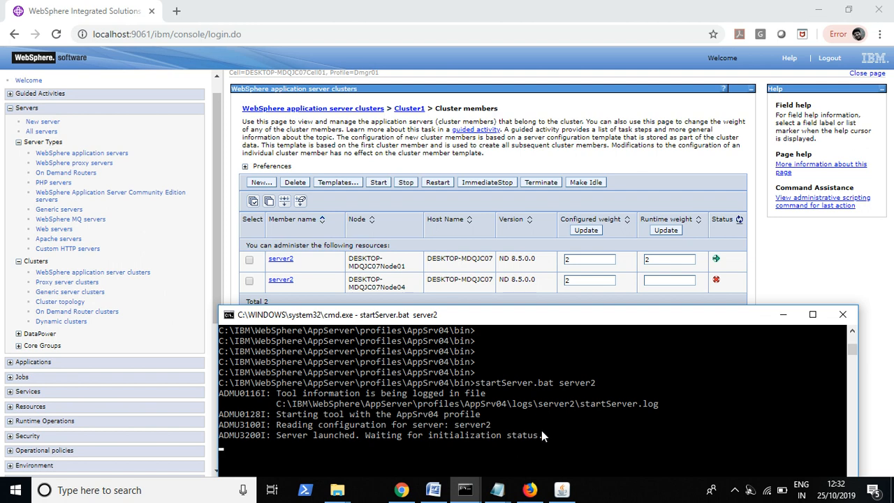
Switch to the cluster note in Notepad and highlight the line "startNode.bat or stopNode.bat"
mouse_move(498, 489)
left_click(667, 438)
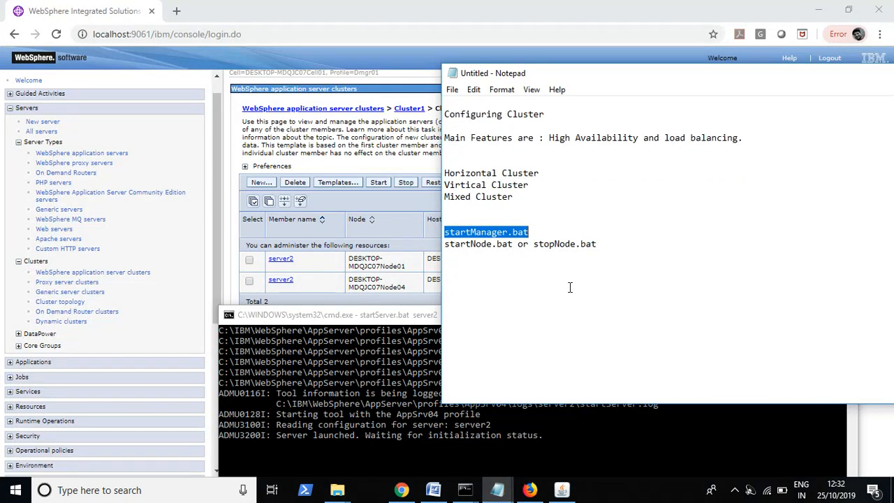
left_click_drag(598, 244, 440, 243)
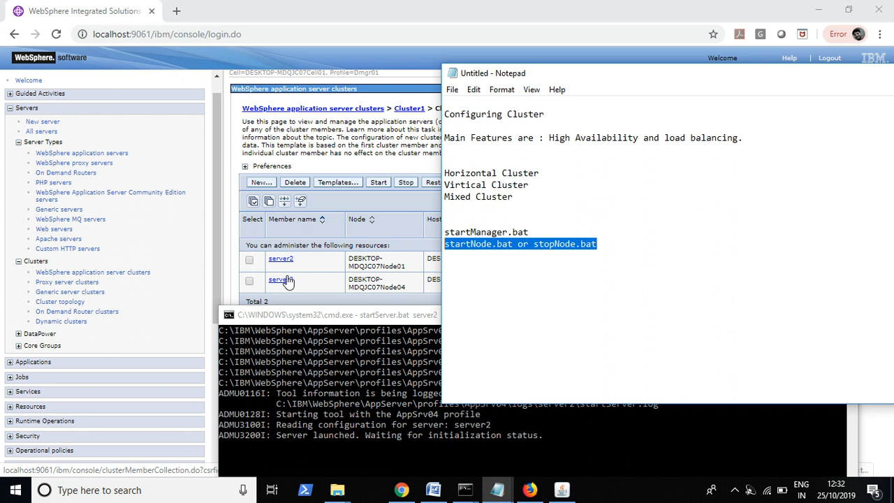
left_click(612, 259)
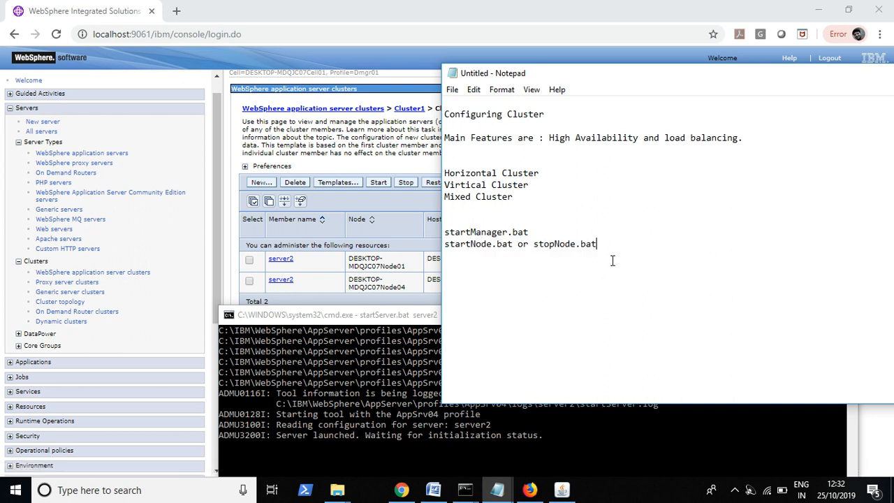
left_click_drag(599, 243, 441, 243)
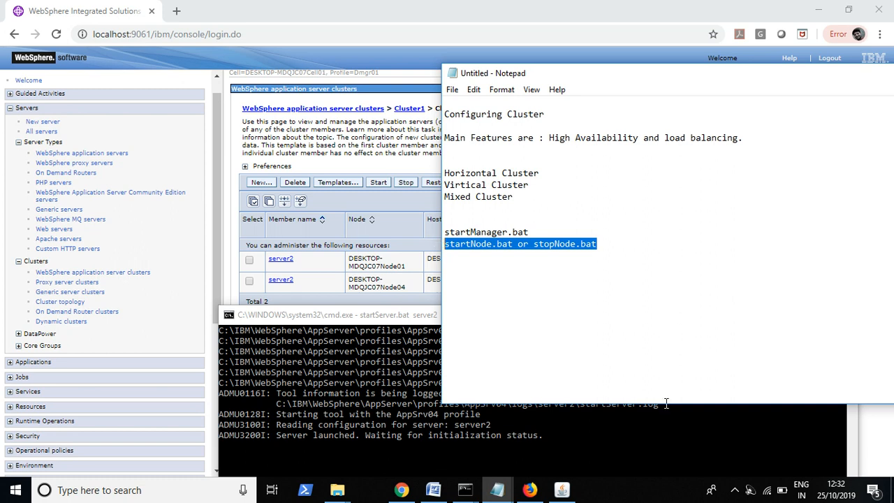
Review the cluster member statuses in the console and the AppSrv01 command prompt, and minimize that prompt
left_click(403, 395)
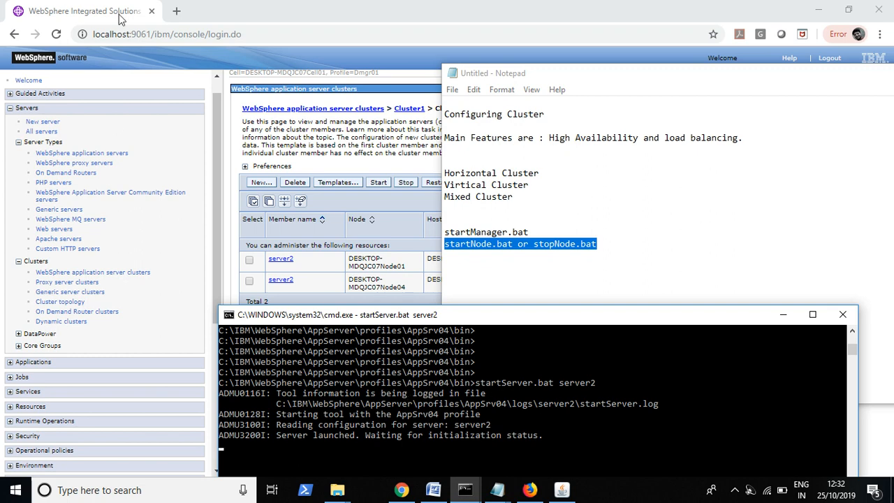
left_click(98, 12)
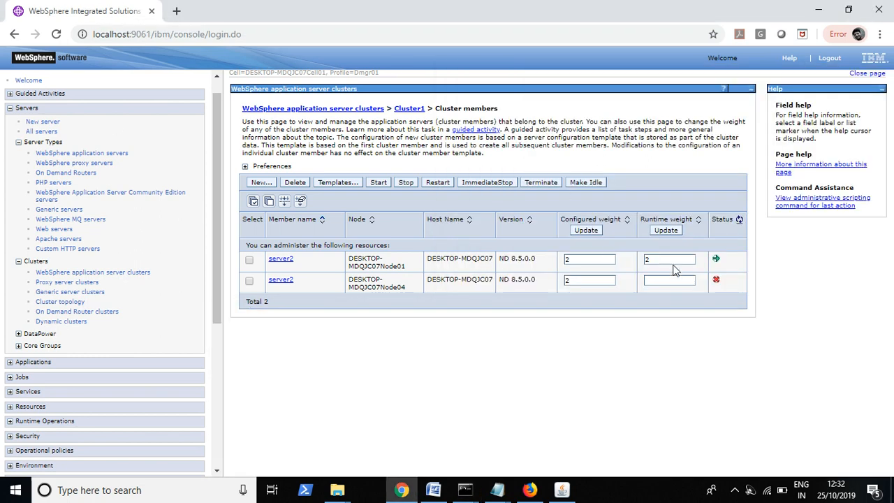
left_click(467, 493)
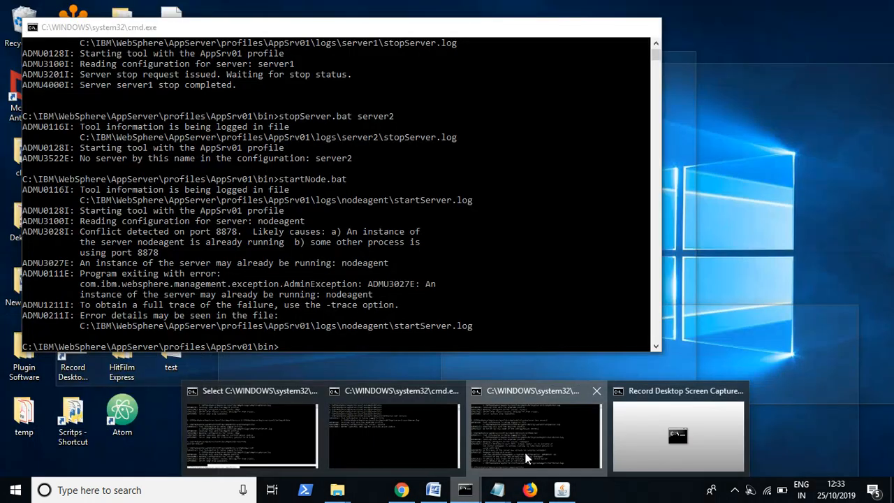
left_click(523, 437)
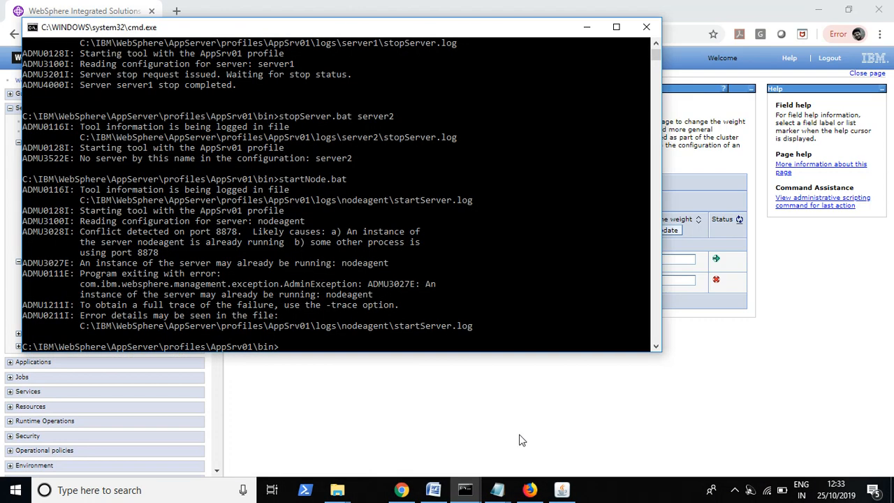
left_click(583, 29)
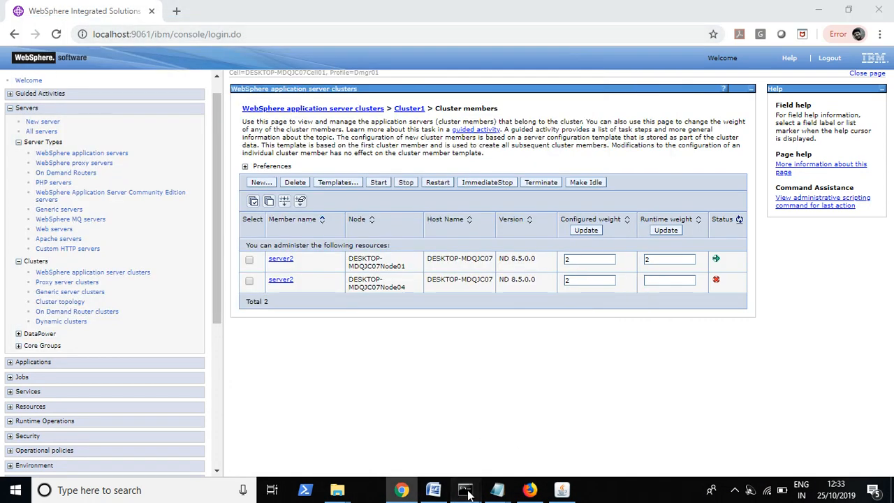
Bring up the AppSrv04 command prompt and highlight the startServer.bat server2 command and the WebSphere install path before it
left_click(465, 490)
left_click(379, 412)
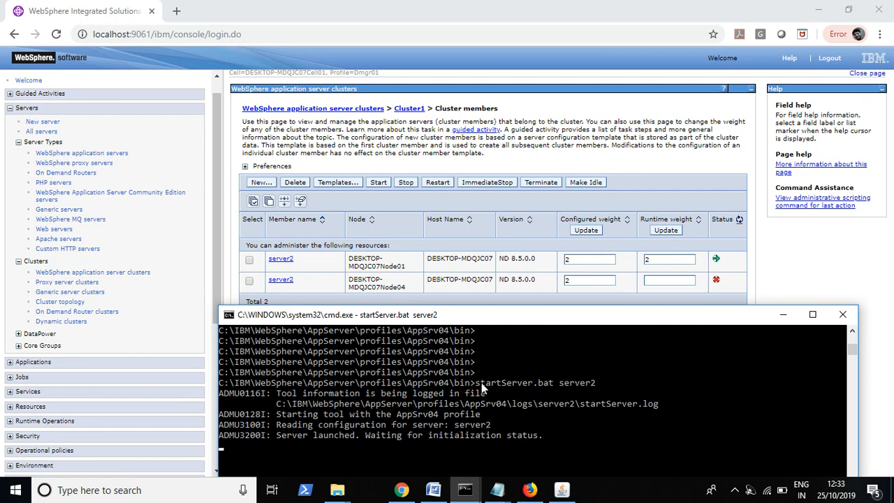
left_click_drag(477, 383, 592, 381)
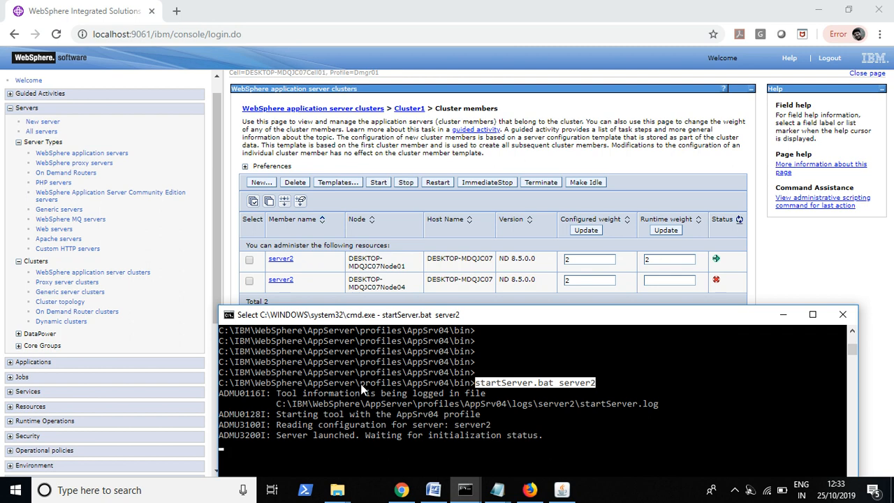
left_click_drag(360, 383, 224, 384)
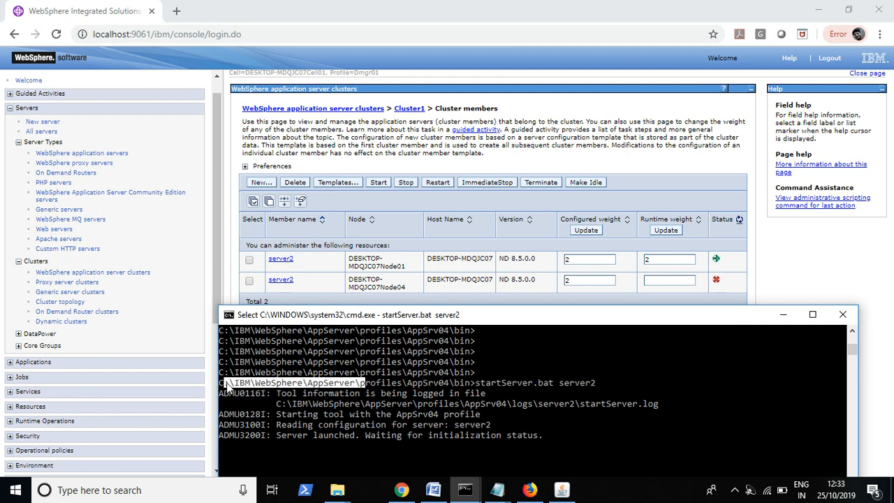
Return to the cluster note in Notepad and add the line "startServer.bat server2" under the node commands
left_click(502, 490)
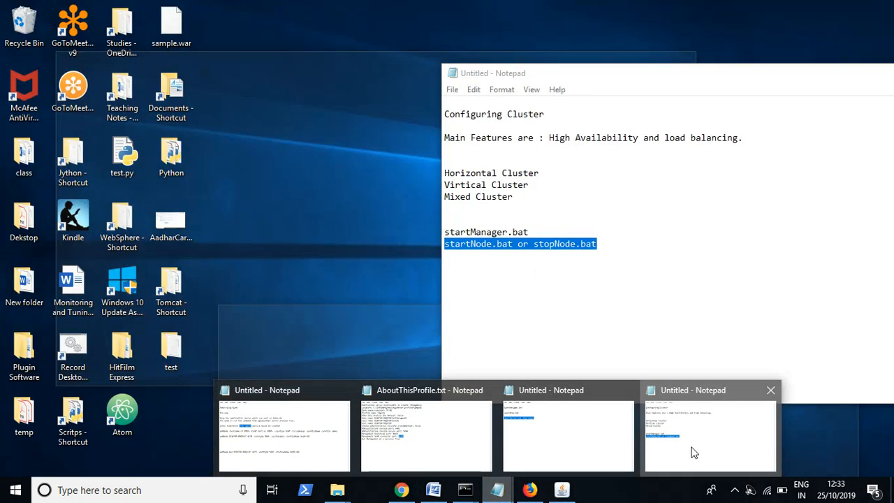
left_click(690, 448)
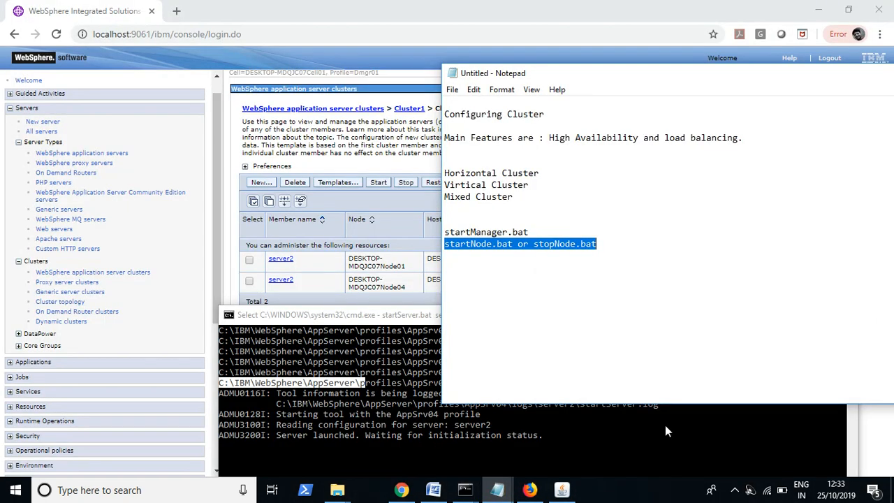
left_click(598, 244)
key("Return")
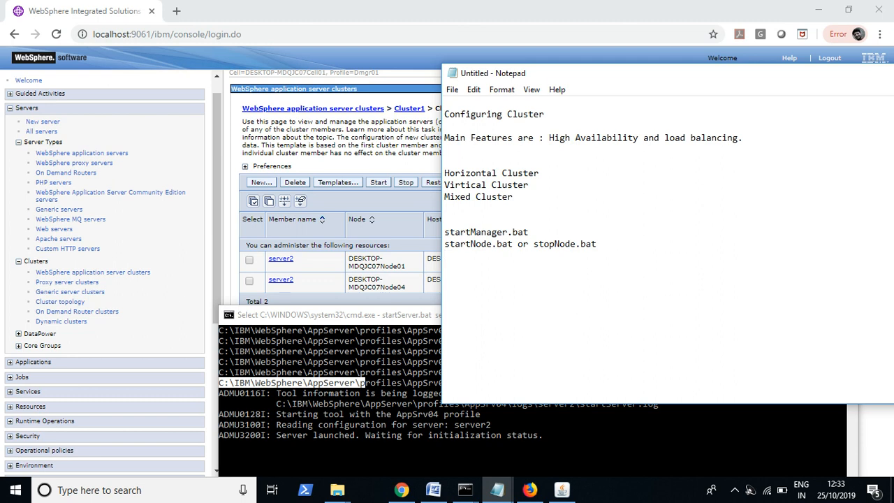
type("startServer.bat server2")
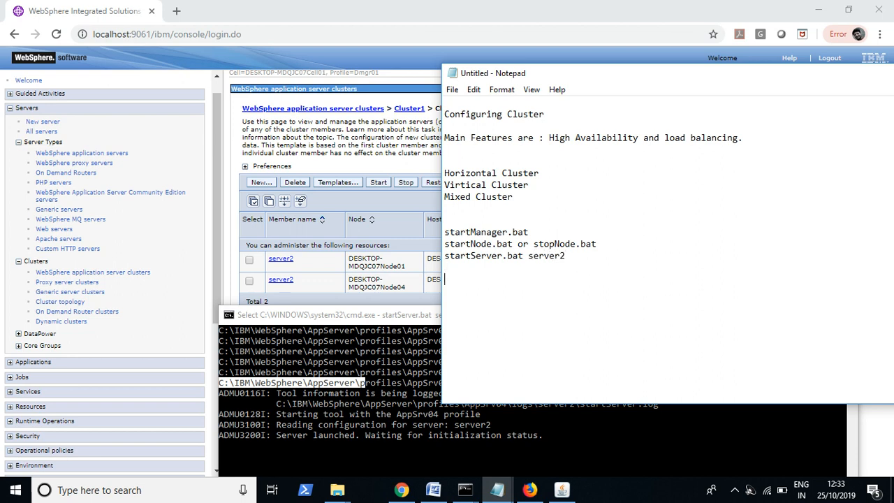
Add a "WAS ROOT" heading with "startServer.bat -profileName AppSrv04 server2" below it, and highlight the profile option
key("Return")
type("WAS")
type(" ROOT  ")
type("startServe")
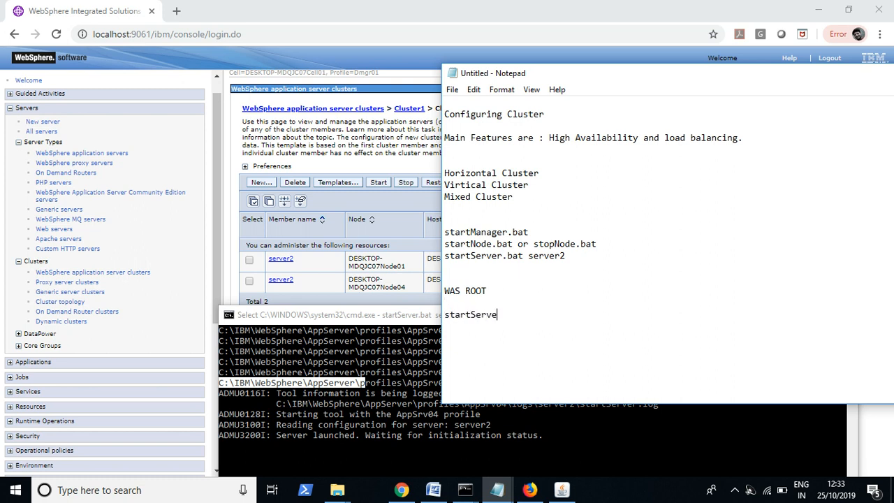
type("r.bat -profileName ")
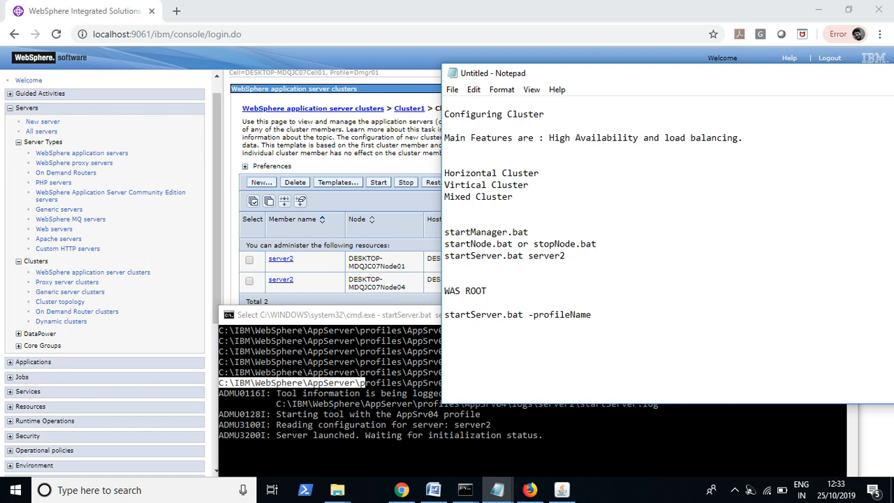
type("AppSrv04 server2")
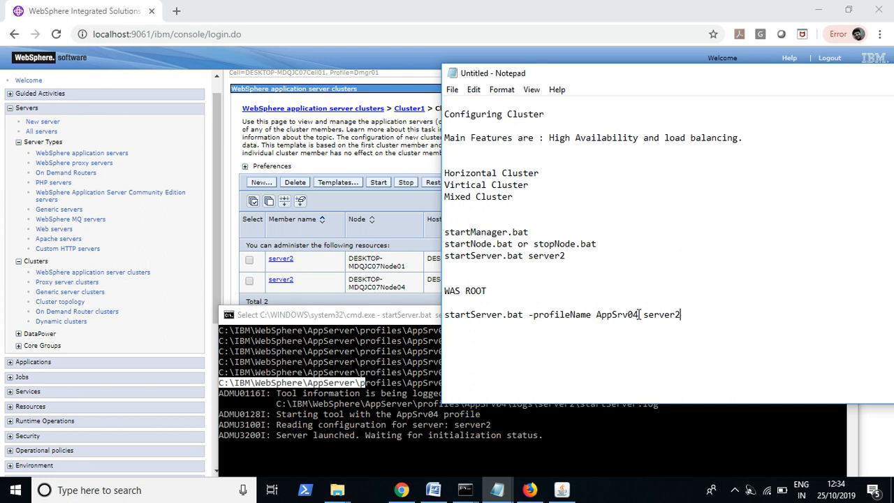
left_click_drag(639, 315, 530, 320)
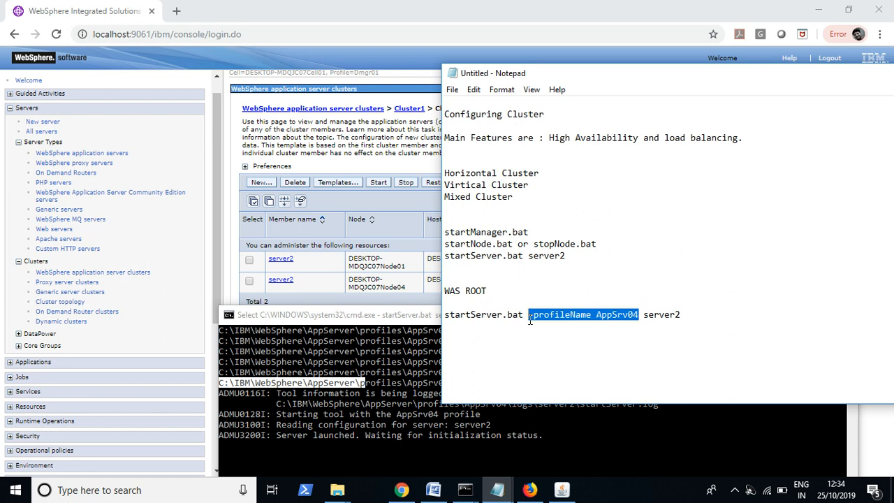
Check the server start in the AppSrv04 prompt, switch back to the WebSphere console and refresh the cluster members' status
left_click(389, 356)
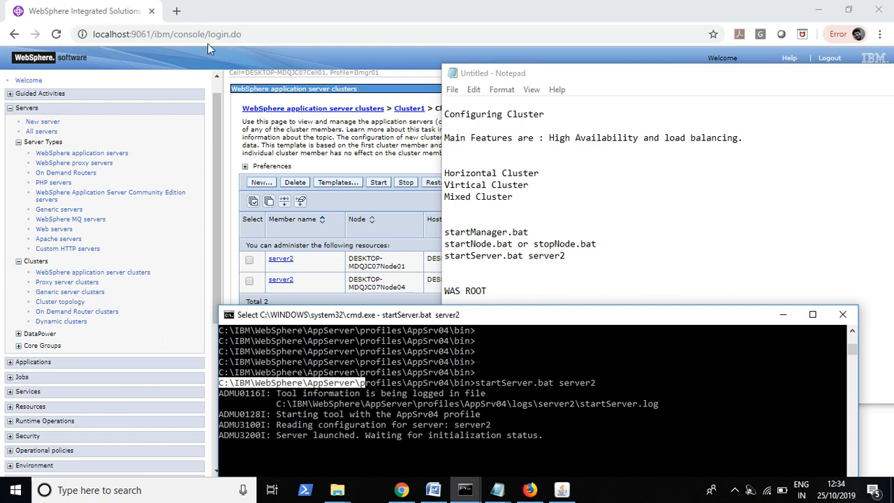
left_click(115, 8)
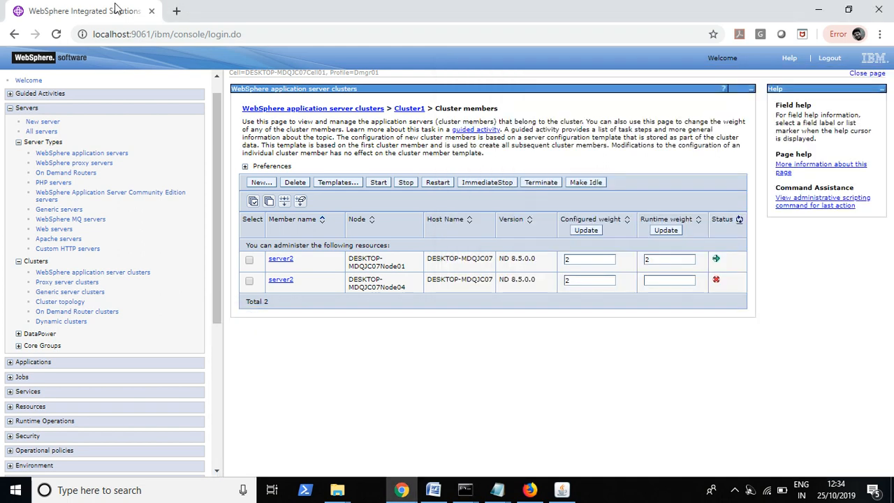
left_click(740, 221)
left_click(740, 221)
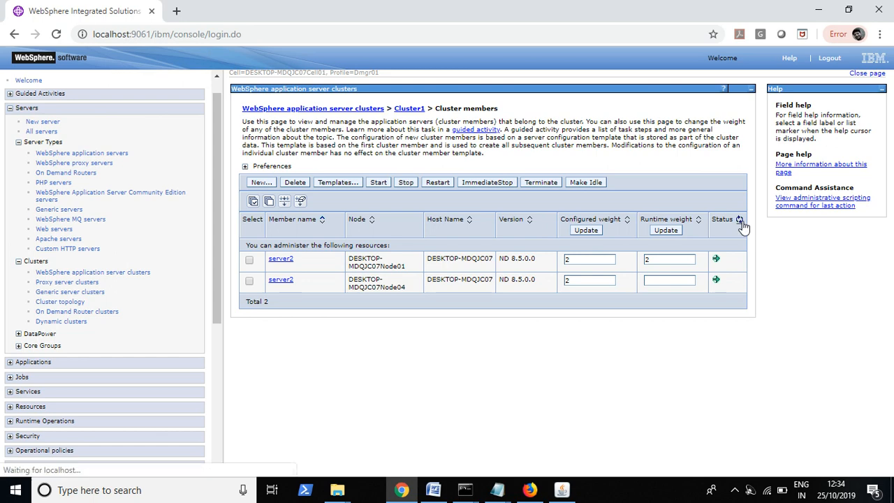
Bring up the AppSrv04 command prompt, check the server2 start result and highlight its status line and the startServer.bat server2 command
left_click(464, 492)
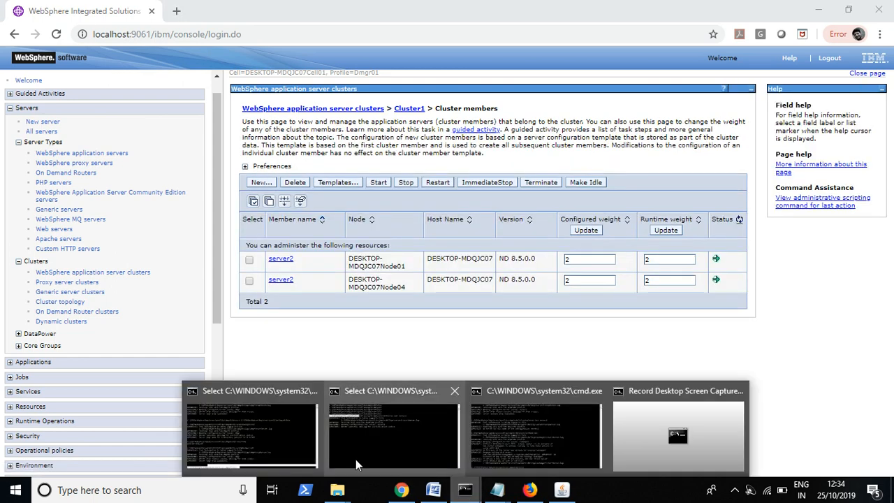
left_click(388, 433)
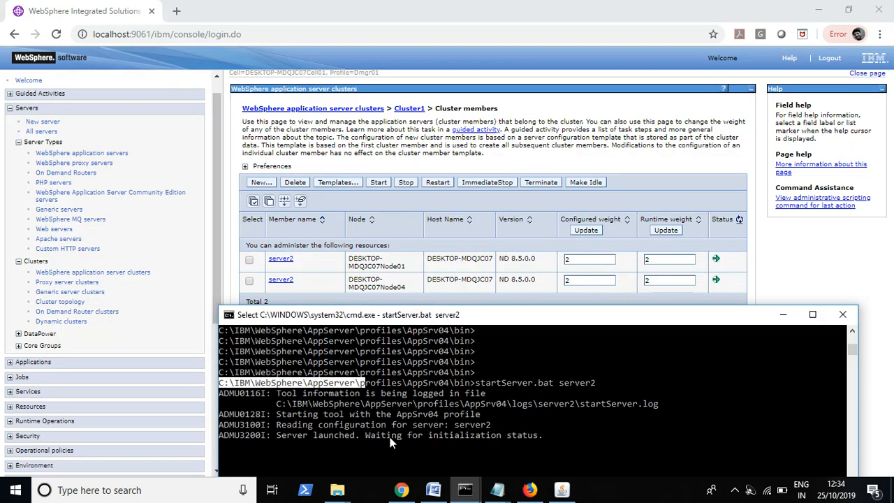
key("Return")
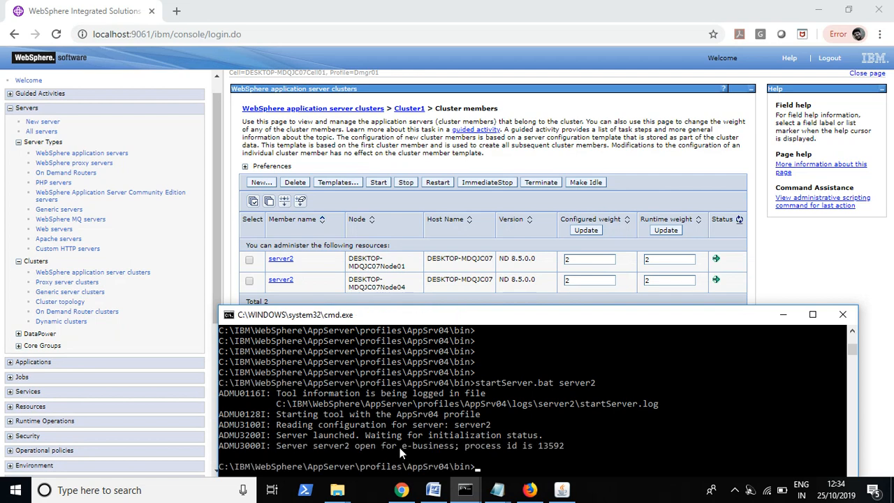
left_click(283, 450)
left_click_drag(283, 450, 567, 452)
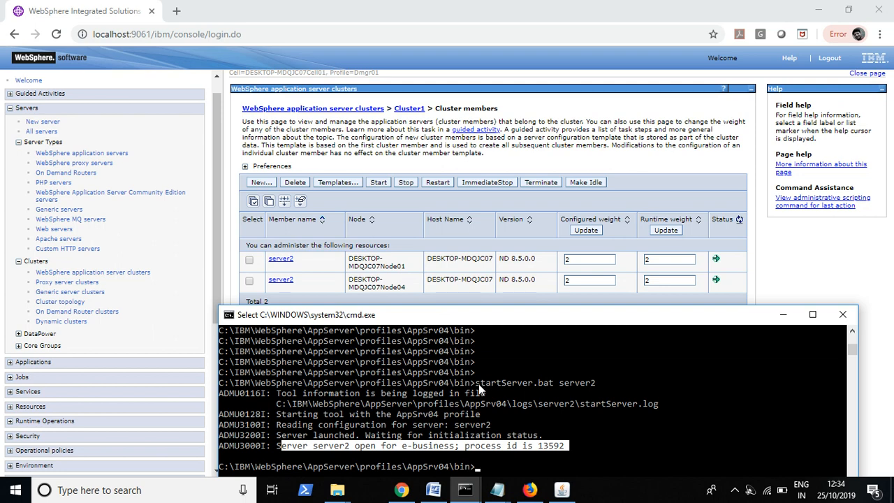
left_click_drag(478, 383, 594, 384)
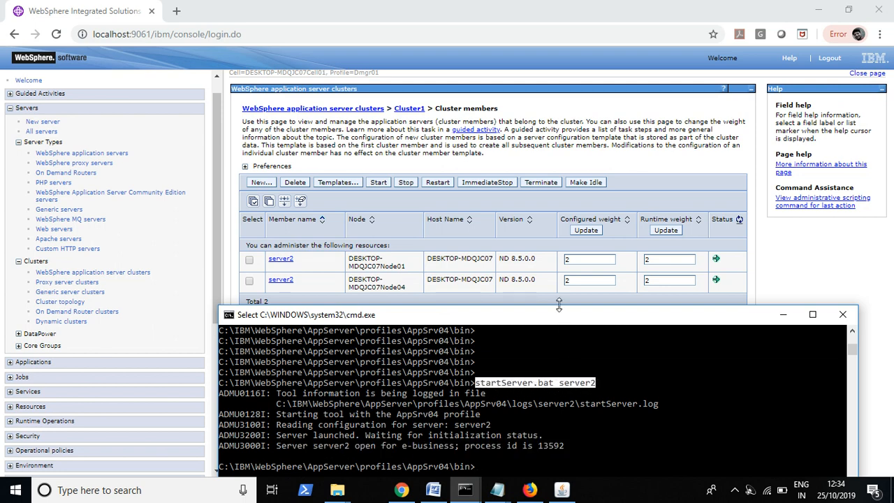
left_click_drag(561, 321, 527, 198)
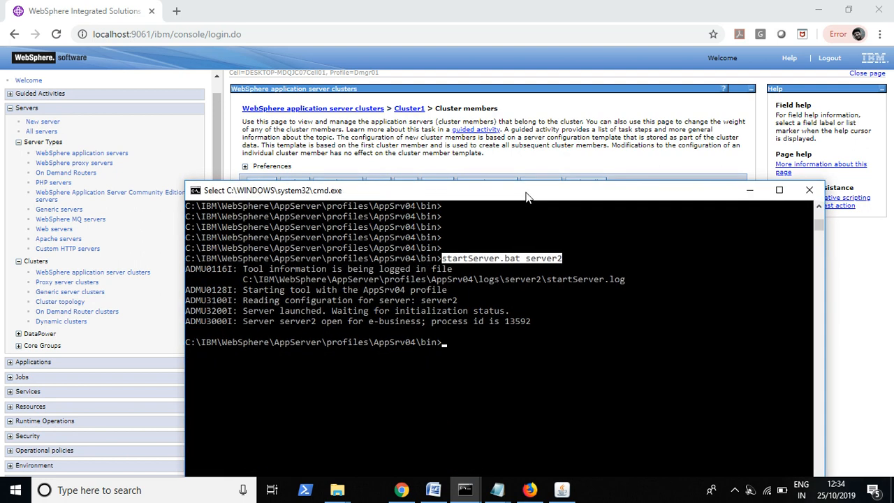
Change the AppSrv04 prompt's directory to the WebSphere root bin folder with "cd ../../.." and "cd bin"
left_click(521, 351)
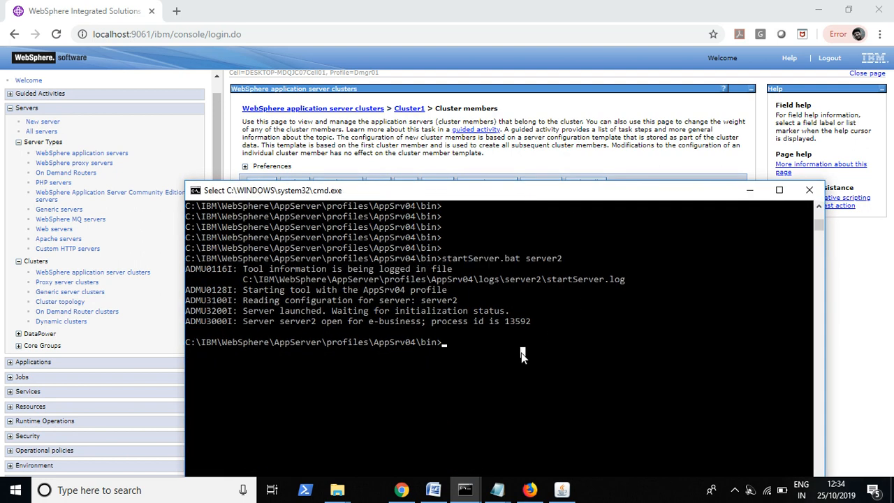
type("cd ../..")
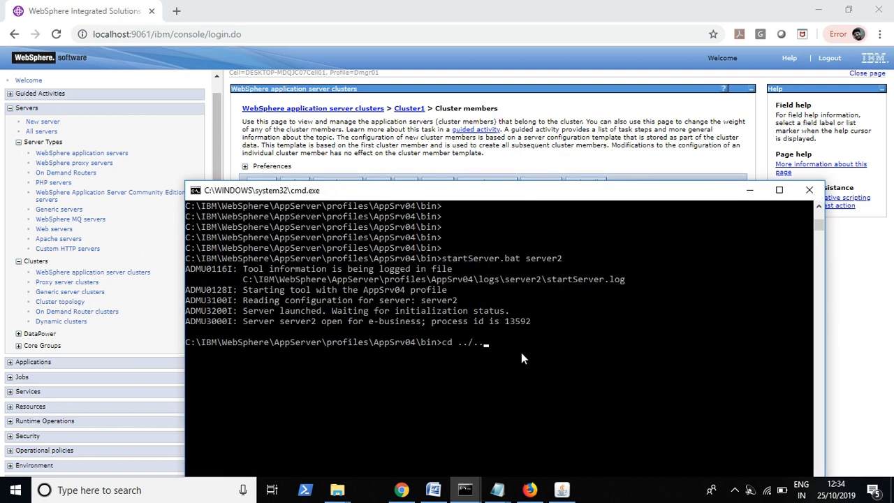
type("/..")
key("Return")
type("cd bin")
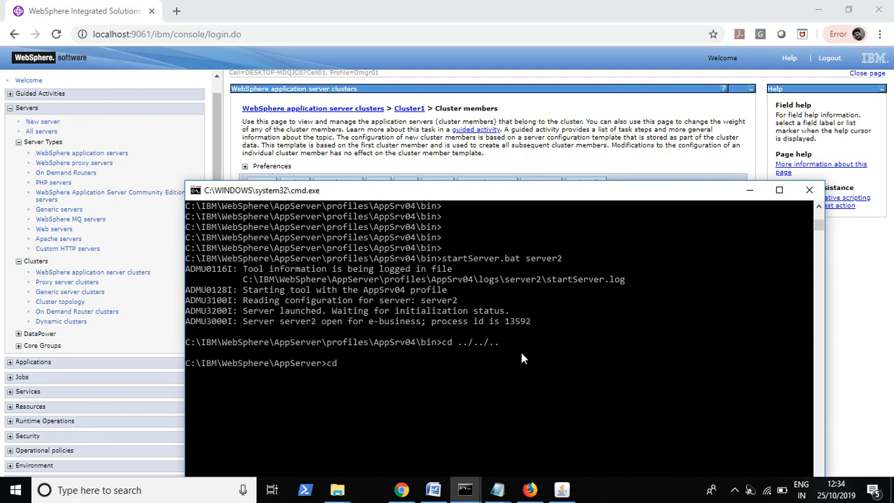
key("Return")
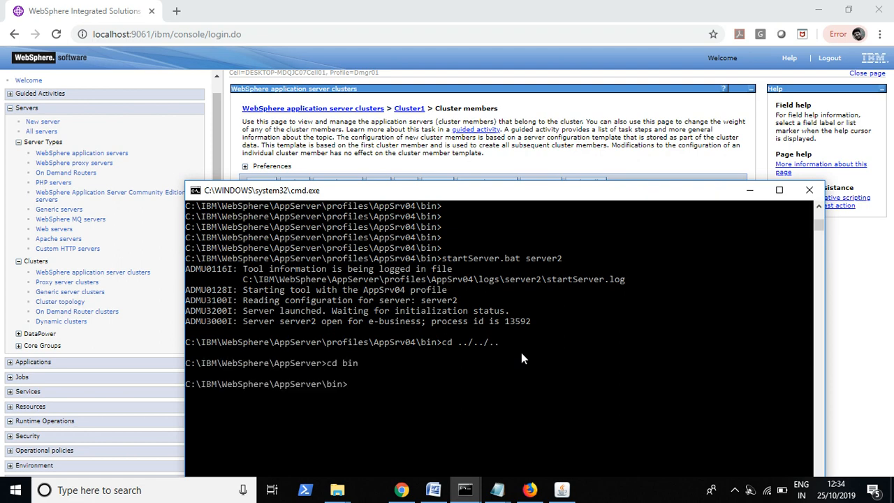
Enter "startServer.bat -profileName AppSrv04 server2" at the root bin prompt without running it
type("start")
type("S")
key("Tab")
type("-profil")
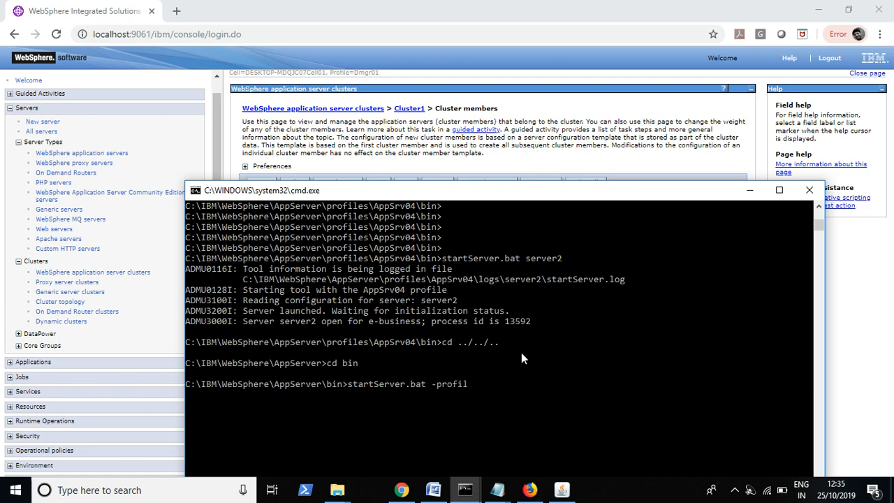
type("eName AppSrv04 server2")
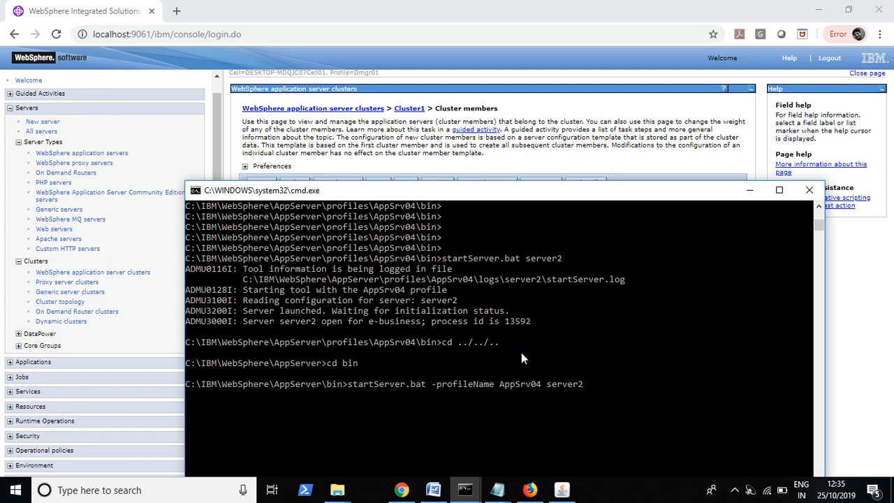
Edit the unexecuted command so that it reads "stopServer.bat -profileName AppSrv04 server2"
key("Left")
key("Left")
key("Left")
key("Left")
key("Left")
key("Left")
key("Left")
key("Left")
key("Left")
key("Left")
key("Left")
key("Left")
key("Left")
key("Left")
key("Left")
key("Left")
key("Left")
key("Left")
key("Left")
key("Left")
key("Left")
key("Left")
key("Left")
key("Left")
key("BackSpace")
key("BackSpace")
key("BackSpace")
type("op")
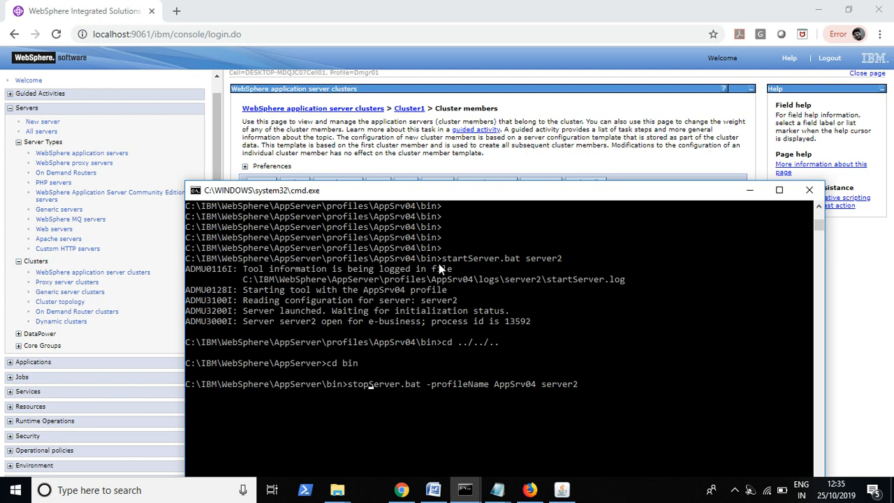
Highlight the earlier startServer.bat line with its profile path and the root bin path before the stop command to compare them
left_click_drag(443, 258, 557, 260)
left_click(486, 279)
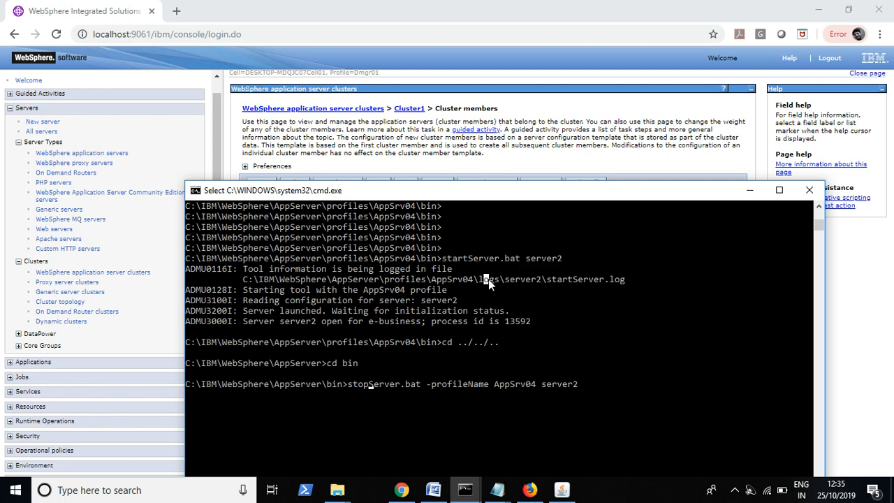
left_click_drag(566, 258, 187, 259)
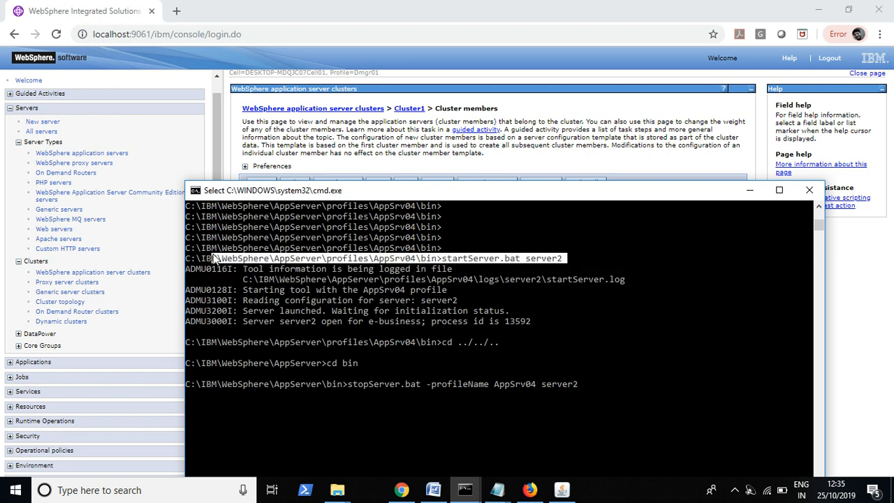
left_click(195, 384)
left_click_drag(195, 384, 331, 385)
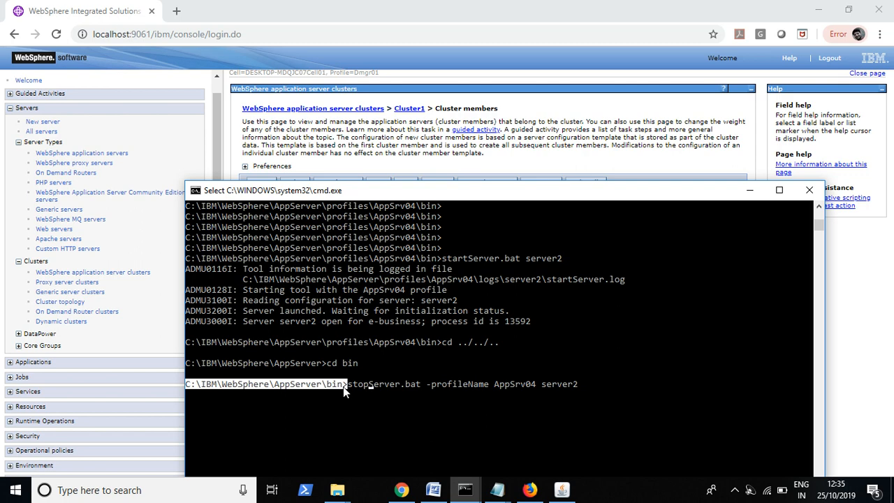
left_click(370, 403)
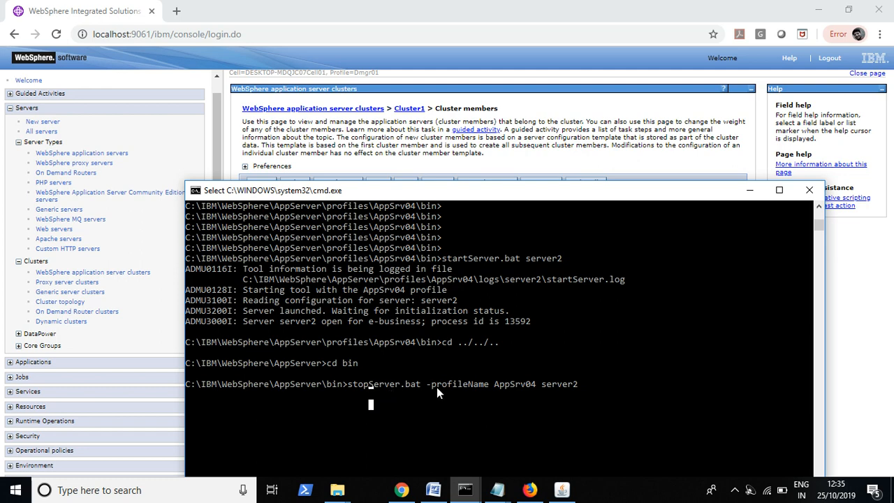
Highlight the profile option and server name, run the stopServer.bat command for server2, and move the prompt window aside
left_click_drag(428, 385, 531, 389)
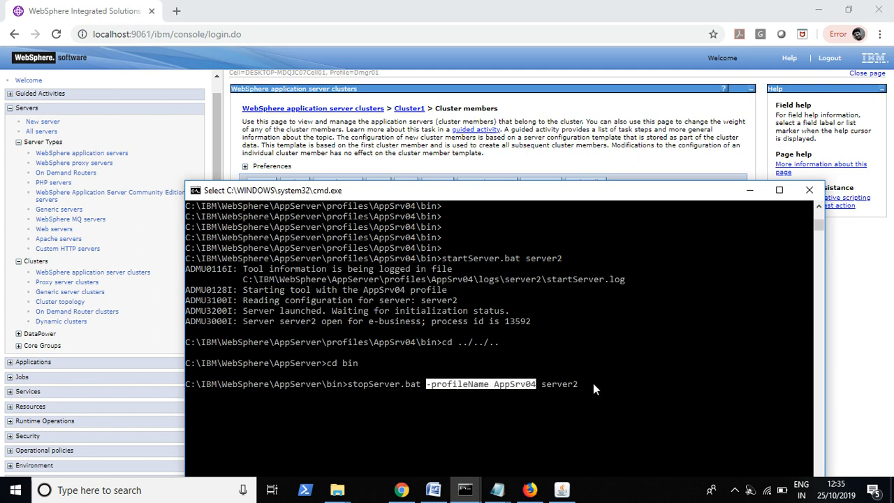
left_click(592, 383)
double_click(560, 384)
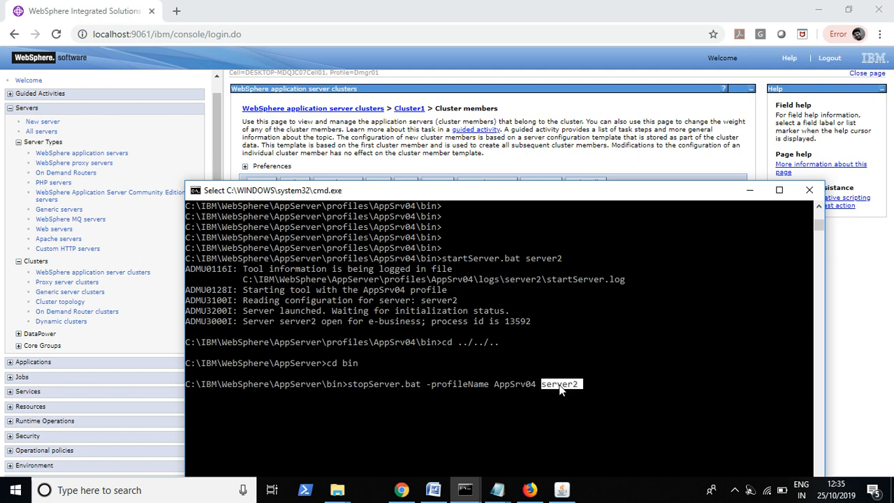
right_click(560, 388)
key("Return")
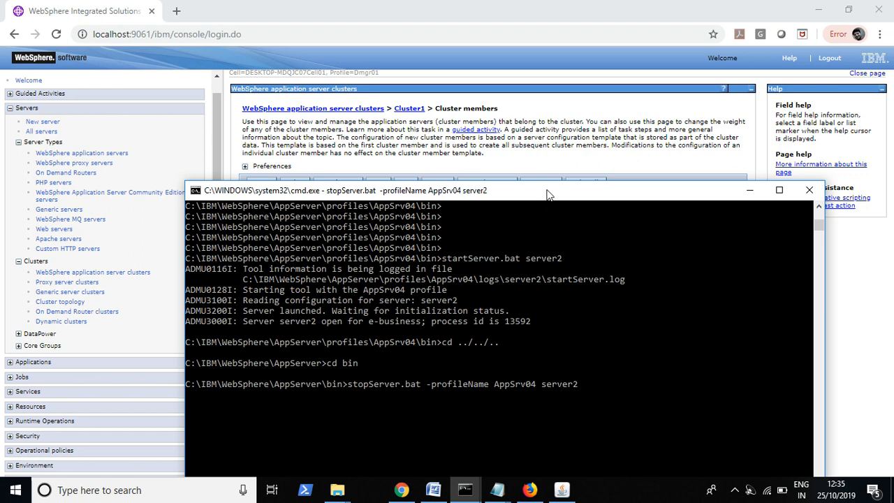
left_click_drag(560, 193, 707, 125)
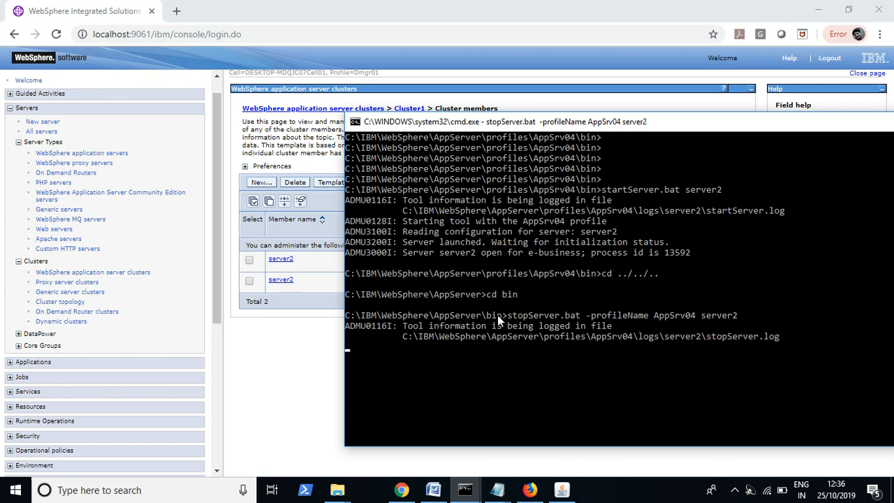
Highlight the WebSphere install path, the AppSrv04 profile path and the "-profileName AppSrv04" option to compare root and profile commands
left_click_drag(487, 317, 346, 315)
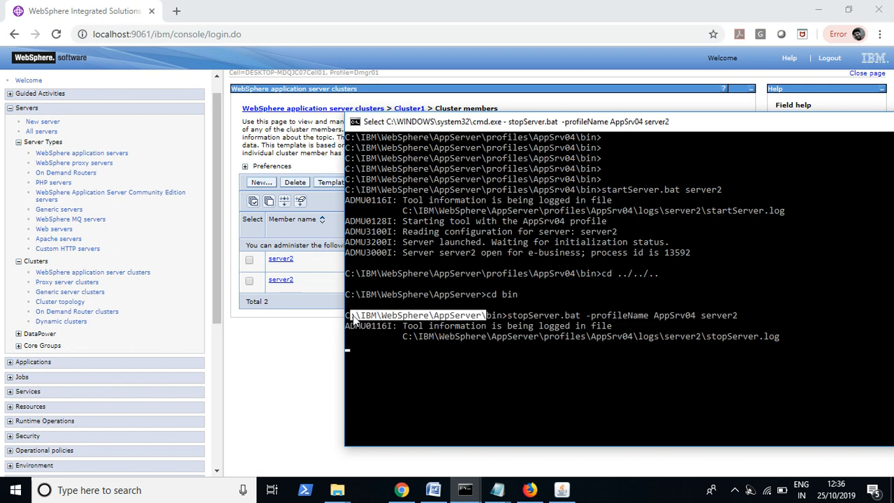
left_click_drag(578, 193, 346, 197)
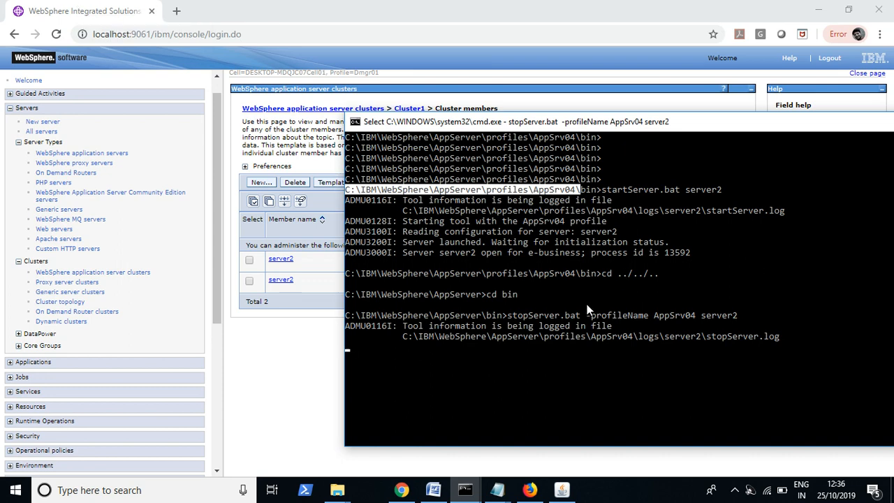
left_click_drag(587, 315, 676, 317)
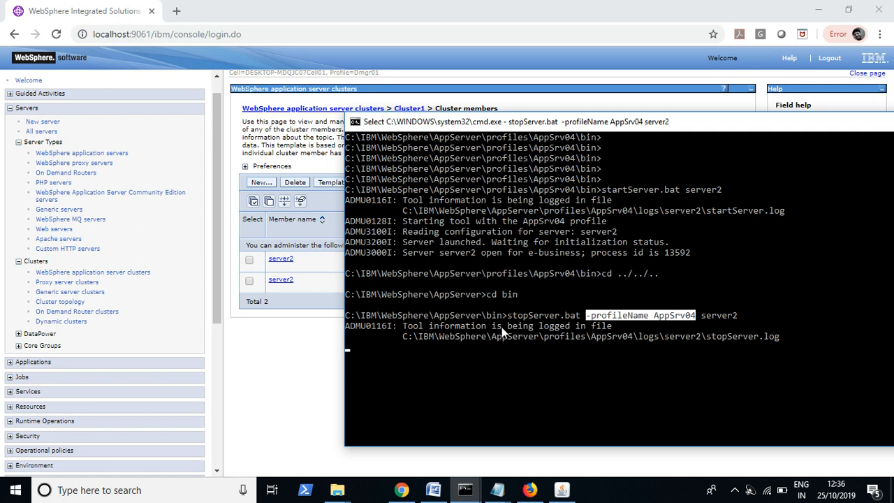
Switch to the WebSphere console and highlight the Node04 and Node01 names in the cluster members list
left_click(282, 382)
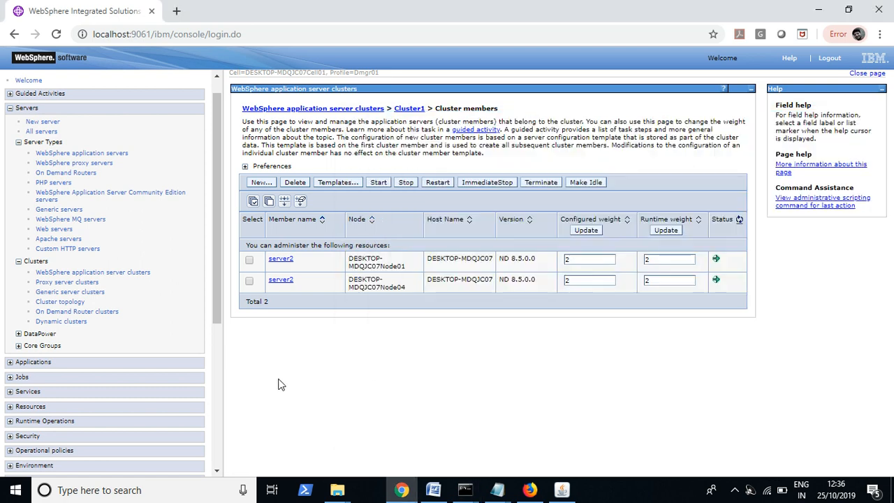
left_click_drag(410, 287, 350, 280)
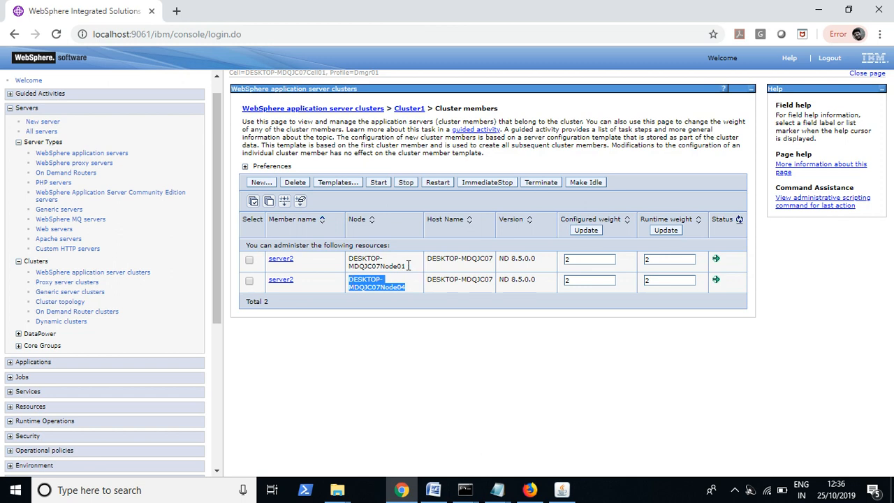
left_click_drag(408, 266, 349, 258)
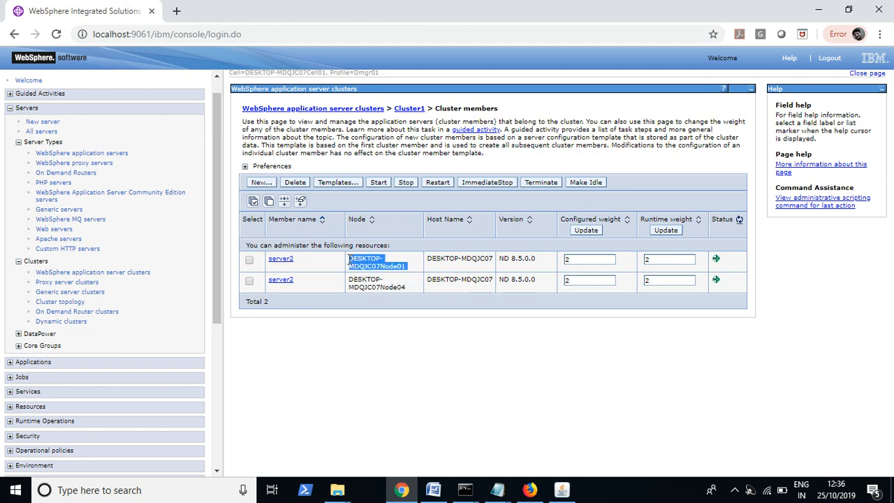
Bring up the AppSrv01 command prompt and change its directory to the WebSphere root bin folder with "cd ../../.." and "cd bin"
left_click(467, 493)
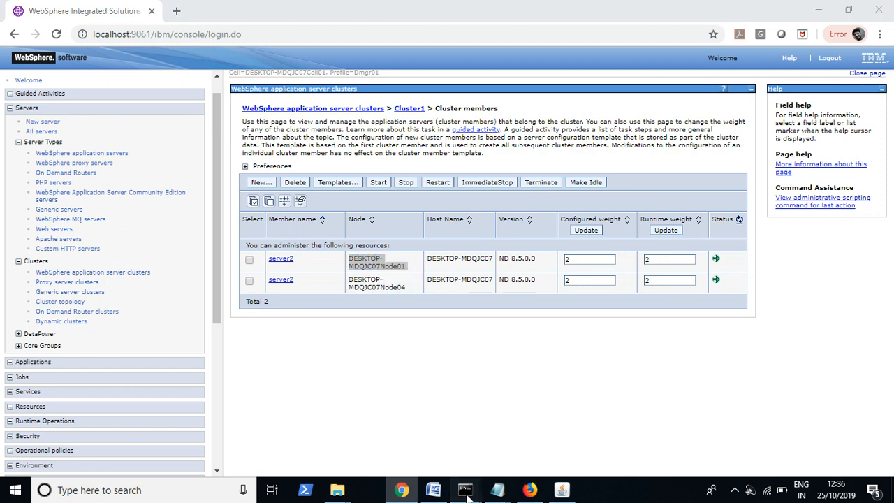
left_click(380, 438)
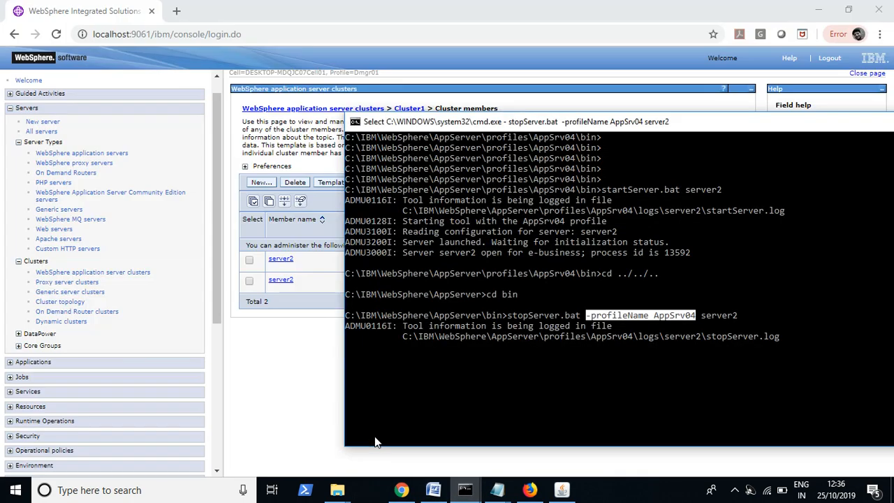
left_click(465, 489)
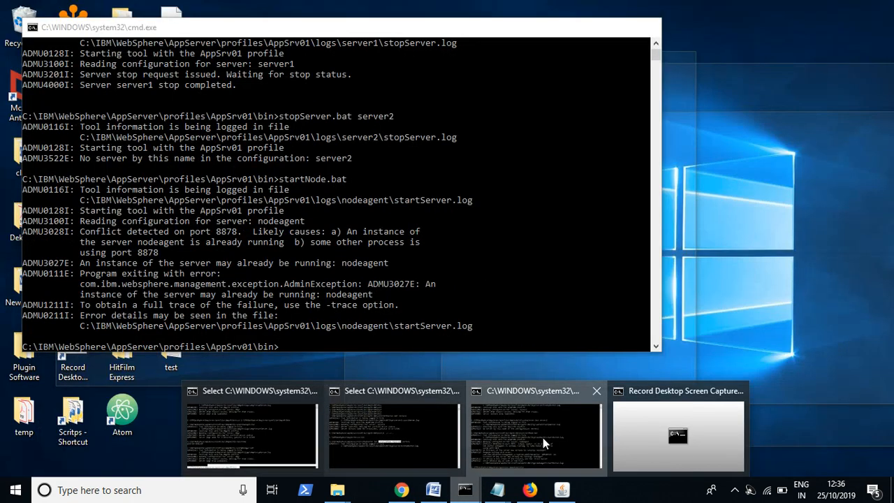
left_click(543, 437)
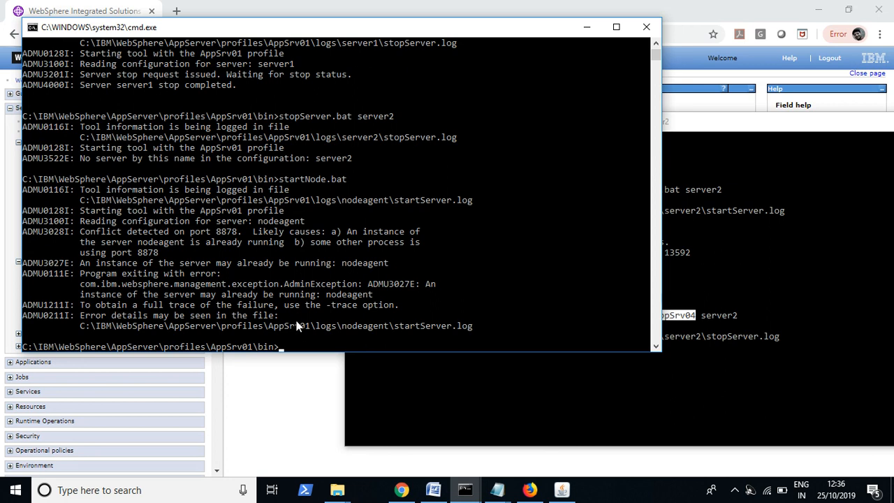
type("cd ../../..")
key("BackSpace")
key("BackSpace")
type("..")
key("Return")
type("c")
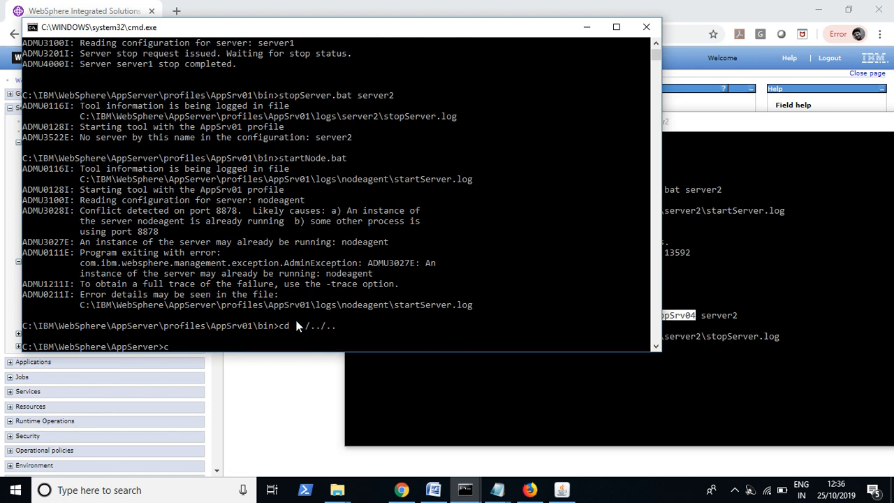
type("d bin")
key("Return")
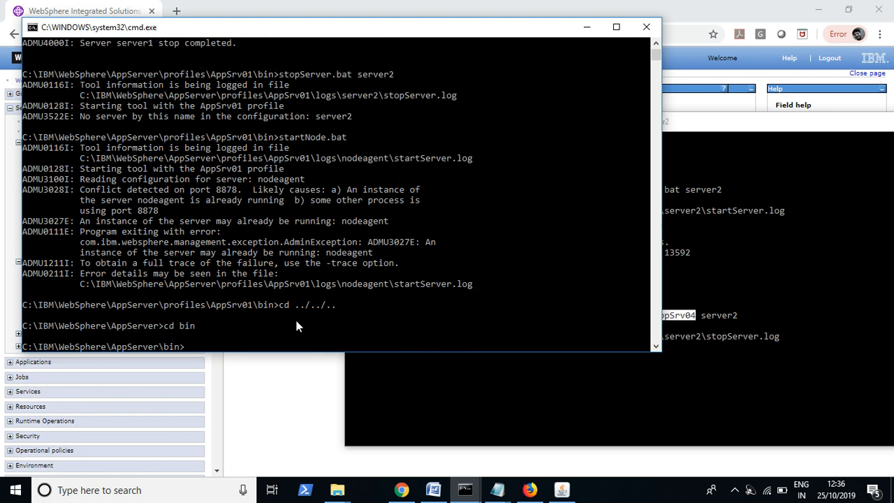
Enter "stopNode.bat -profileName AppSrv01" without running it, and bring the AppSrv04 prompt back to the front
type("stopNode.bat -profileNa")
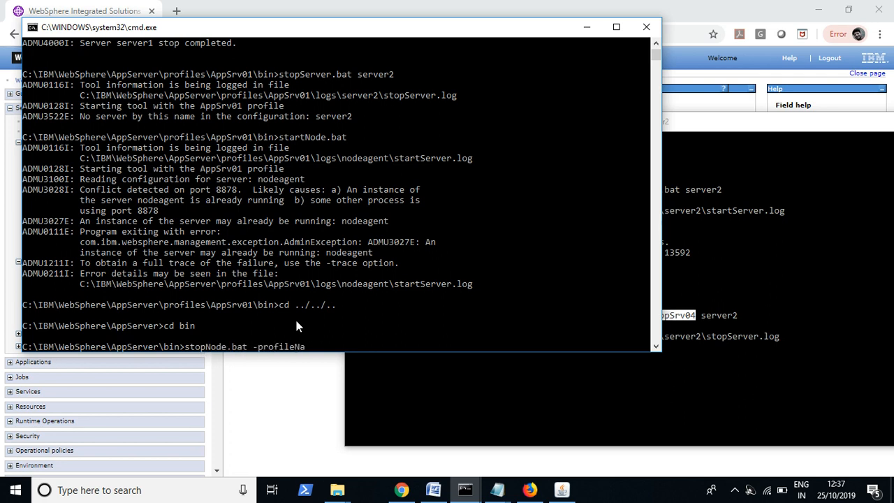
type("mee")
key("BackSpace")
type("AppSrv01")
left_click(730, 243)
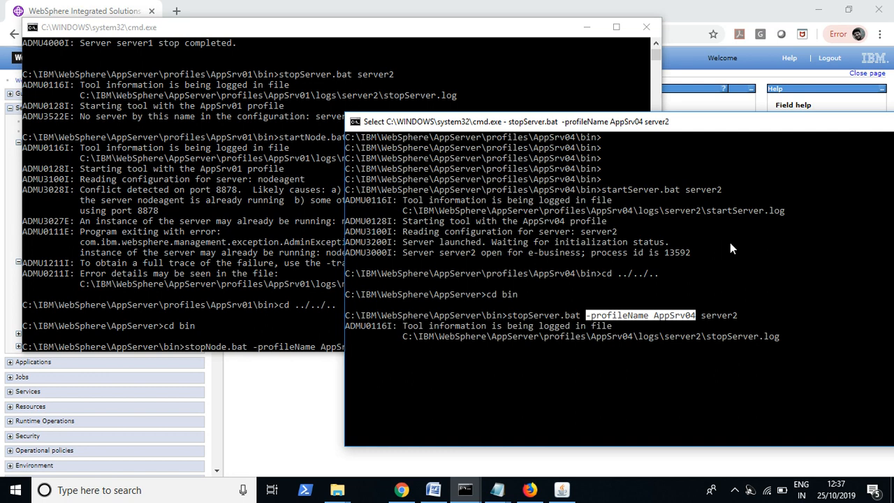
In the AppSrv01 prompt, highlight the "-profileName AppSrv01" option, the profile bin path and the startNode.bat command to compare them
left_click(257, 243)
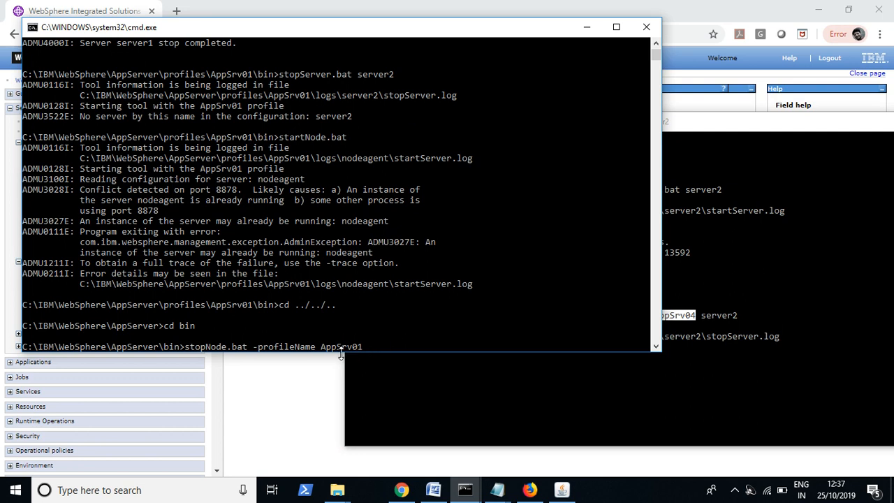
left_click(389, 332)
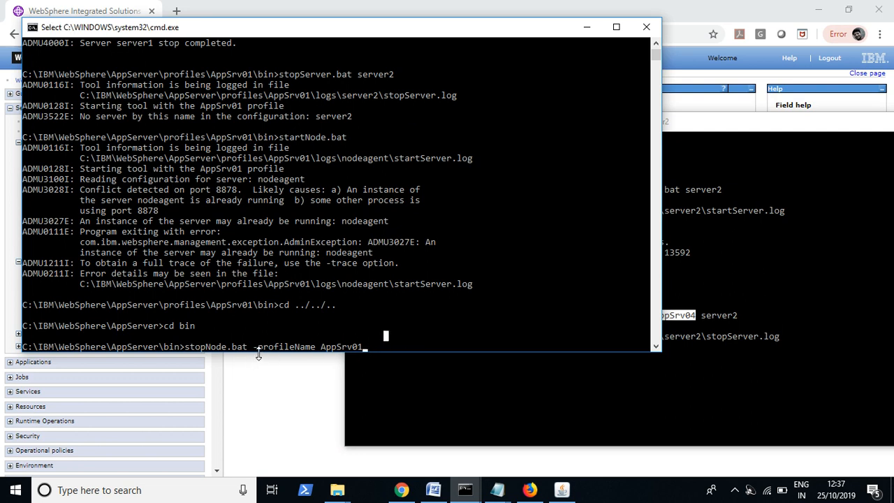
left_click_drag(254, 347, 360, 349)
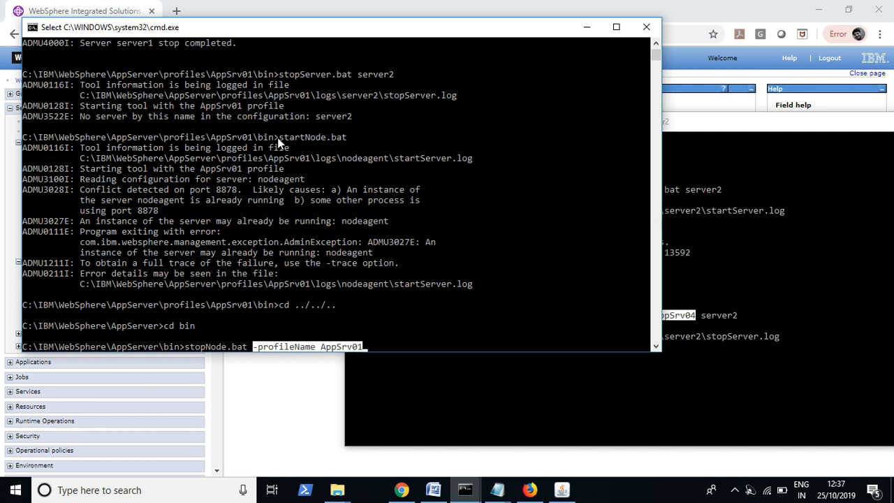
left_click_drag(277, 137, 25, 139)
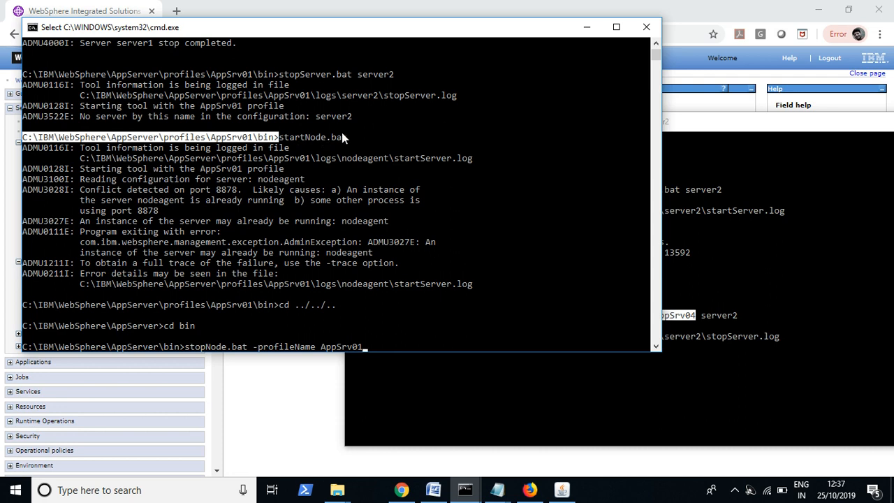
left_click_drag(345, 137, 300, 143)
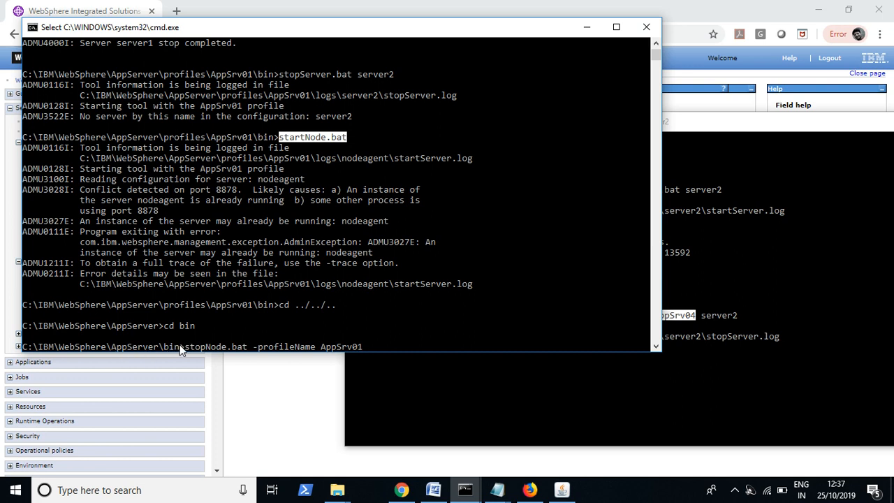
Run the pending "stopNode.bat -profileName AppSrv01" command from the root bin folder and bring the AppSrv04 prompt to the front
left_click_drag(255, 347, 372, 347)
key("Return")
key("Return")
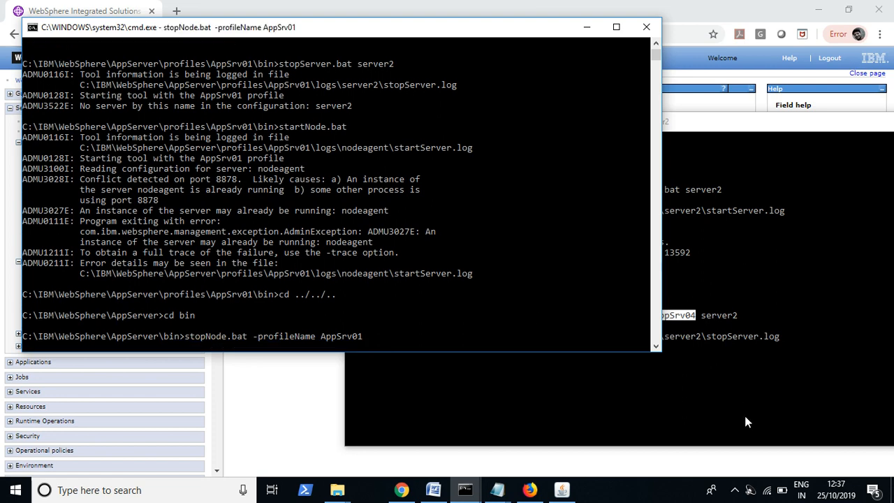
left_click(744, 418)
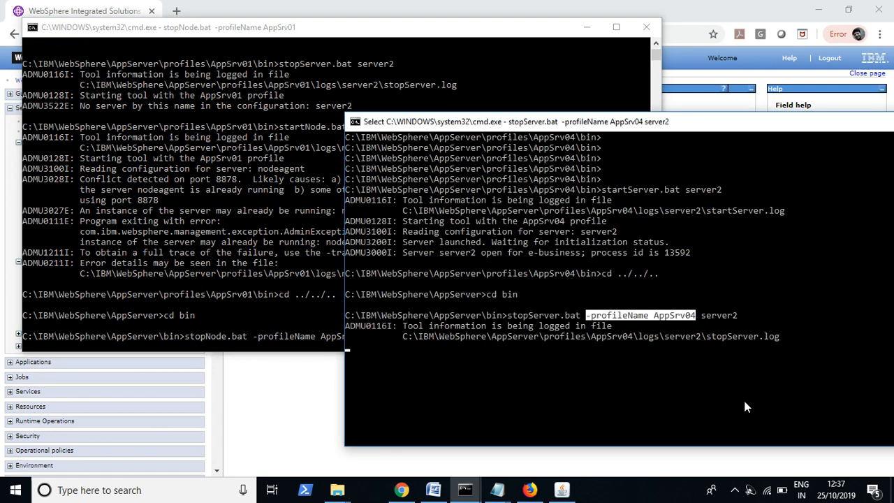
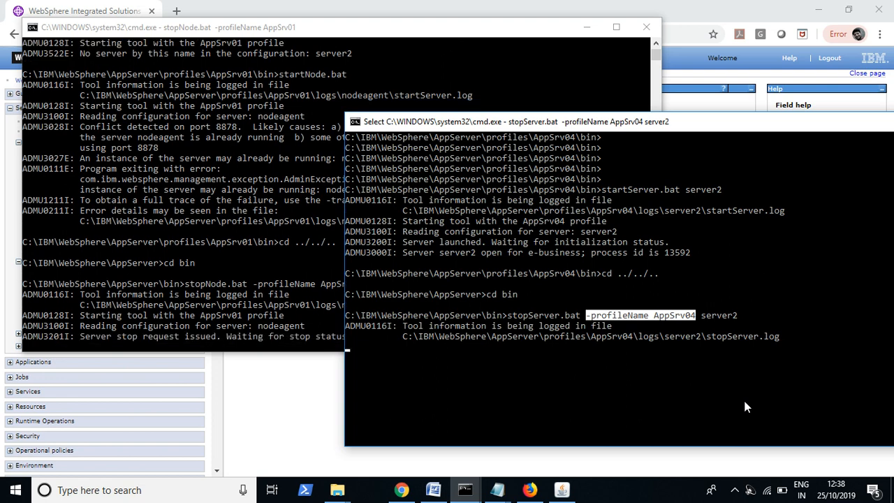
left_click(665, 336)
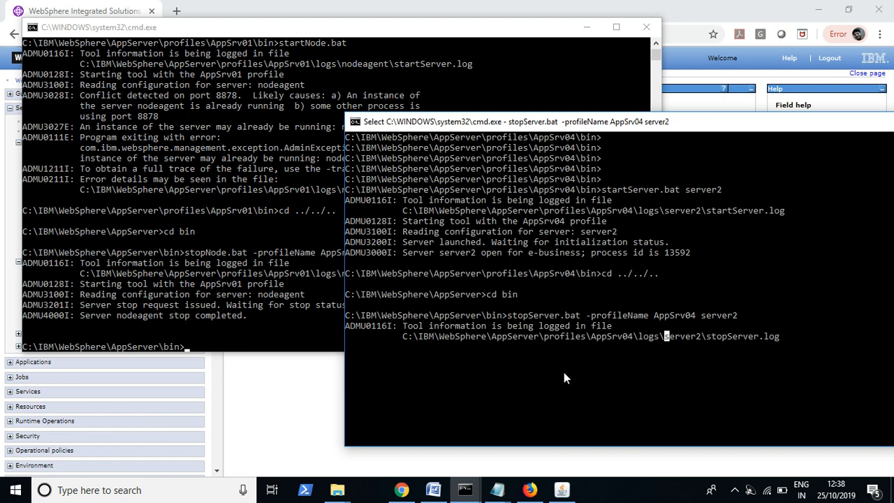
Copy "stopNode.bat -profileName AppSrv01" from the AppSrv01 prompt into the Notepad cluster notes, below the WAS ROOT startServer.bat line
left_click(498, 489)
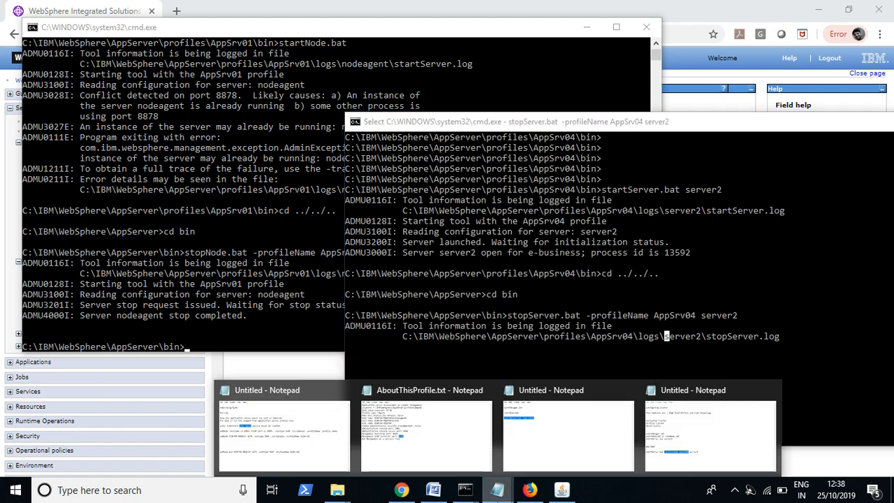
left_click(647, 430)
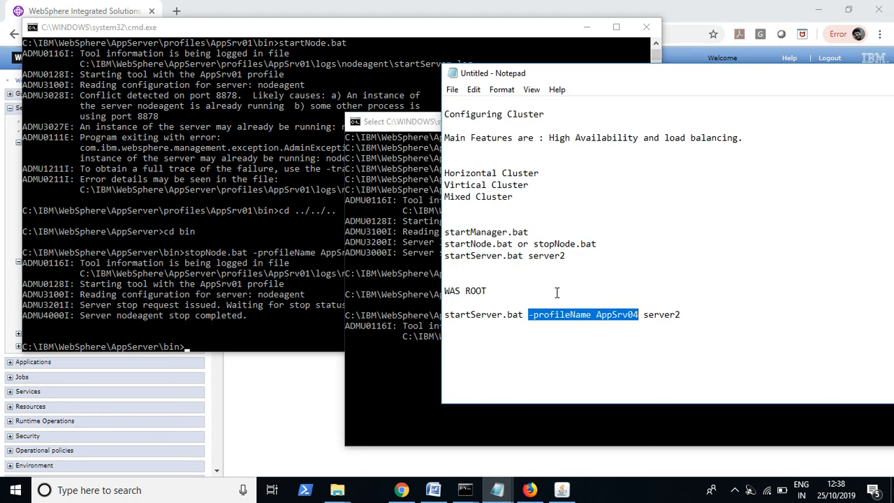
left_click(594, 335)
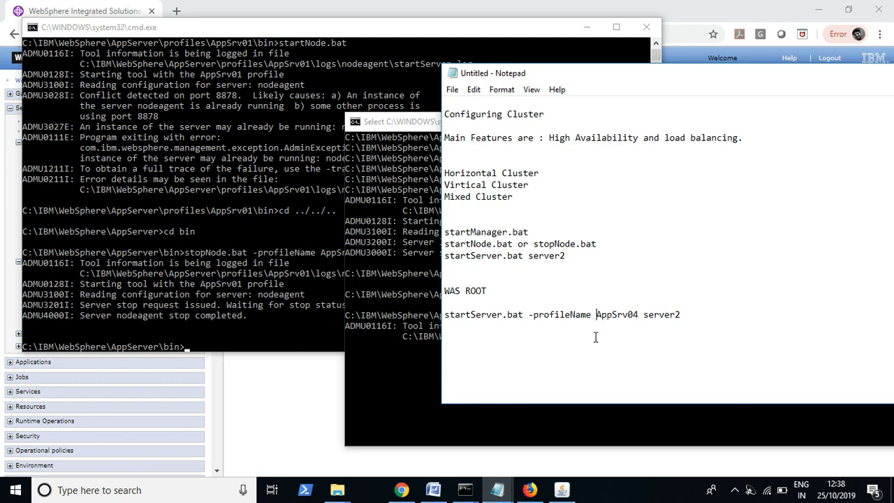
left_click(688, 318)
left_click(229, 325)
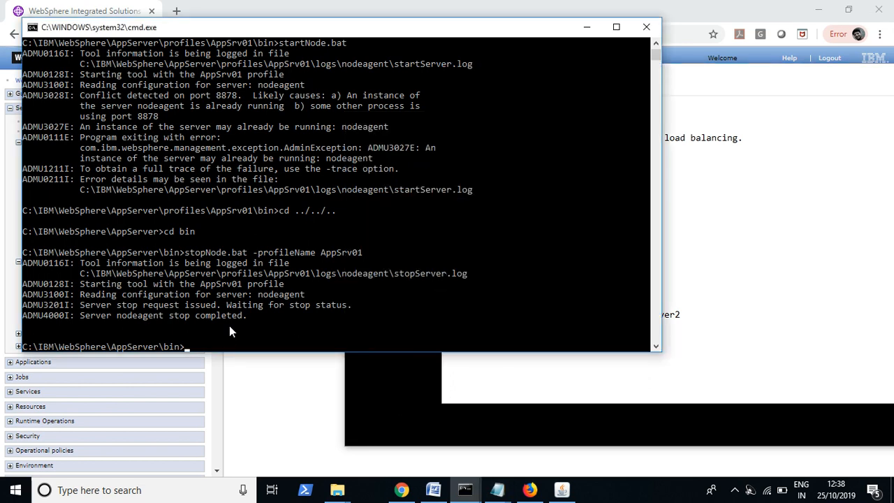
left_click_drag(187, 252, 363, 253)
key("super+c")
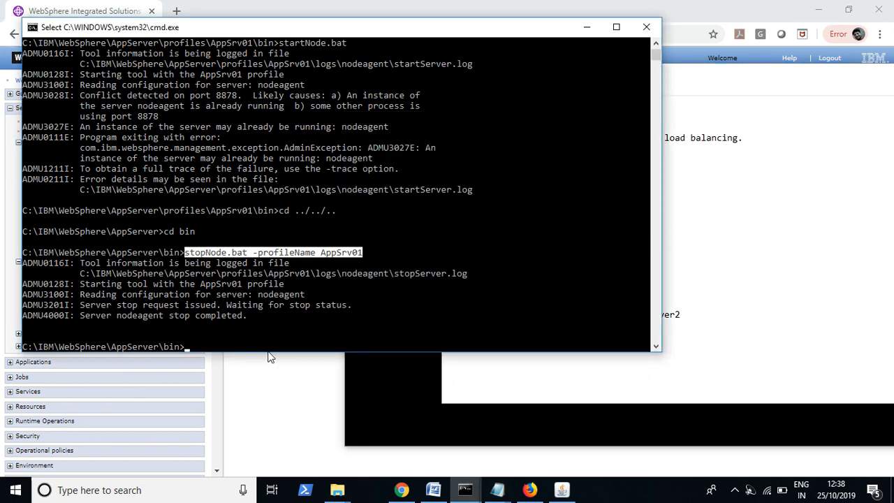
right_click(248, 349)
right_click(248, 349)
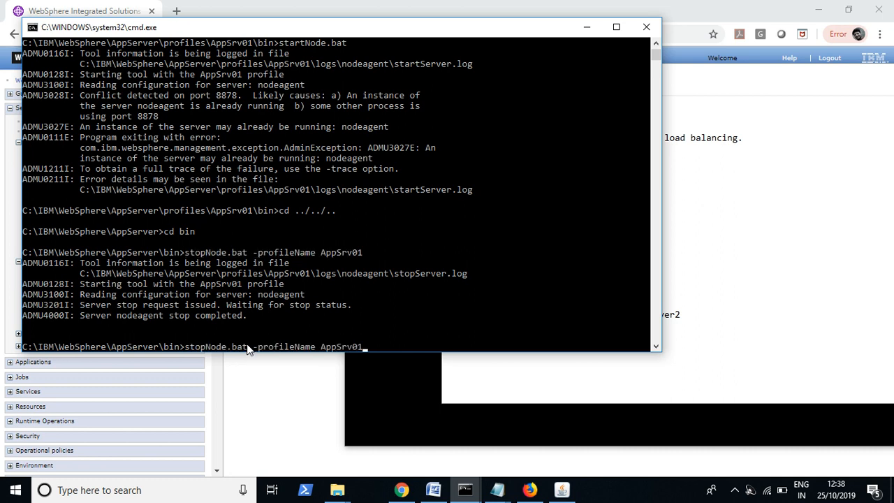
left_click(846, 386)
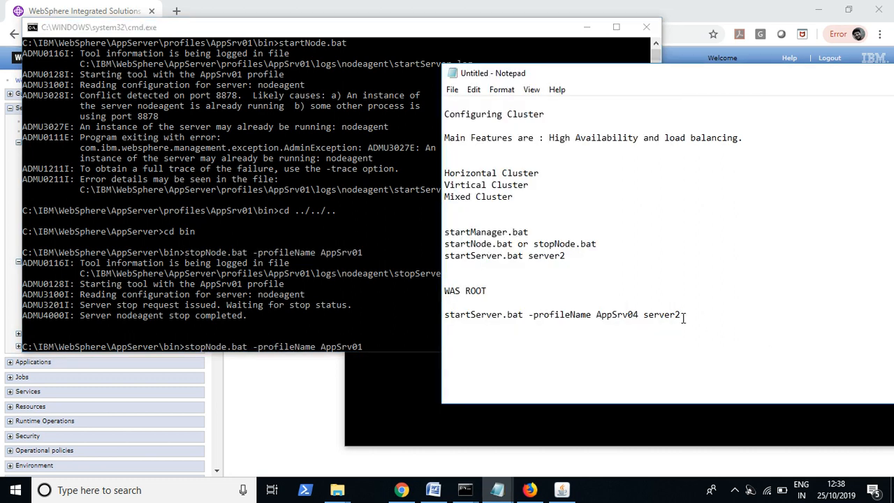
key("ctrl+v")
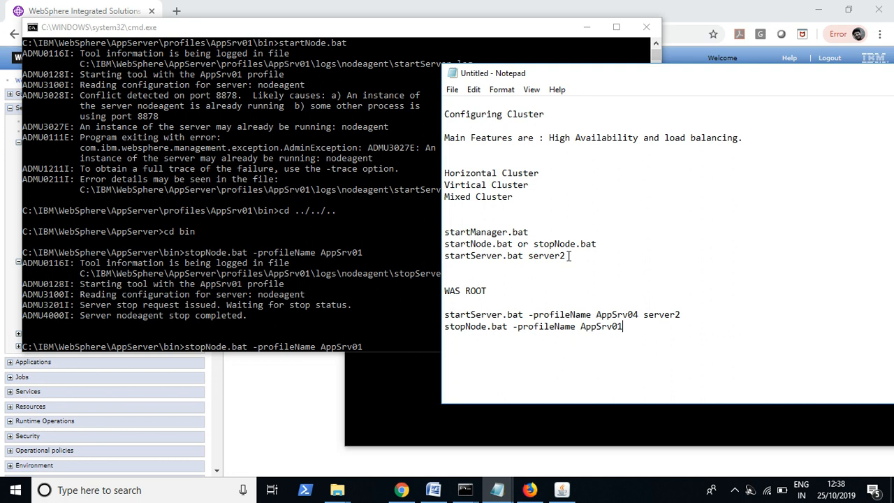
Highlight the profile-level server and node commands and the WAS root "-profileName" options in the notes to compare both forms
left_click_drag(569, 256, 447, 261)
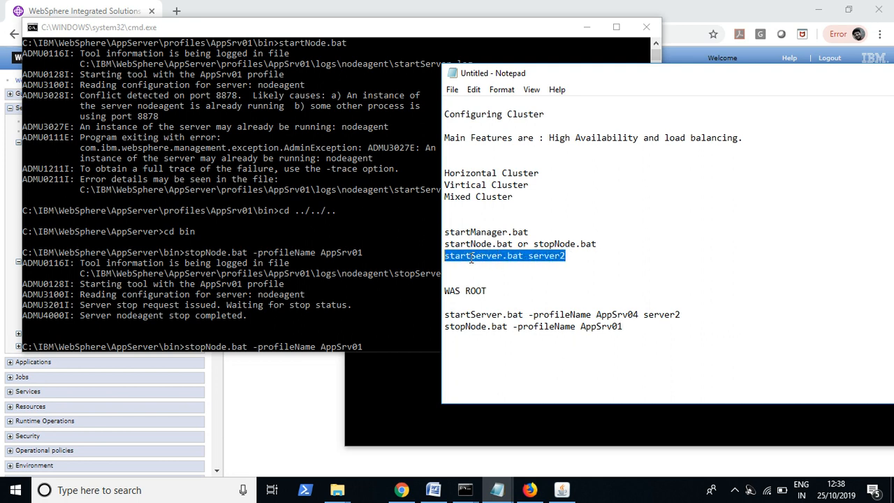
double_click(552, 257)
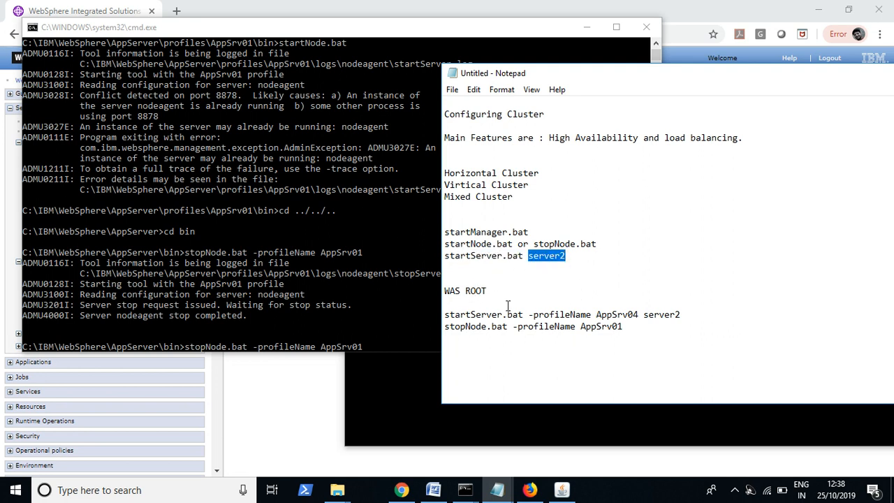
left_click_drag(639, 314, 527, 315)
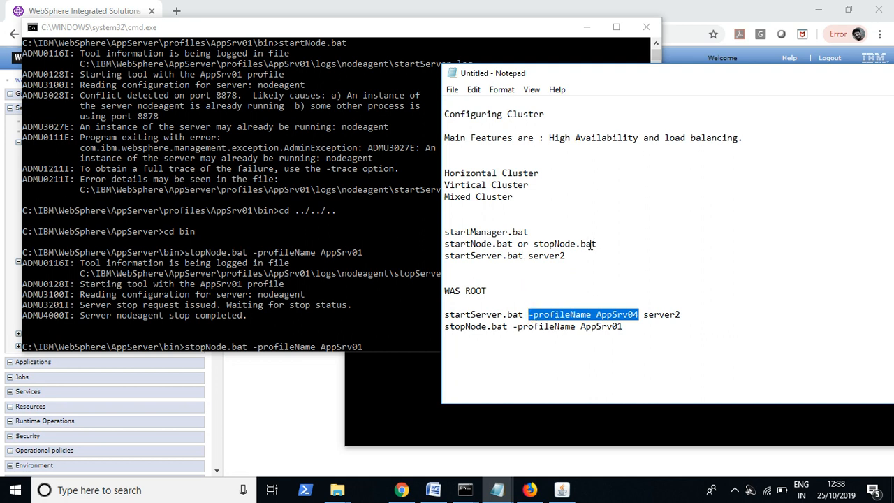
left_click_drag(596, 244, 444, 252)
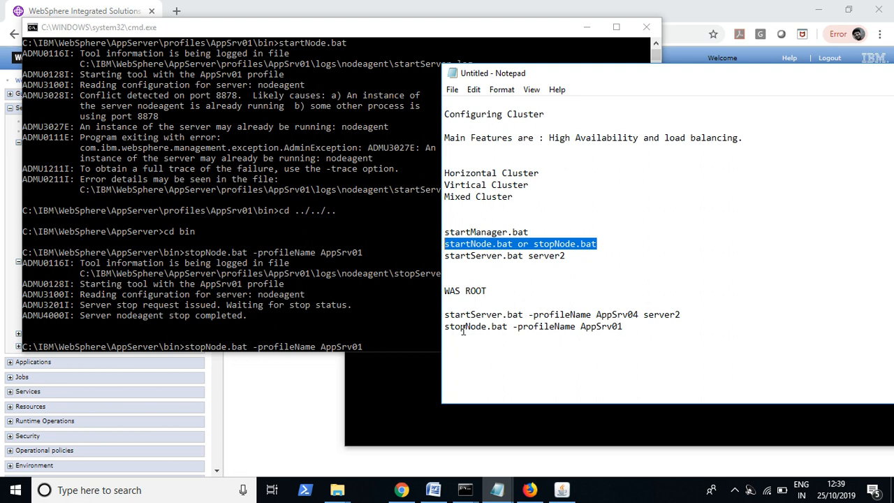
left_click_drag(513, 326, 638, 328)
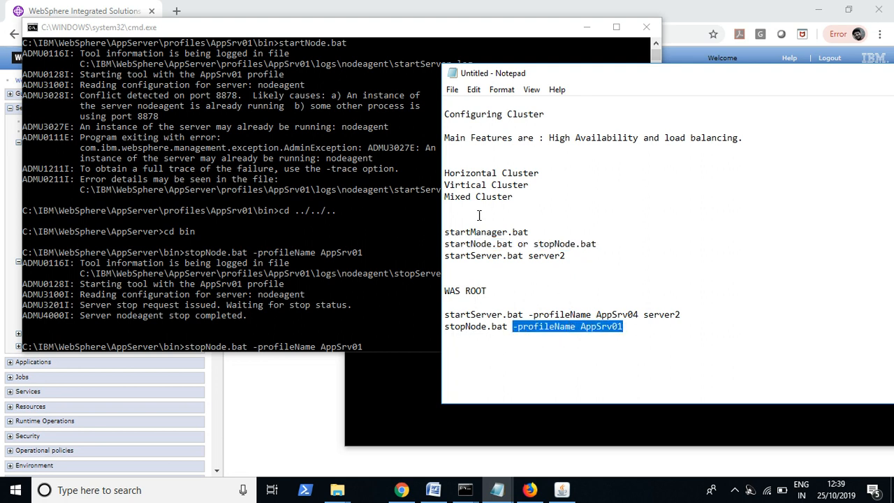
Add the heading "From Profile Root" above startManager.bat and change the WAS ROOT heading to "From WAS ROOT"
left_click(448, 222)
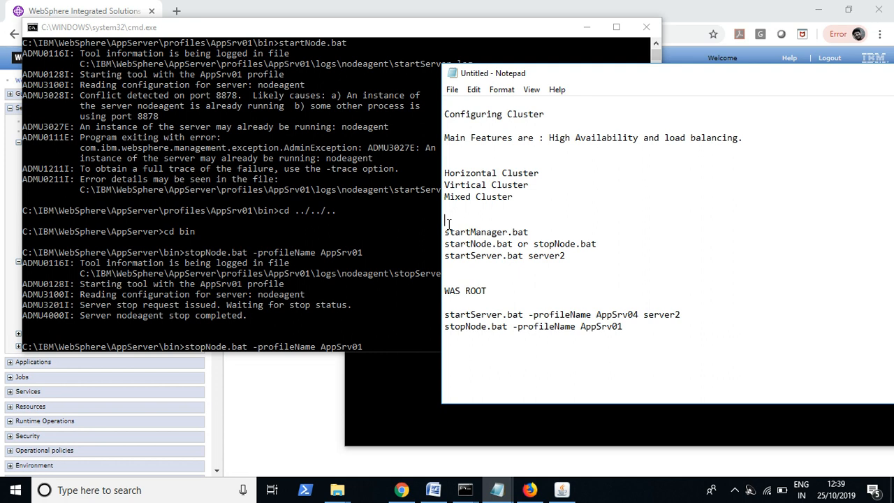
type("Profile Root")
left_click(445, 220)
type("From")
left_click(443, 292)
type("From")
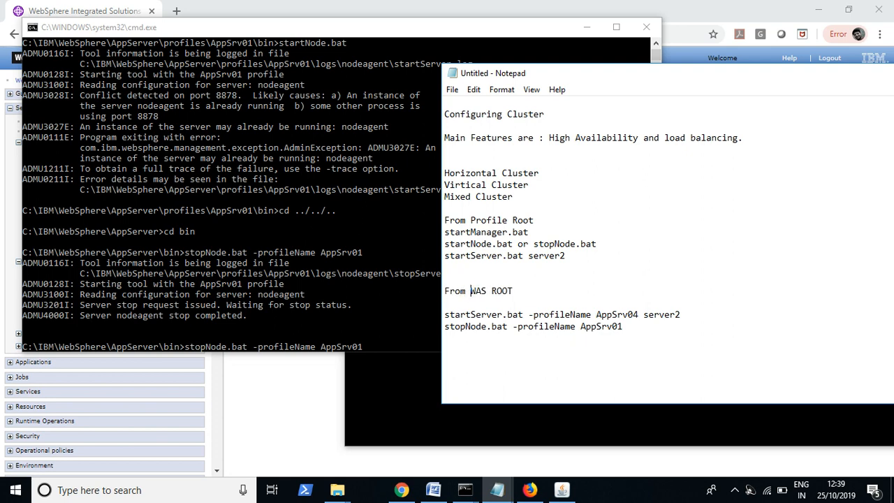
key("ctrl+s")
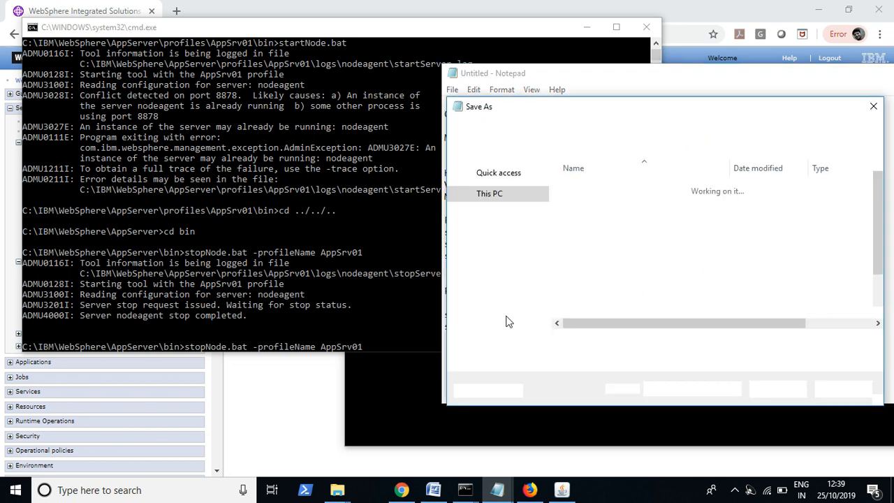
left_click(843, 388)
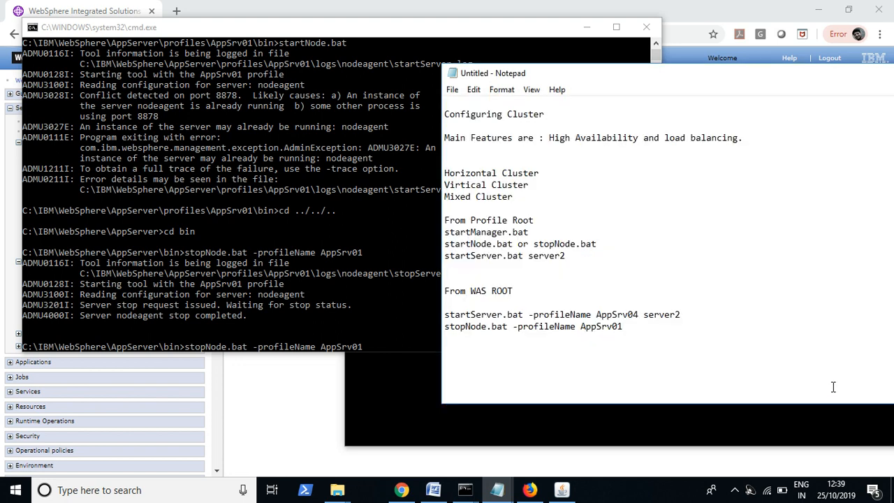
Switch to the AppSrv04 prompt and release its text selection so that the paused stopServer.bat command for server2 continues
left_click(496, 266)
left_click(385, 402)
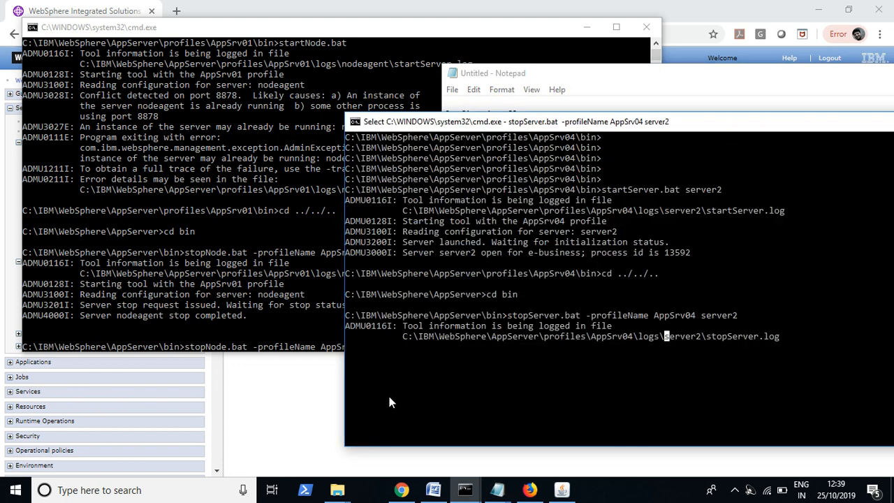
left_click(484, 359)
key("Return")
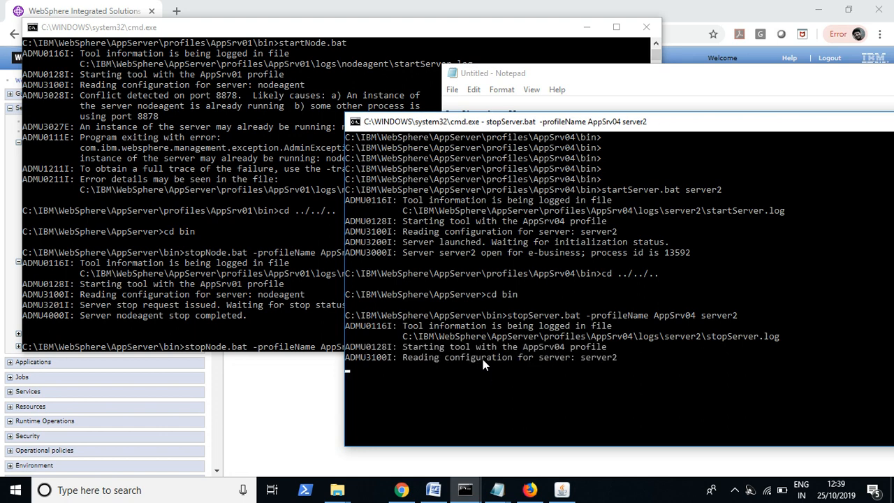
Highlight the stopNode.bat output in the AppSrv01 prompt, and switch to the cluster members list in the WebSphere console
left_click(246, 319)
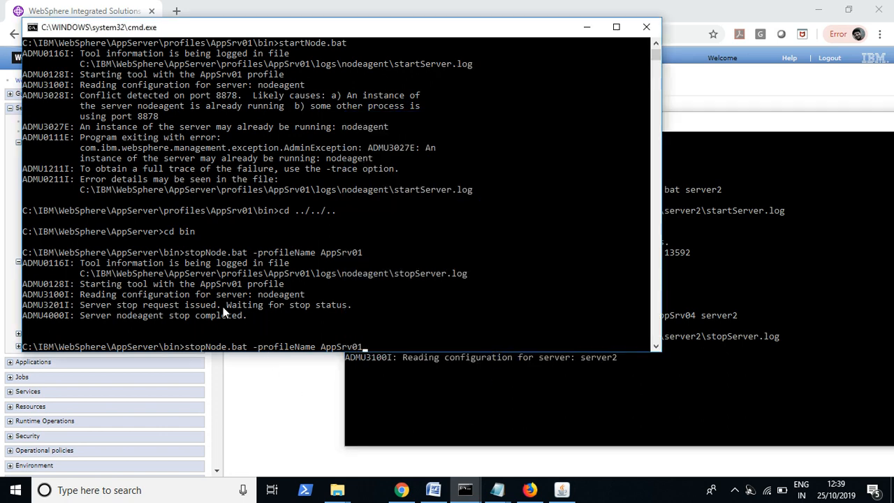
left_click_drag(245, 315, 25, 255)
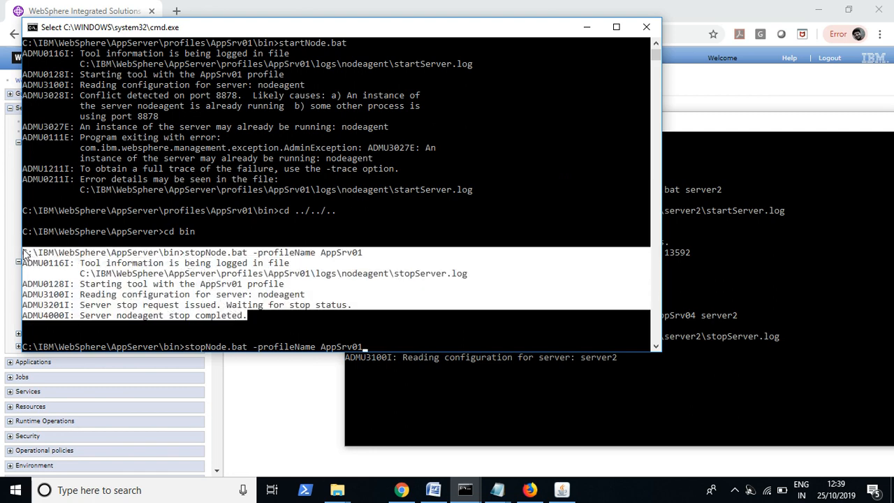
left_click(253, 320)
left_click(271, 386)
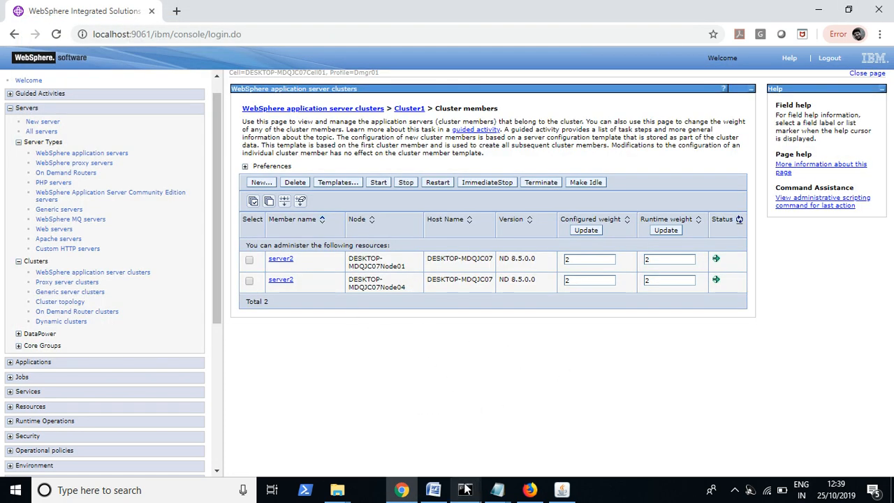
Check the AppSrv04 stopServer progress and the final stopNode.bat lines in the AppSrv01 prompt, and return to the WebSphere console
mouse_move(464, 489)
mouse_move(415, 441)
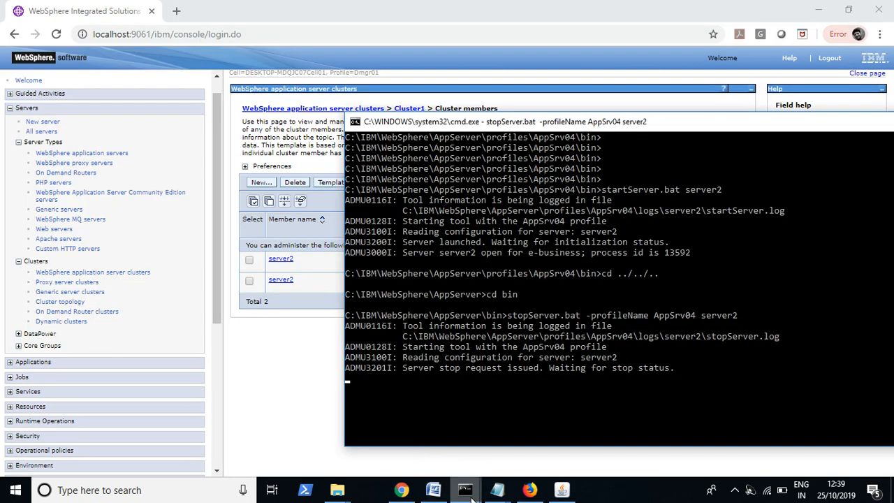
left_click(528, 452)
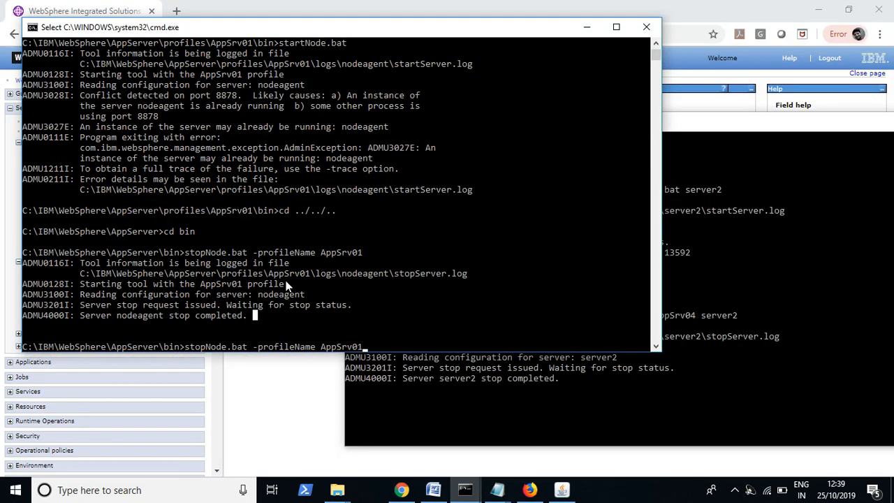
left_click_drag(270, 319, 218, 282)
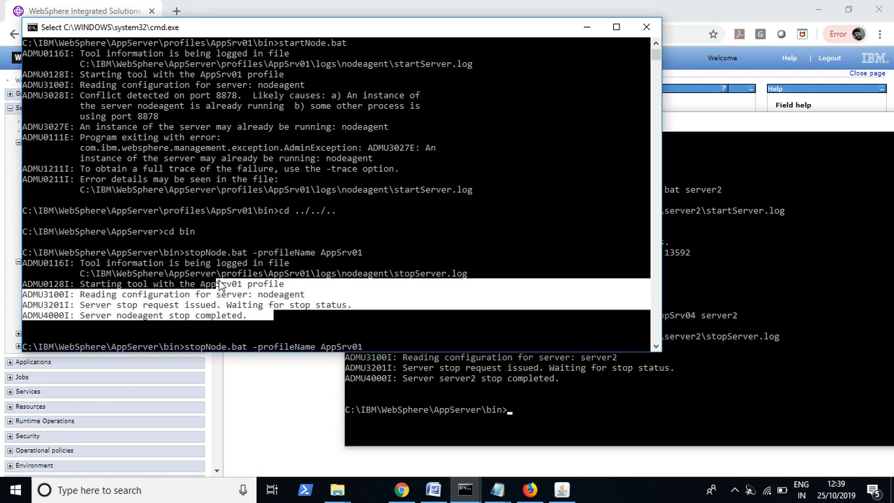
left_click(409, 2)
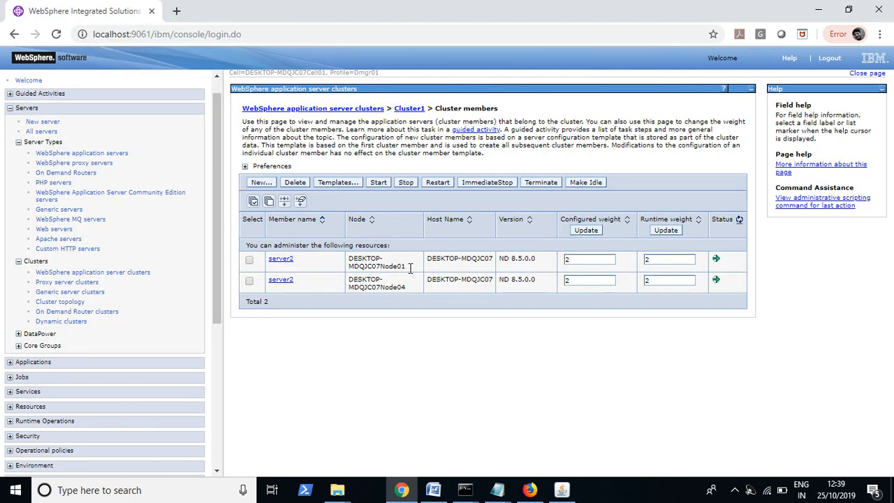
Refresh the status of Cluster1's members and examine the Node01 entry and its status
left_click_drag(411, 268, 352, 254)
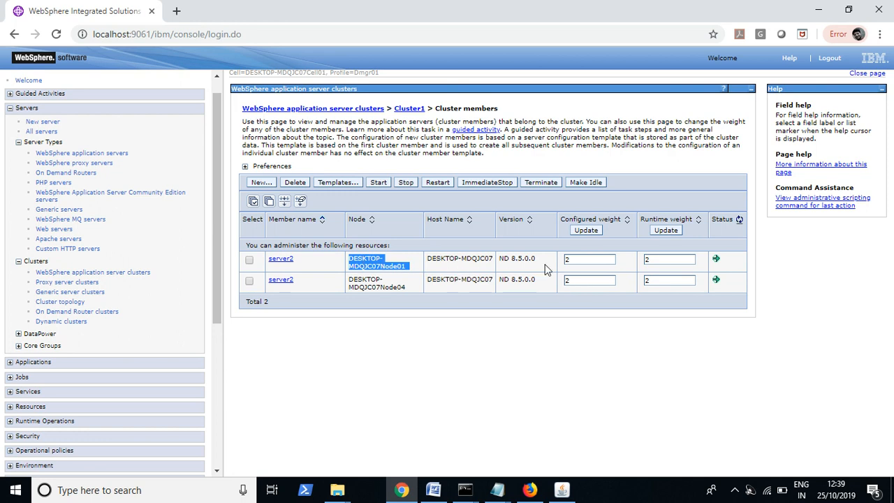
left_click(739, 220)
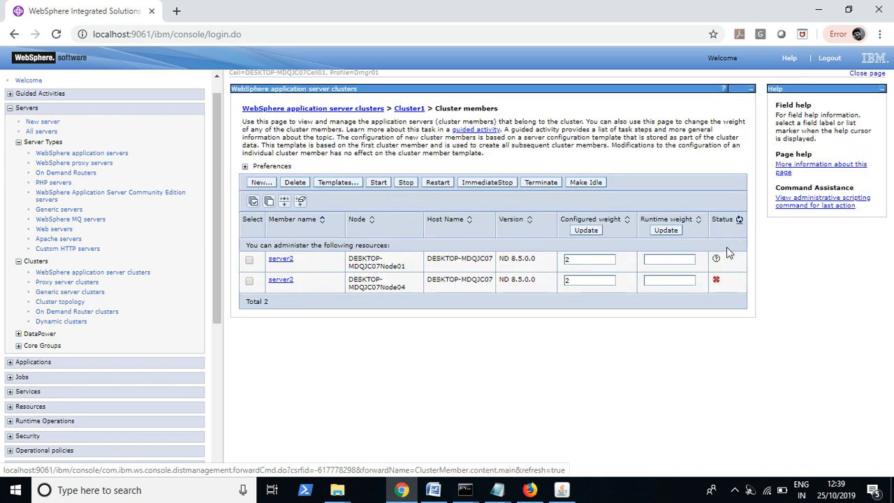
mouse_move(718, 266)
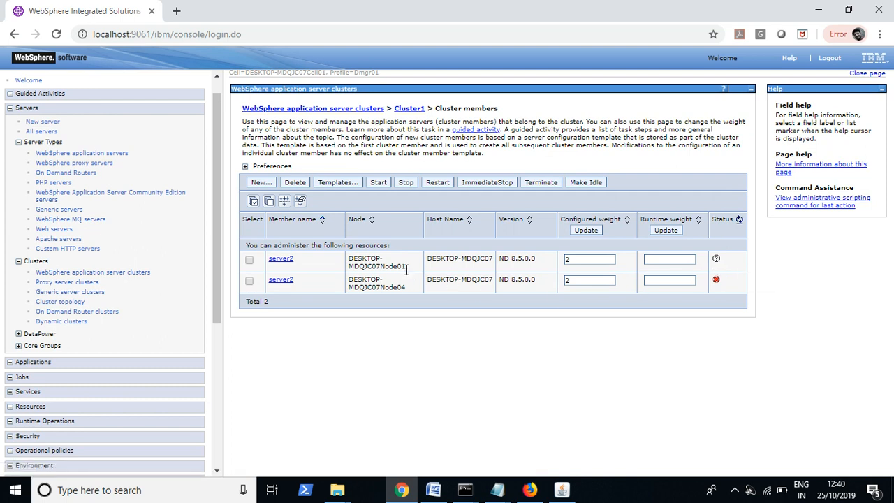
left_click_drag(407, 269, 352, 259)
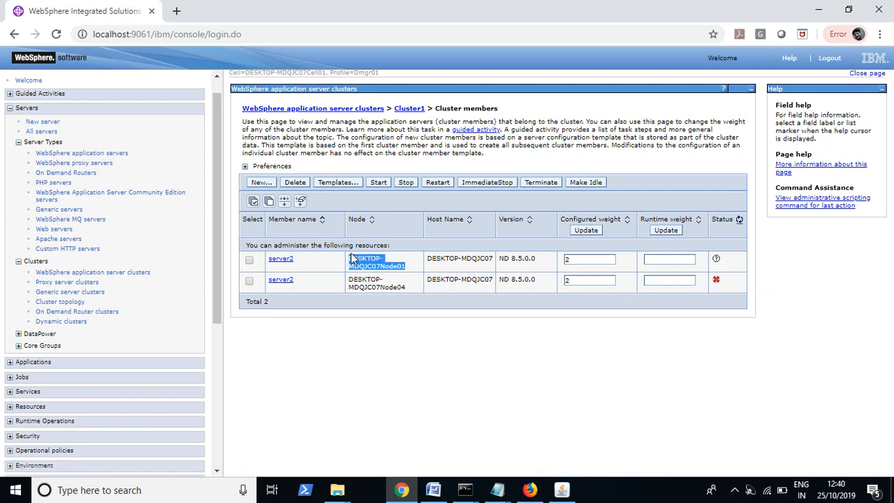
left_click_drag(722, 259, 703, 258)
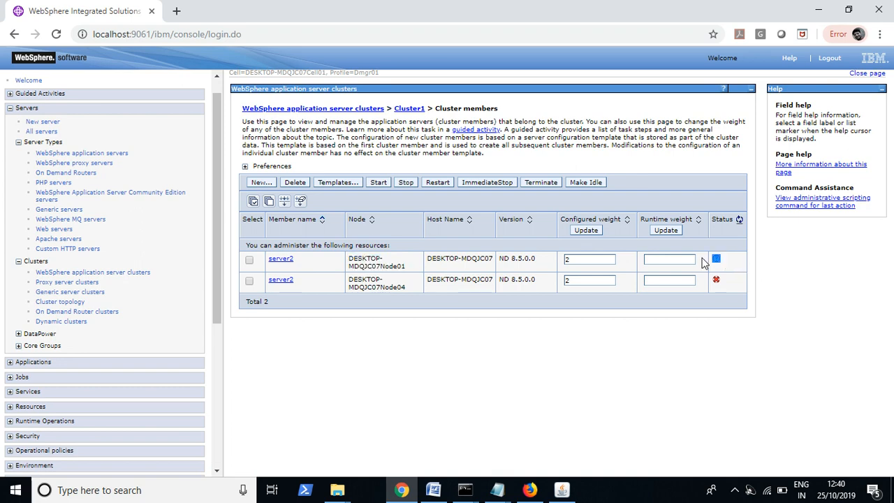
Highlight the stopServer.bat command in the AppSrv04 prompt, and refresh the cluster members' status in the WebSphere console to check Node04
left_click(467, 493)
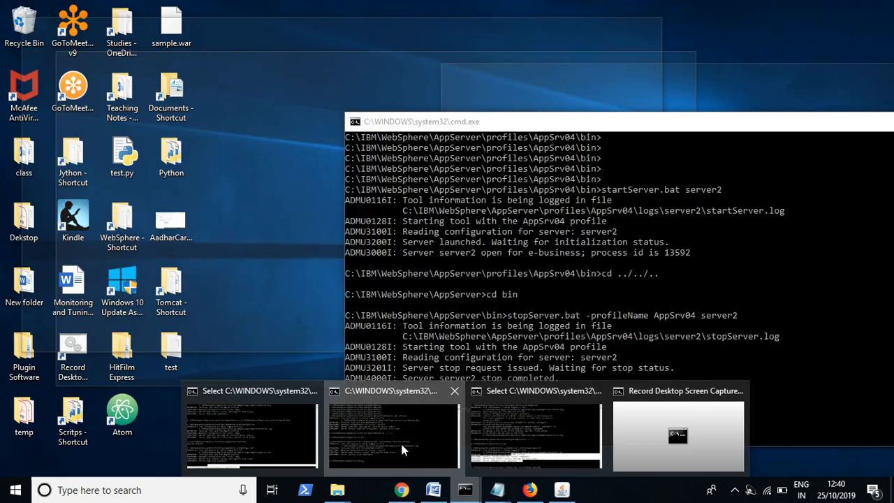
left_click(395, 433)
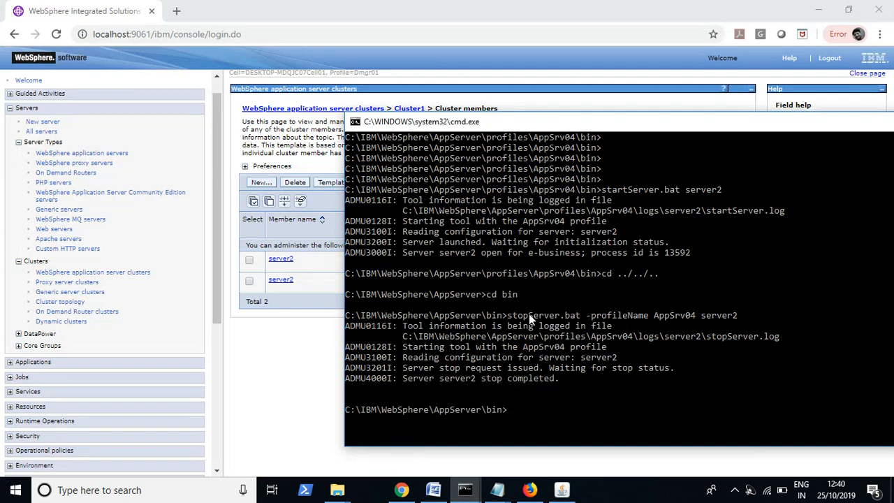
left_click_drag(528, 313, 747, 316)
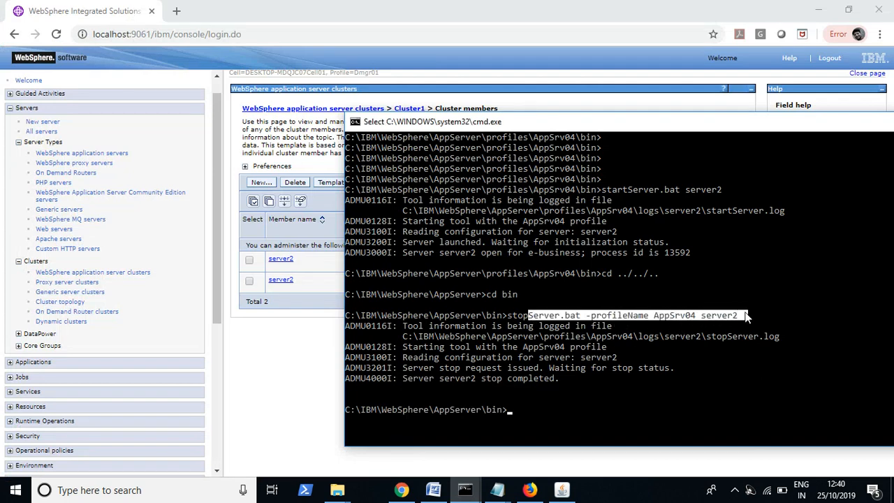
left_click(256, 372)
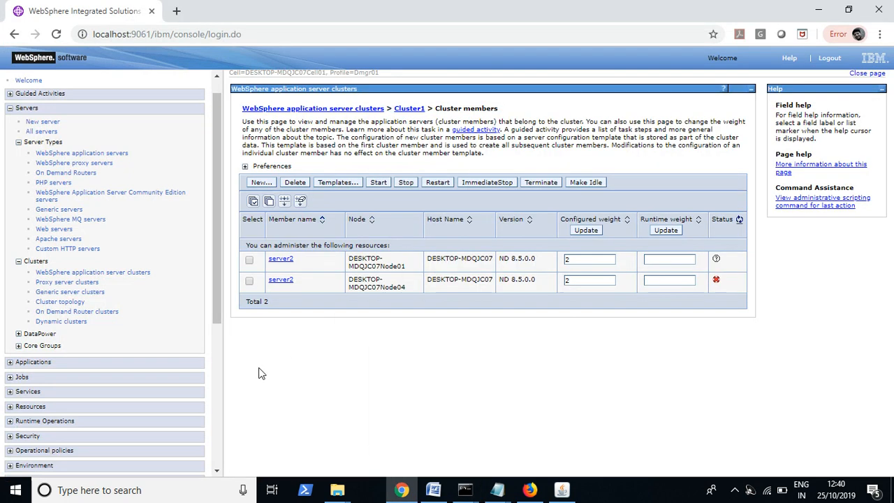
left_click(740, 221)
triple_click(412, 287)
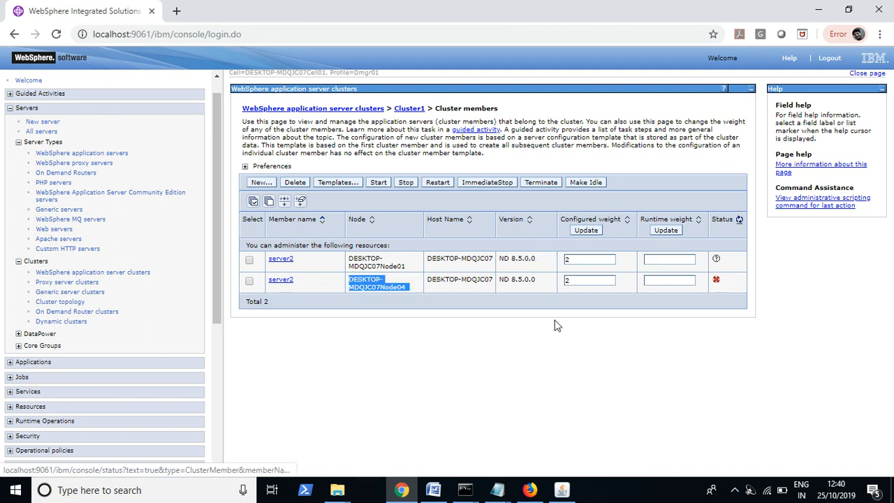
Review the AppSrv04 prompt and highlight the stopNode.bat -profileName AppSrv01 command in the AppSrv01 prompt, and return to the WebSphere console
left_click_drag(217, 258, 209, 326)
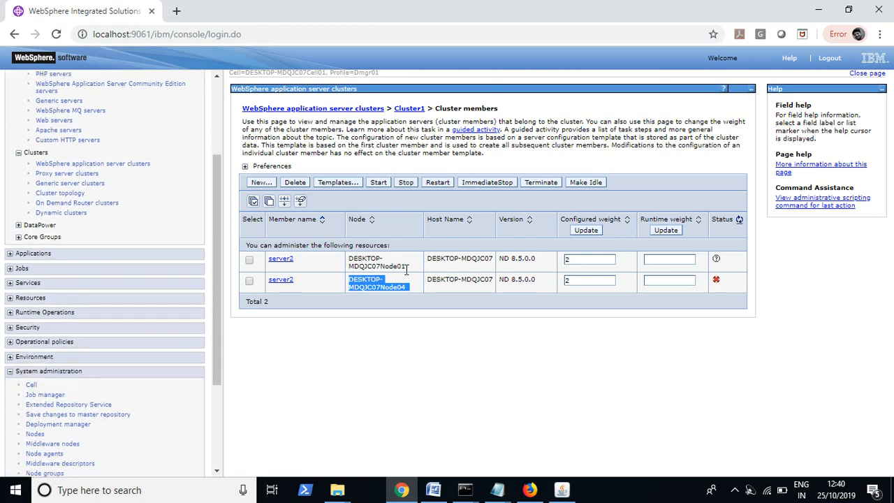
left_click(467, 493)
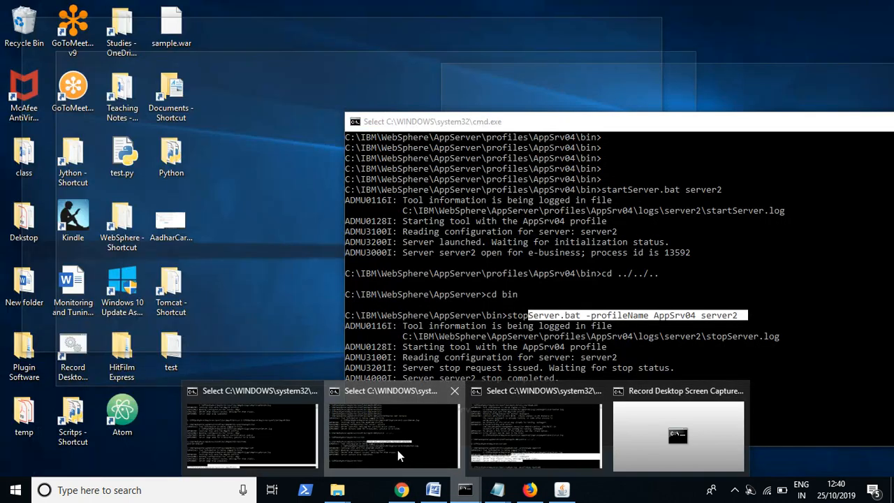
left_click(397, 450)
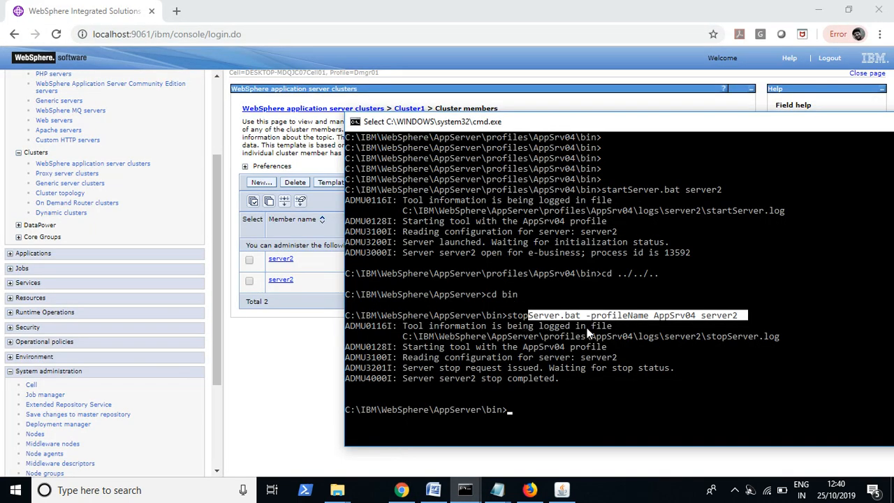
mouse_move(465, 490)
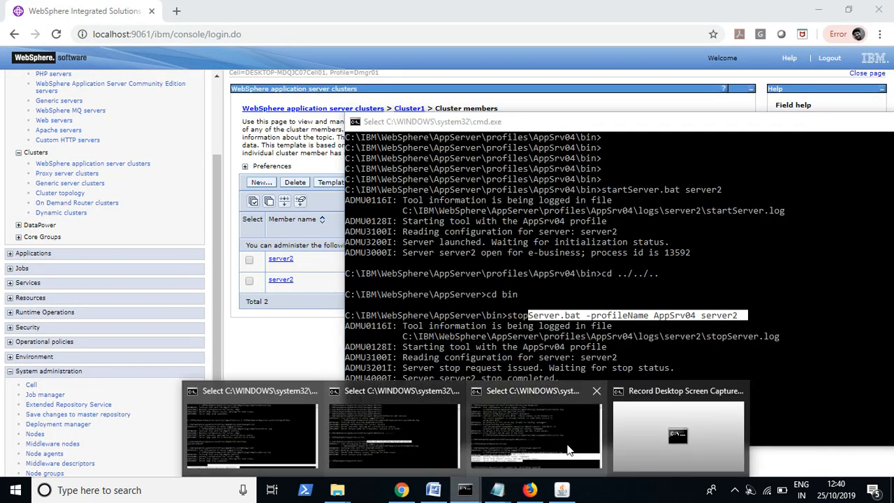
left_click(567, 450)
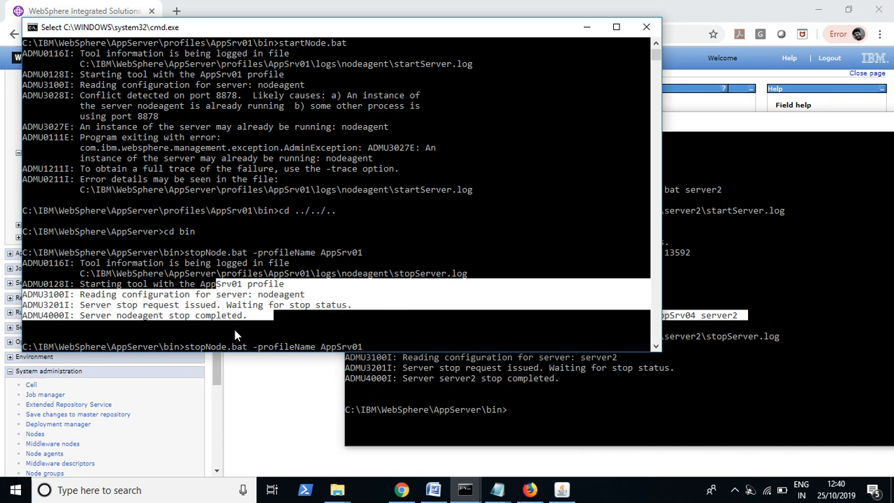
left_click_drag(184, 253, 354, 259)
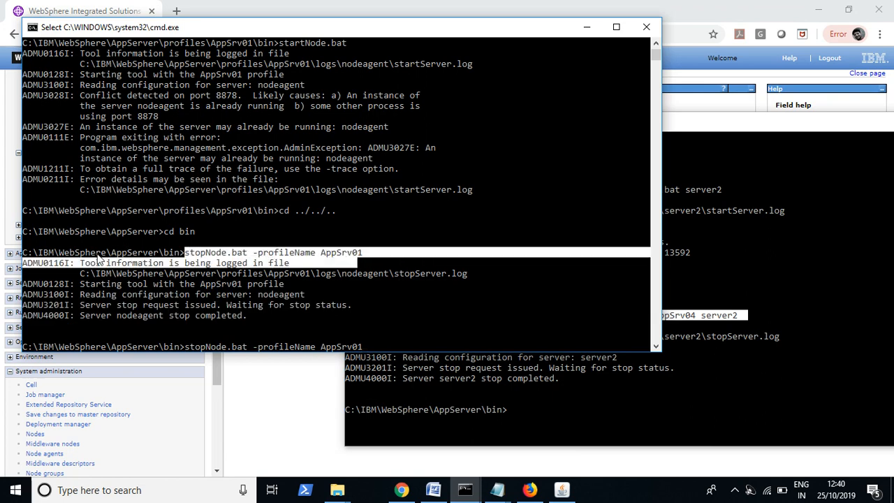
left_click(272, 394)
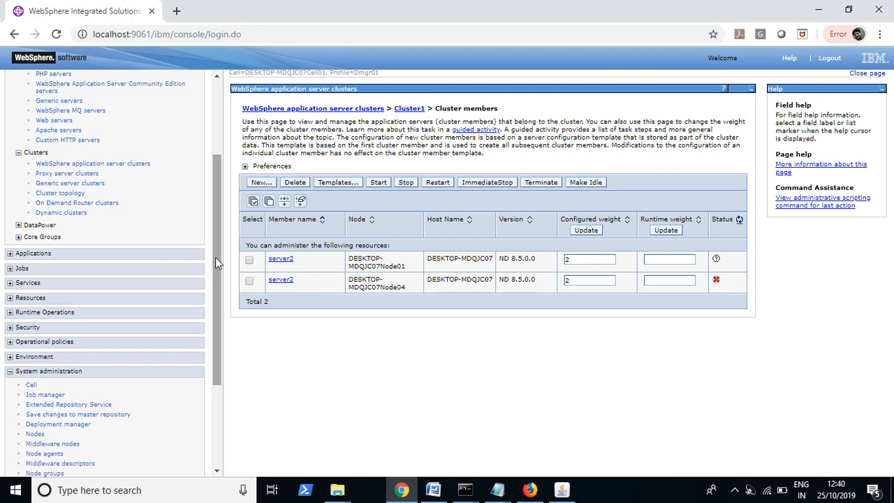
Open the Node agents page under System administration and examine the status of the Node01 node agent
left_click_drag(215, 257, 207, 328)
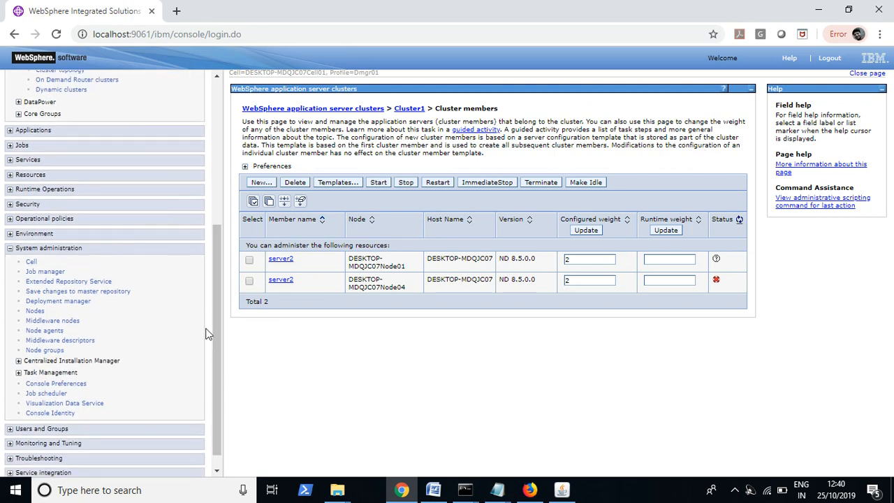
left_click(48, 331)
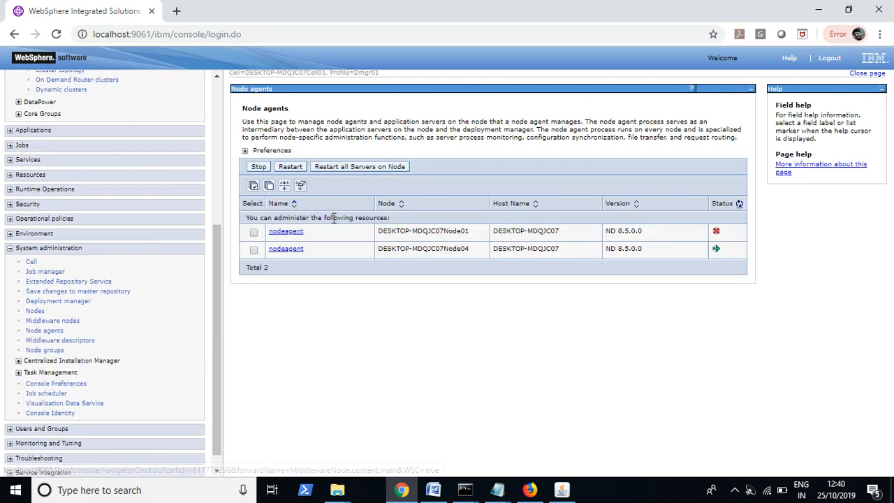
left_click_drag(473, 234, 380, 233)
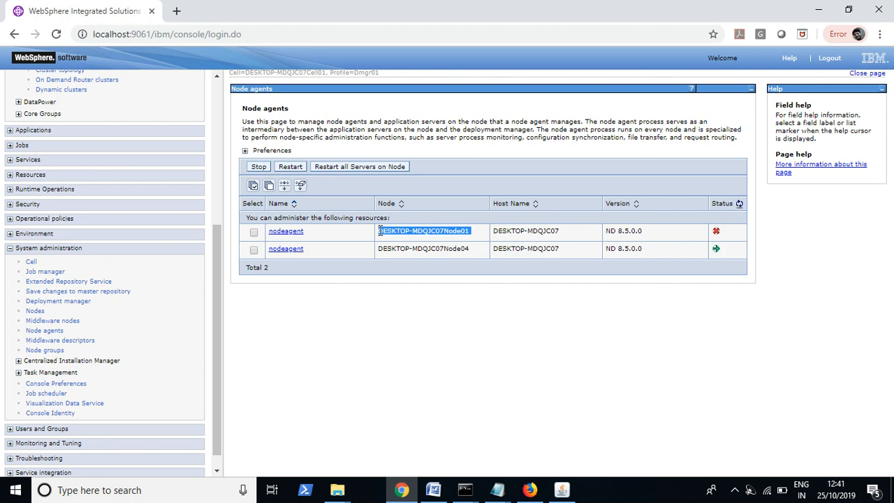
Switch to the cluster notes in Notepad and insert a blank line below the "From Profile Root" heading
left_click(497, 489)
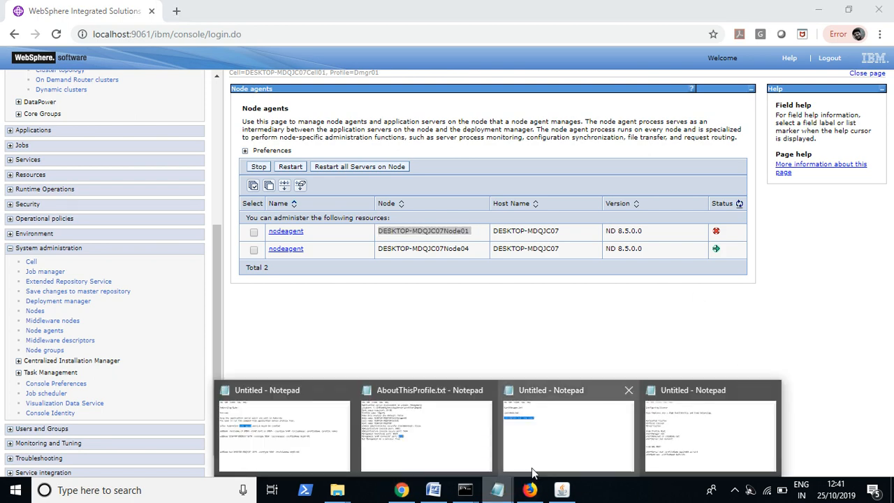
left_click(662, 439)
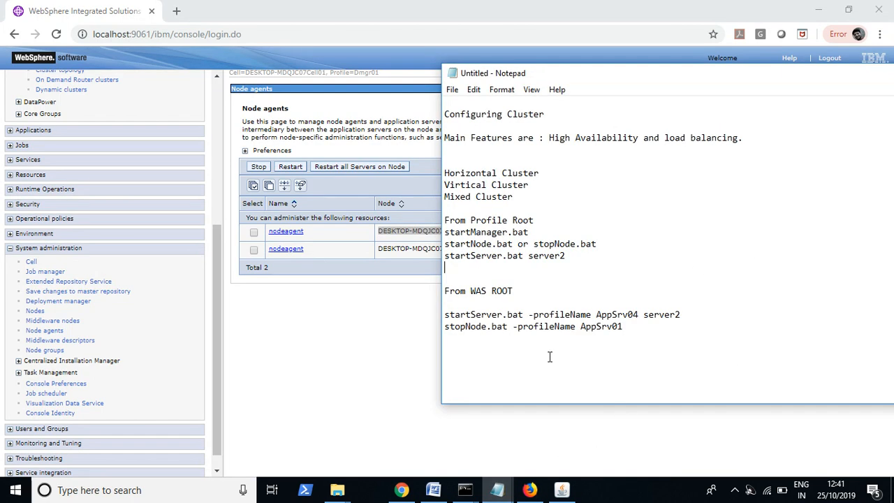
left_click(540, 222)
key("Return")
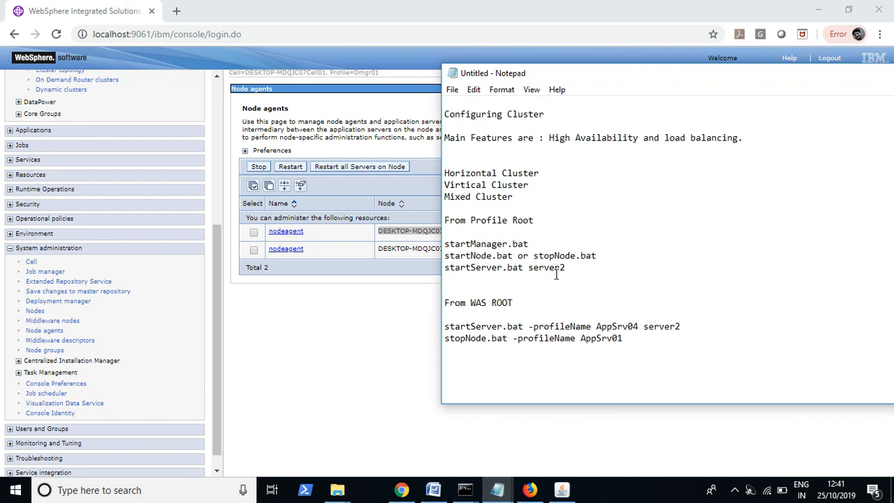
Highlight the profile root commands and the WAS root commands in the notes, and move the Notepad window aside
left_click_drag(566, 268, 437, 240)
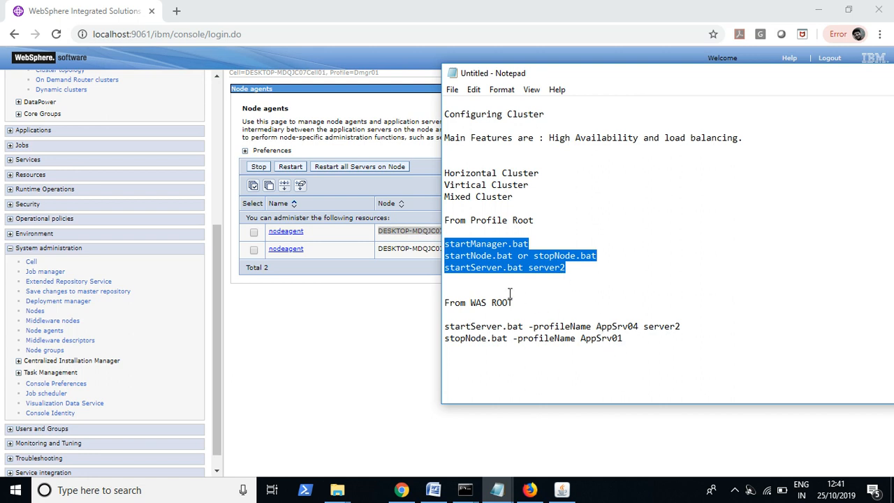
left_click_drag(632, 340, 437, 328)
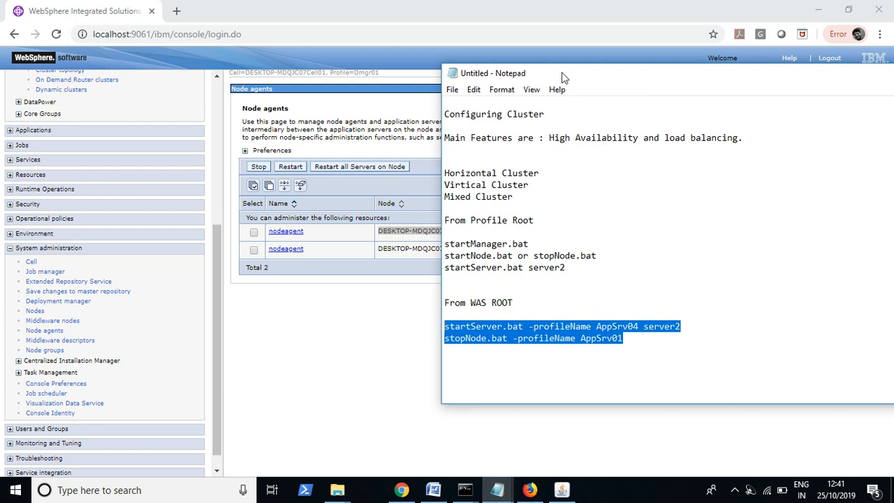
left_click_drag(561, 72, 682, 101)
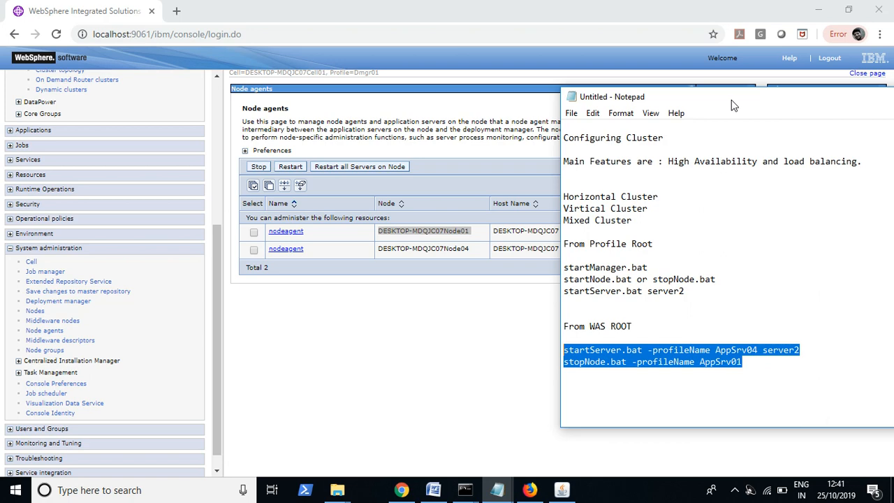
left_click_drag(732, 104, 722, 102)
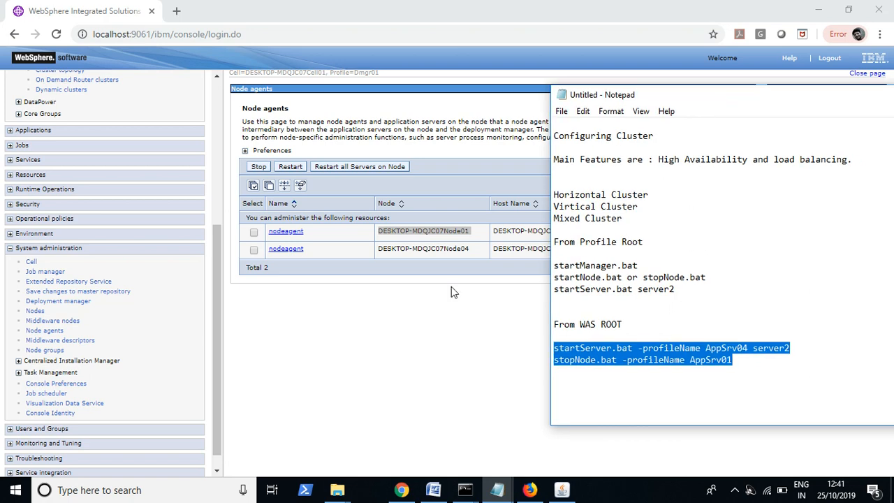
Return to the WebSphere console and open the cluster members list of Cluster1
left_click(297, 328)
left_click_drag(219, 297, 217, 201)
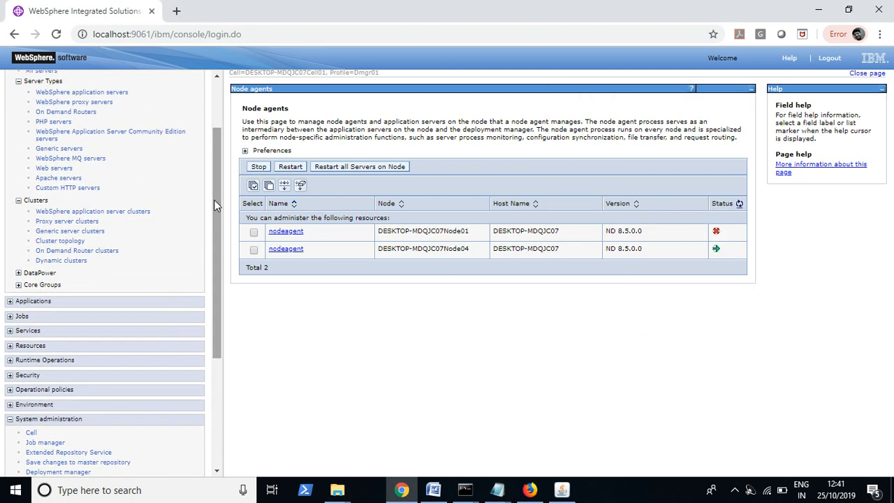
left_click(131, 213)
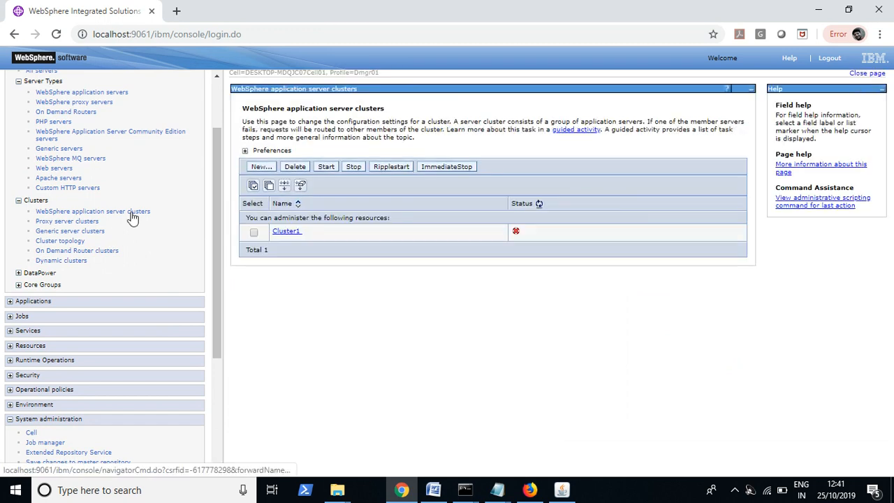
left_click(286, 231)
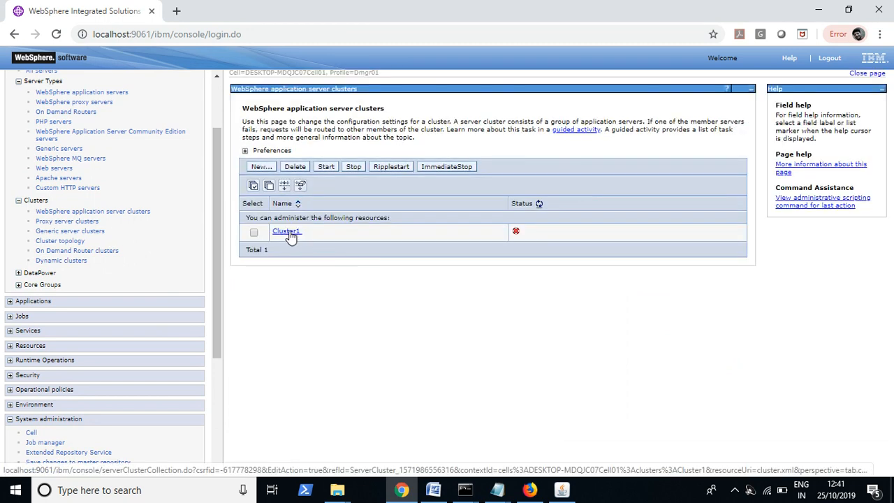
left_click(503, 266)
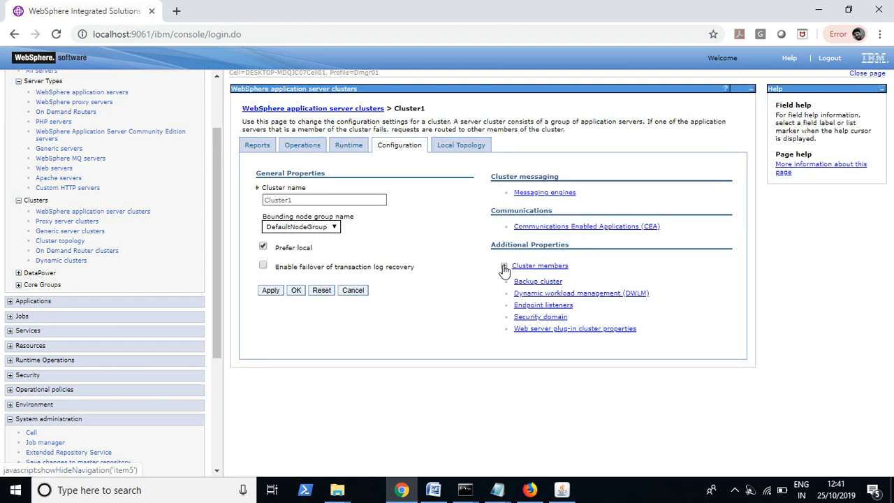
left_click(552, 266)
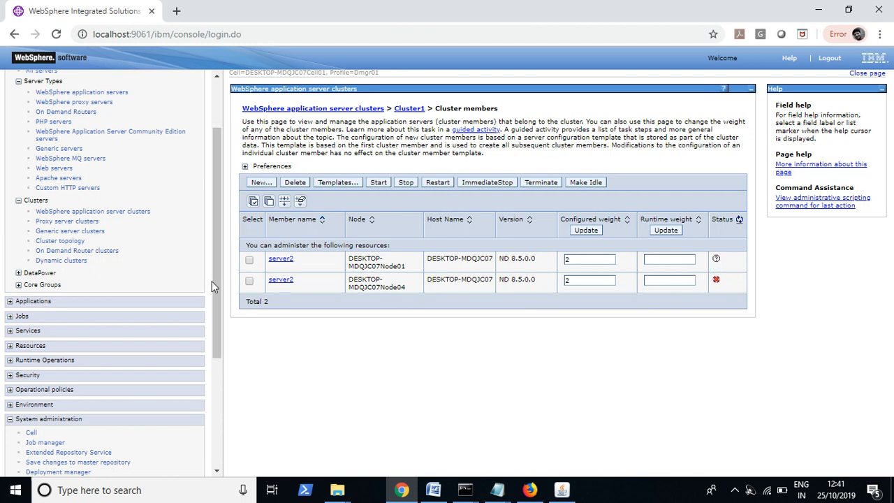
Go back to the WebSphere application server clusters list and expand the Applications section of the navigation tree
left_click_drag(217, 287, 217, 276)
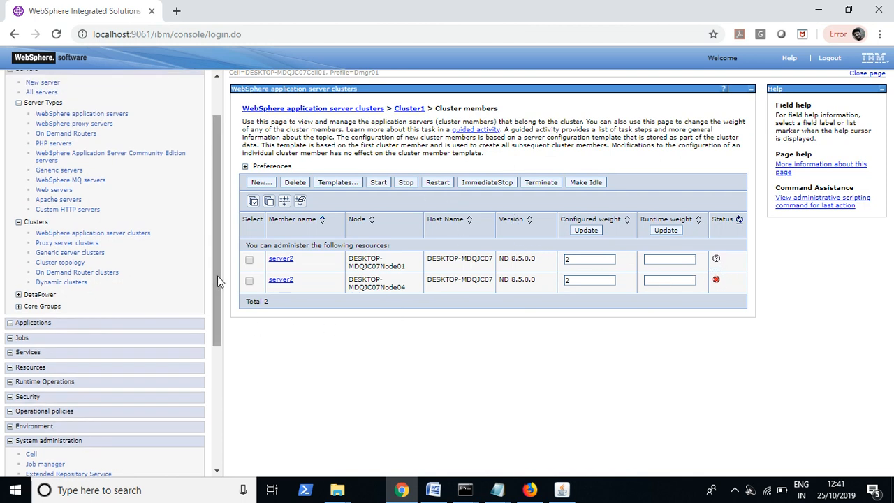
left_click(139, 234)
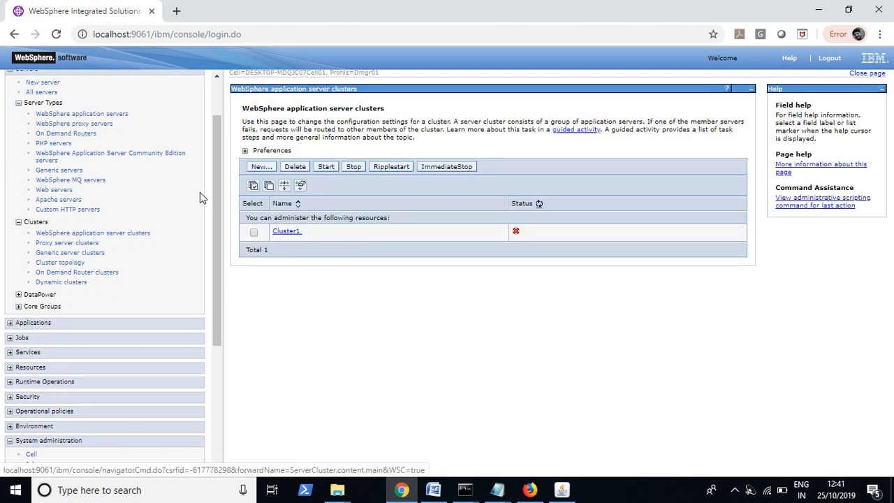
left_click(10, 323)
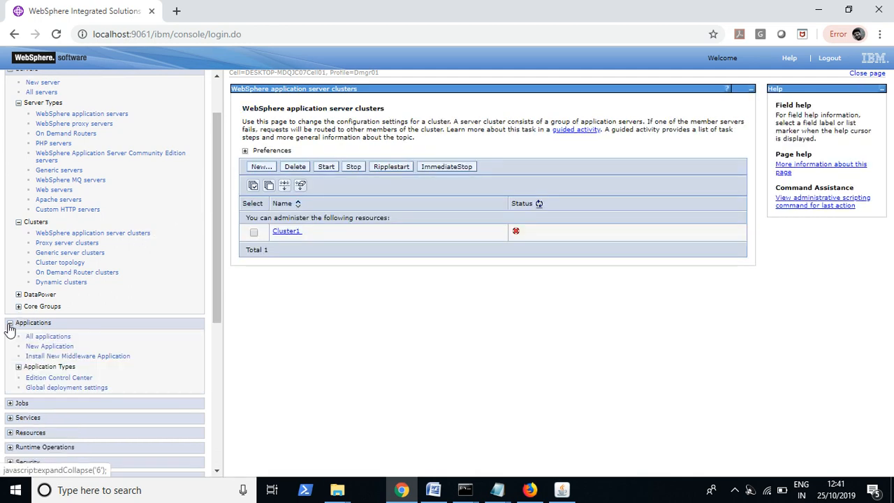
Expand the Application Types group under Applications in the console's navigation tree
left_click(19, 367)
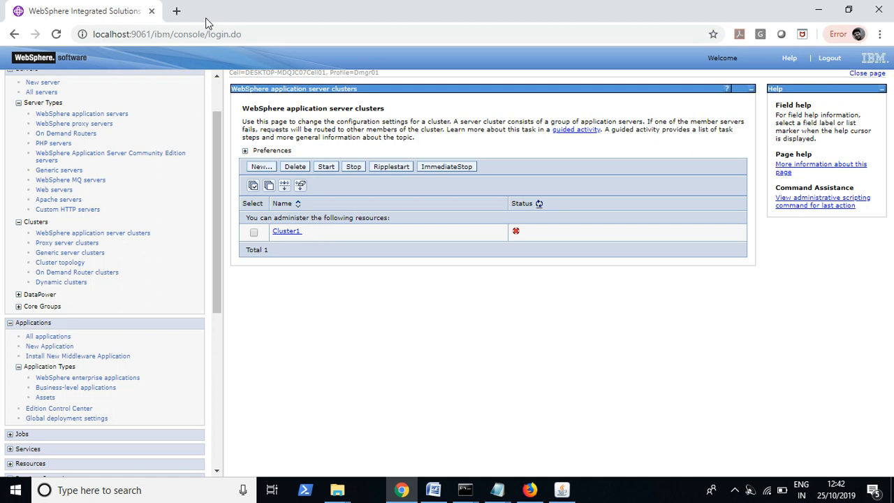
Switch to Firefox, open a new tab in place of the playing video, and load youtube.com
left_click(529, 489)
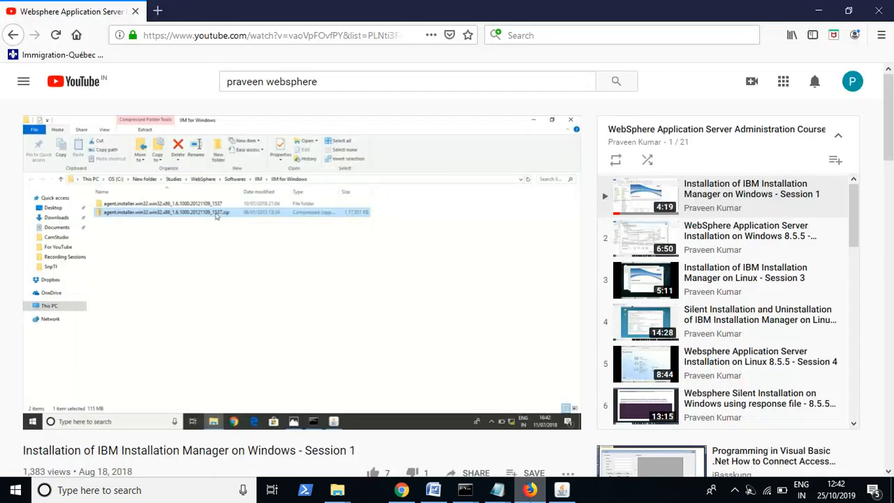
left_click(157, 11)
left_click(135, 11)
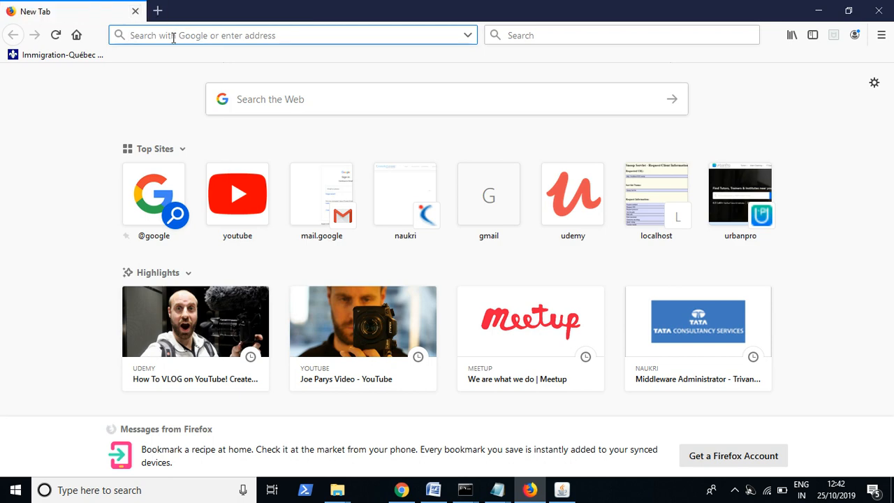
type("youtube.com/")
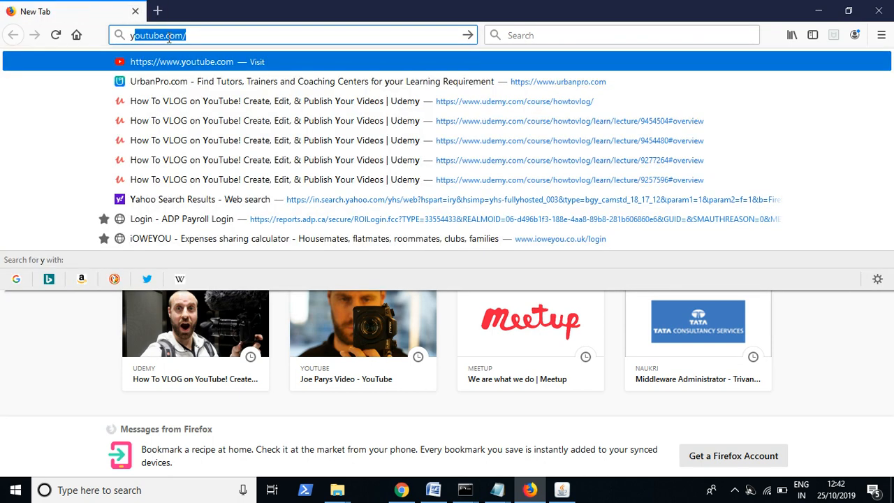
key("Return")
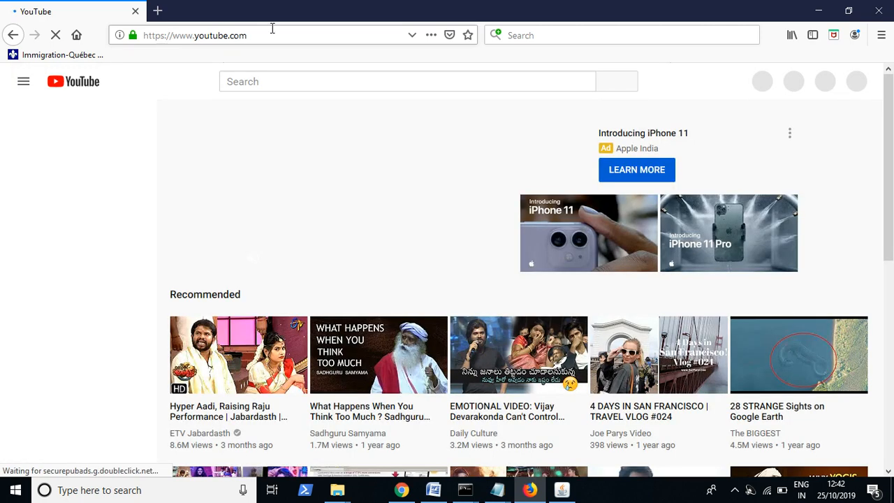
Search YouTube for the instructor's first name plus "websphere", and open the playlists of the instructor's channel
left_click(276, 82)
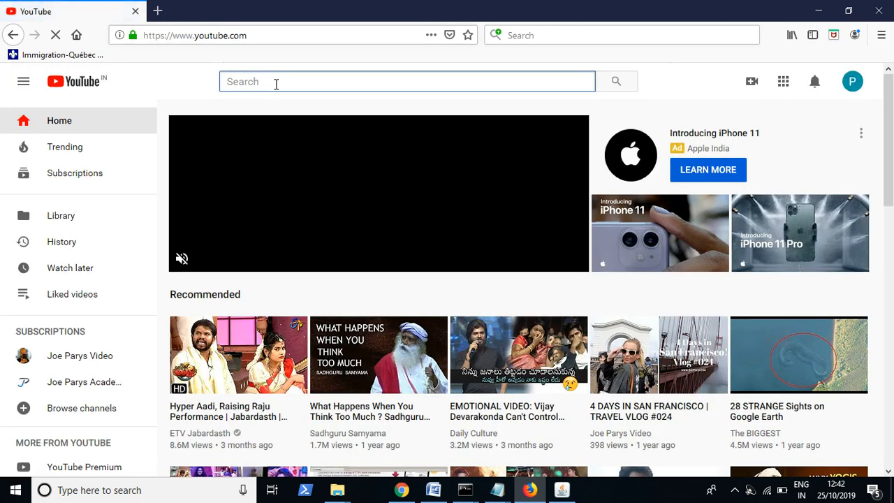
type("praveen")
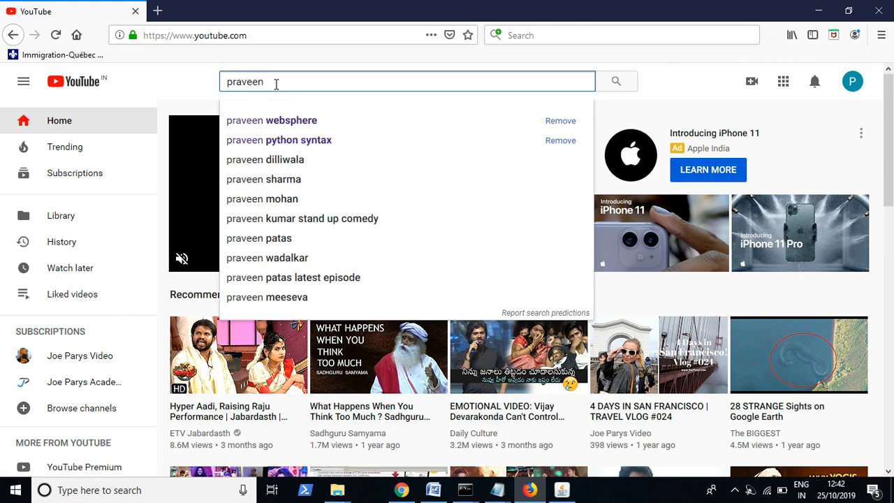
left_click(283, 124)
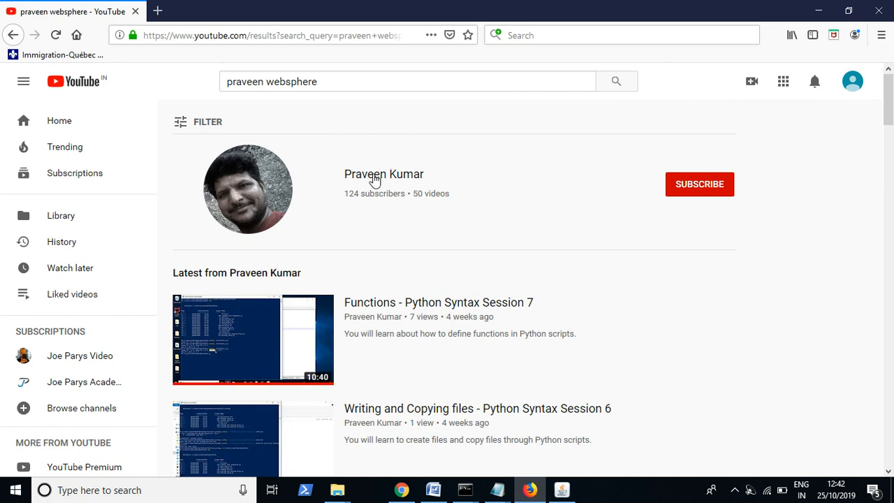
left_click(375, 180)
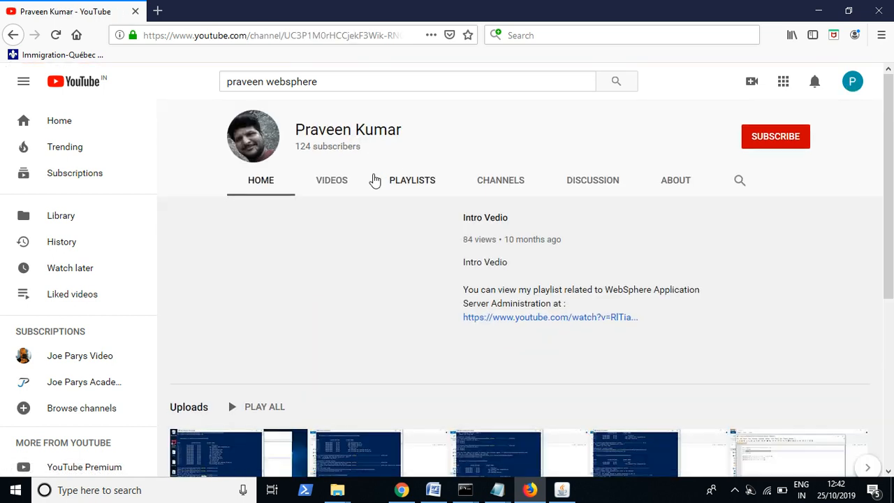
left_click(413, 183)
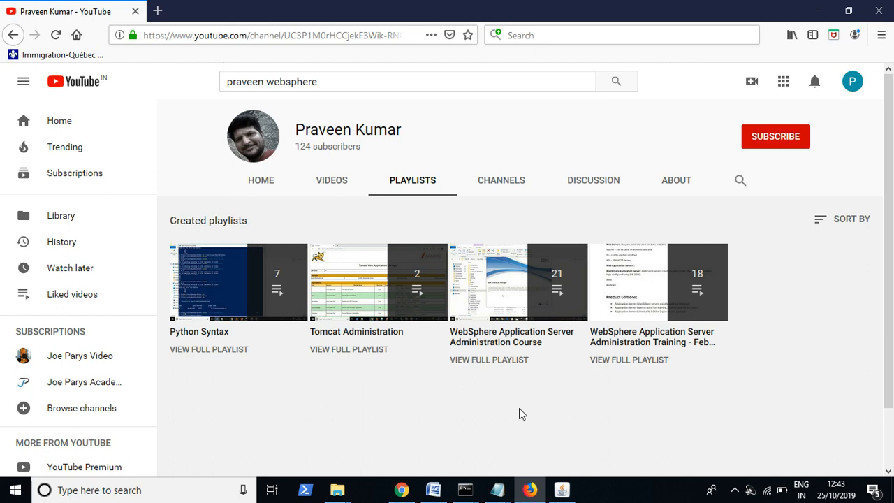
mouse_move(528, 293)
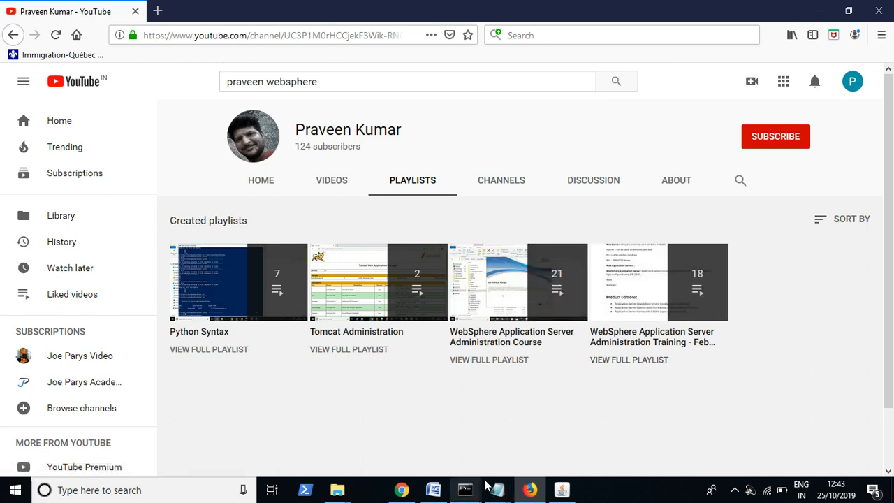
Return to the WebSphere console in Chrome and bring the "Configuring Cluster" notes in Notepad in front of it
mouse_move(500, 491)
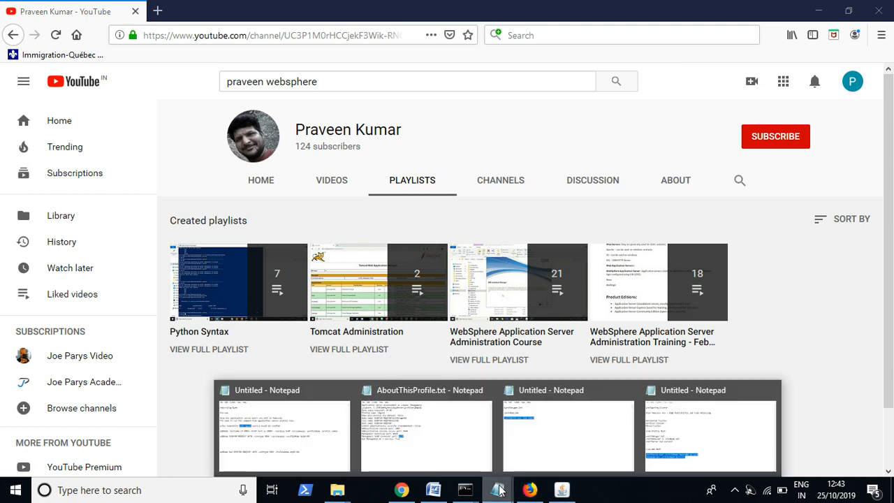
left_click(653, 435)
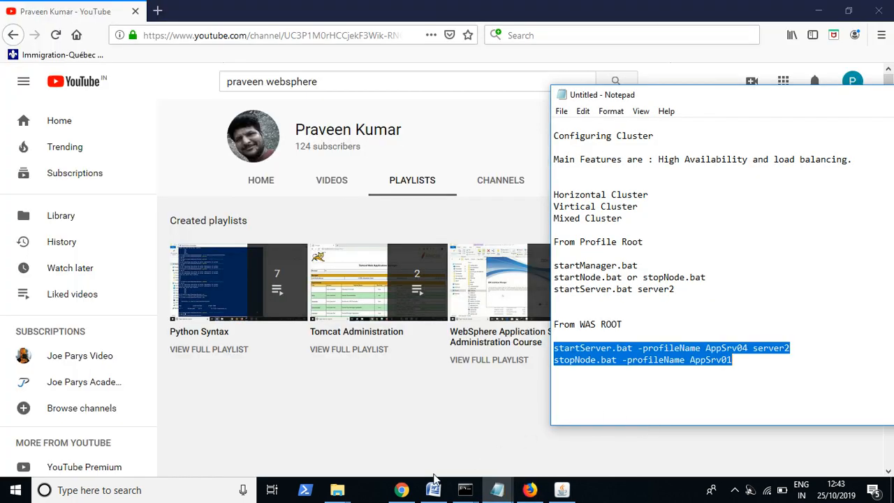
left_click(400, 491)
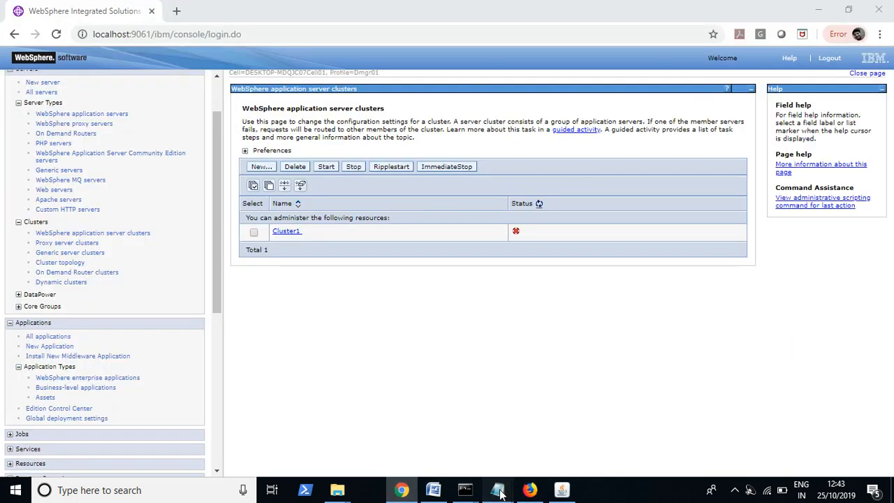
mouse_move(498, 491)
left_click(677, 434)
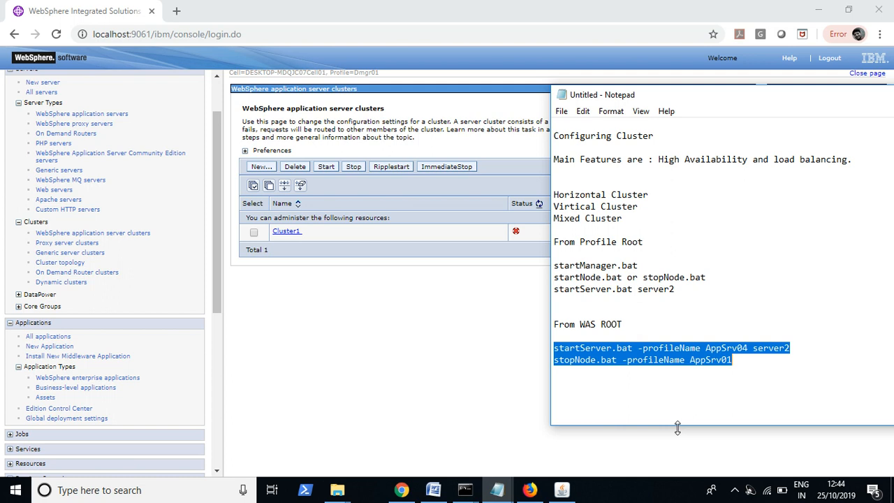
left_click(562, 489)
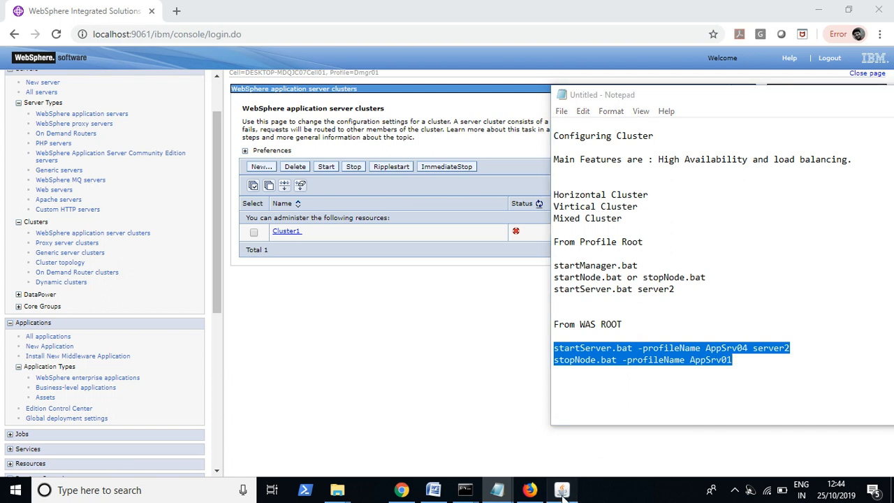